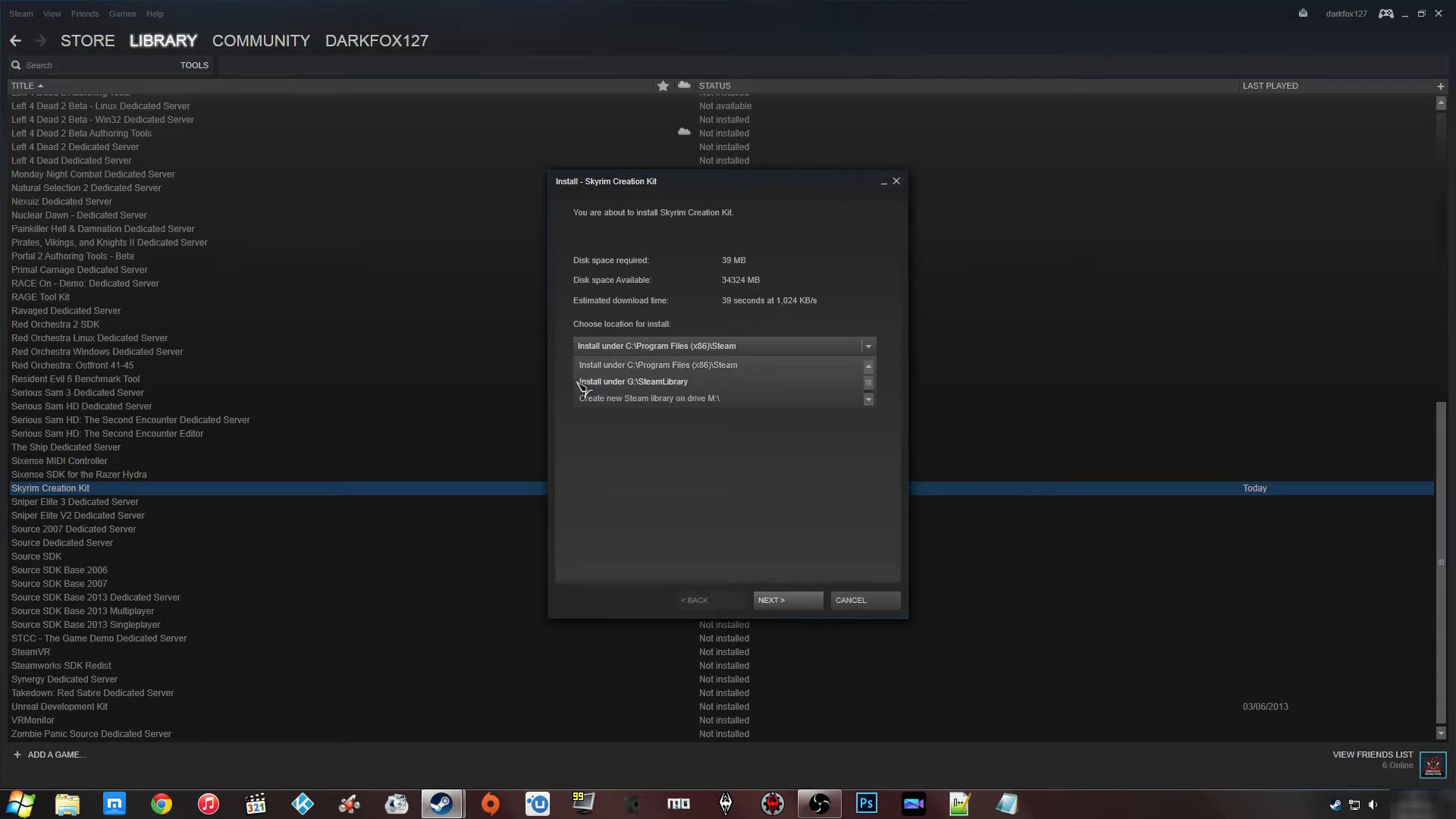
Step: Install Skyrim Creation Kit under C:\Program Files (x86)\Steam without start menu or desktop shortcuts, and finish the install wizard
left_click(658, 366)
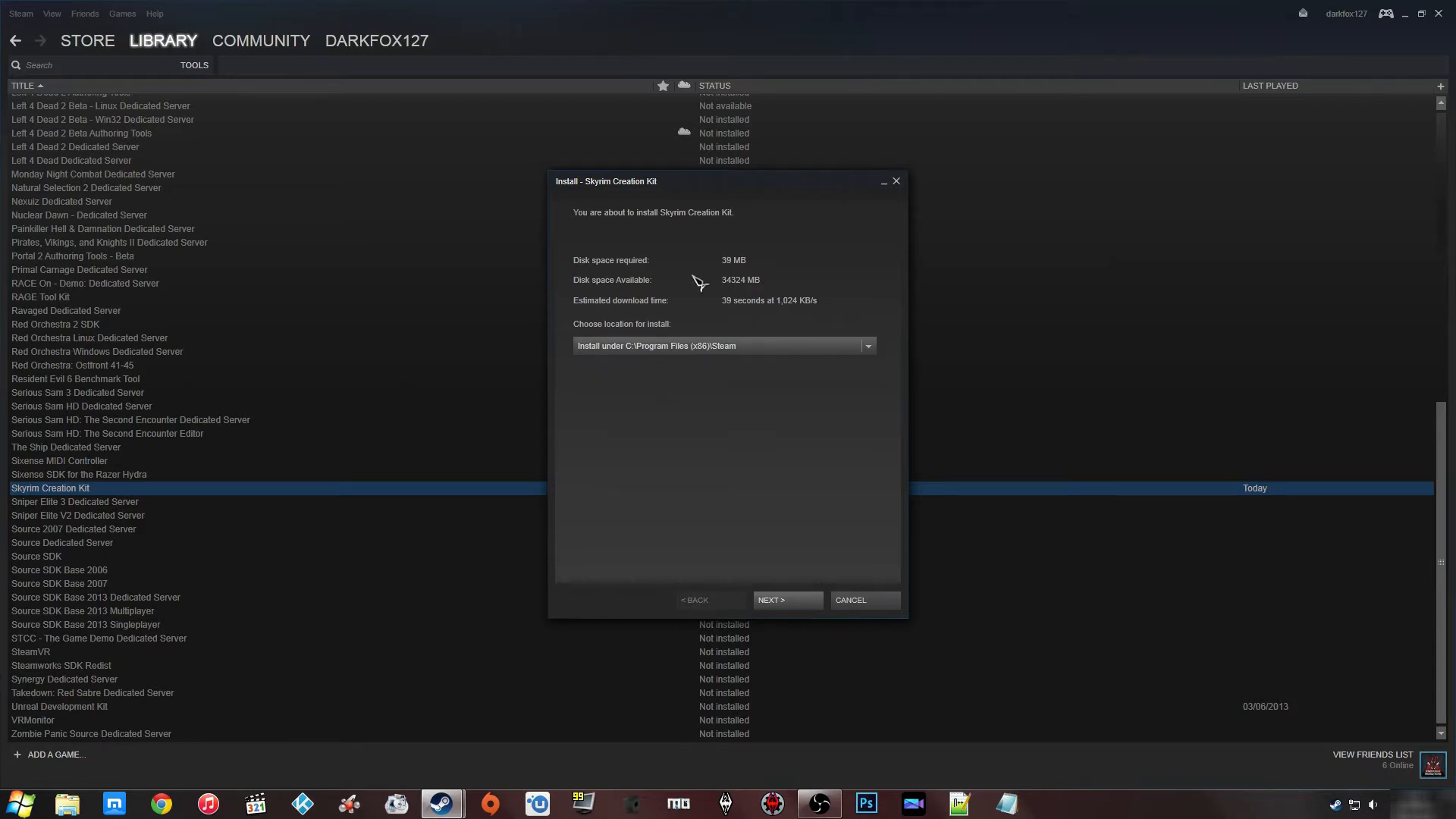
left_click(788, 601)
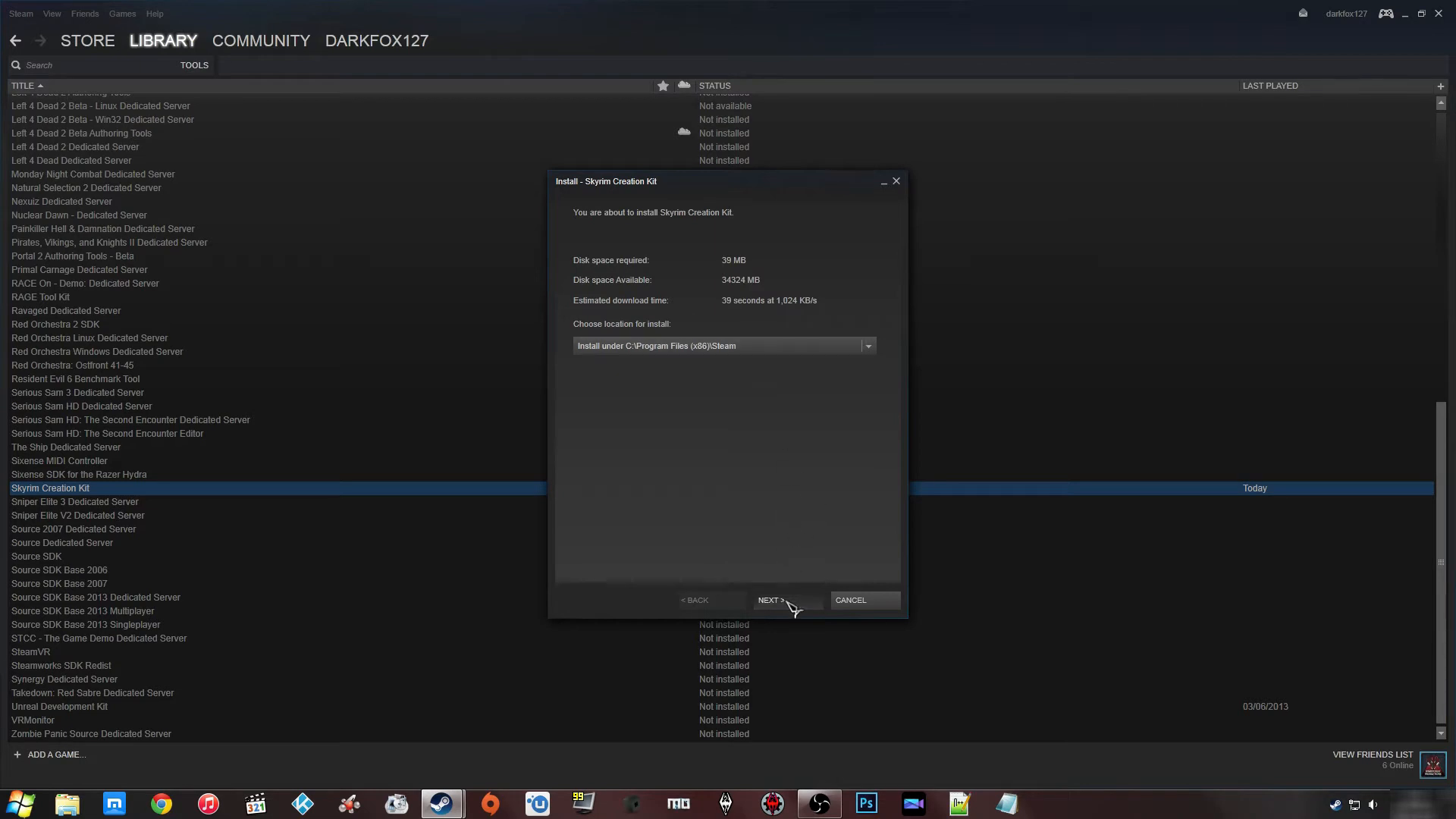
left_click_drag(896, 279, 897, 522)
left_click(790, 600)
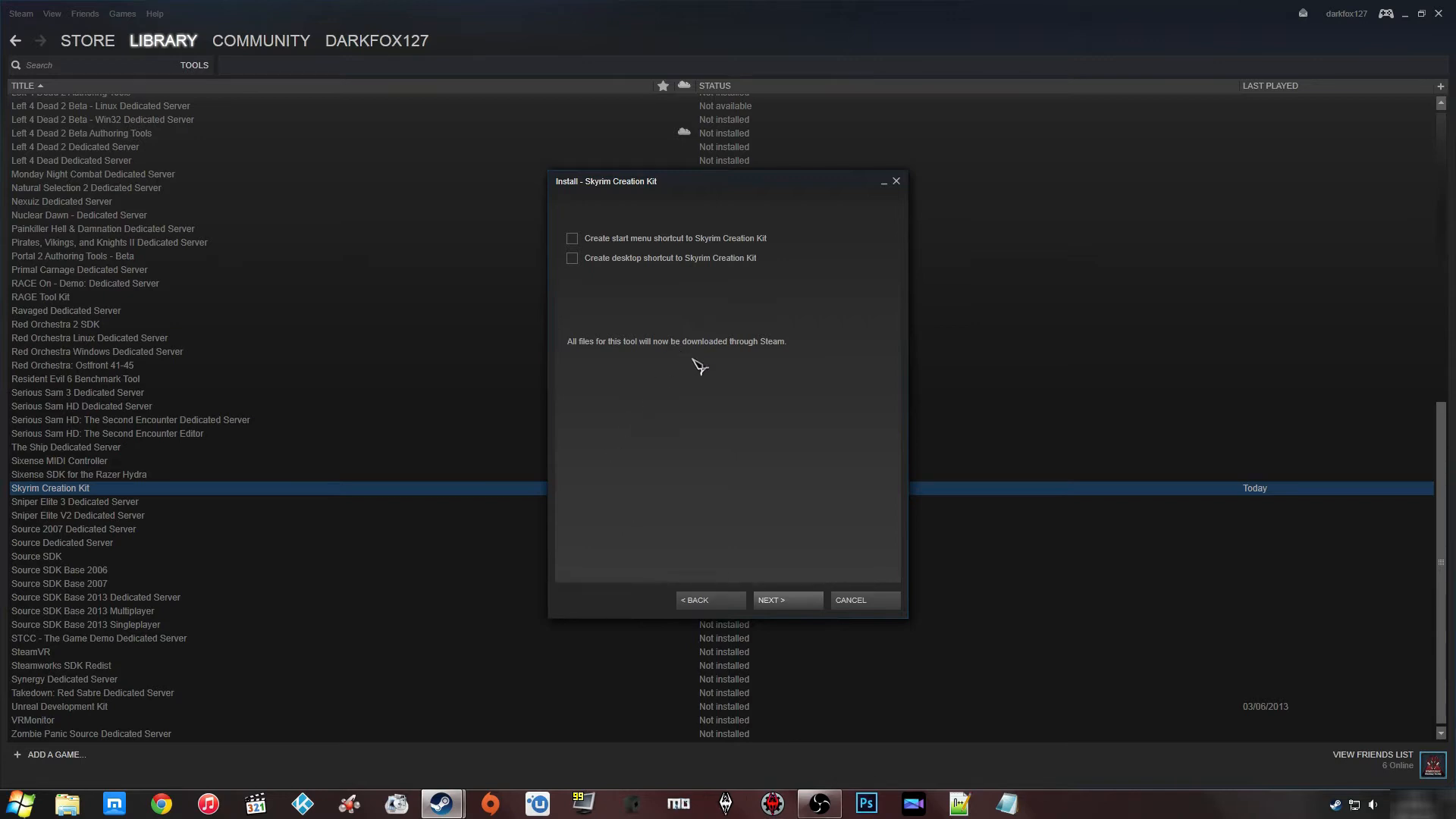
left_click(781, 598)
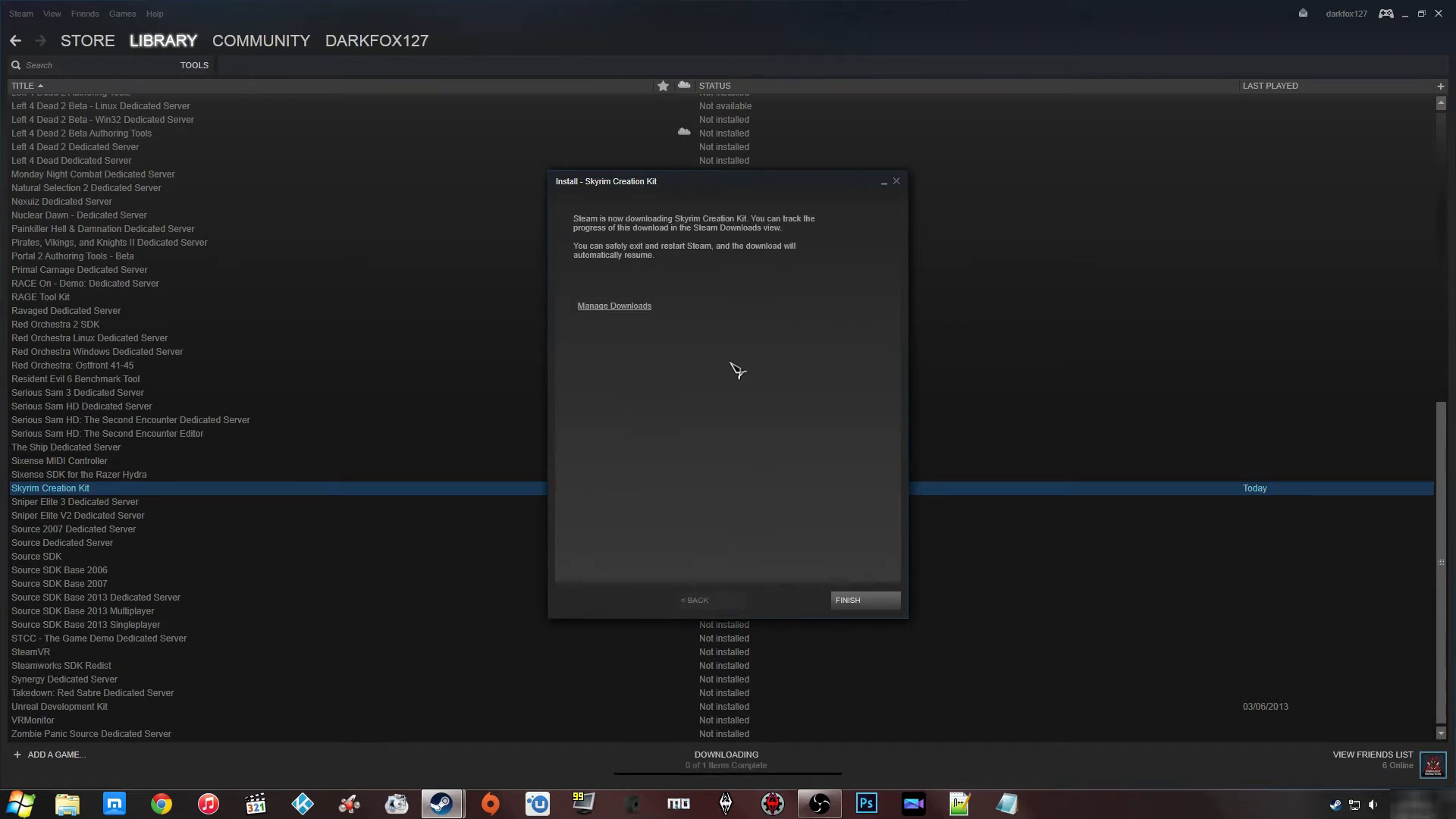
left_click(855, 600)
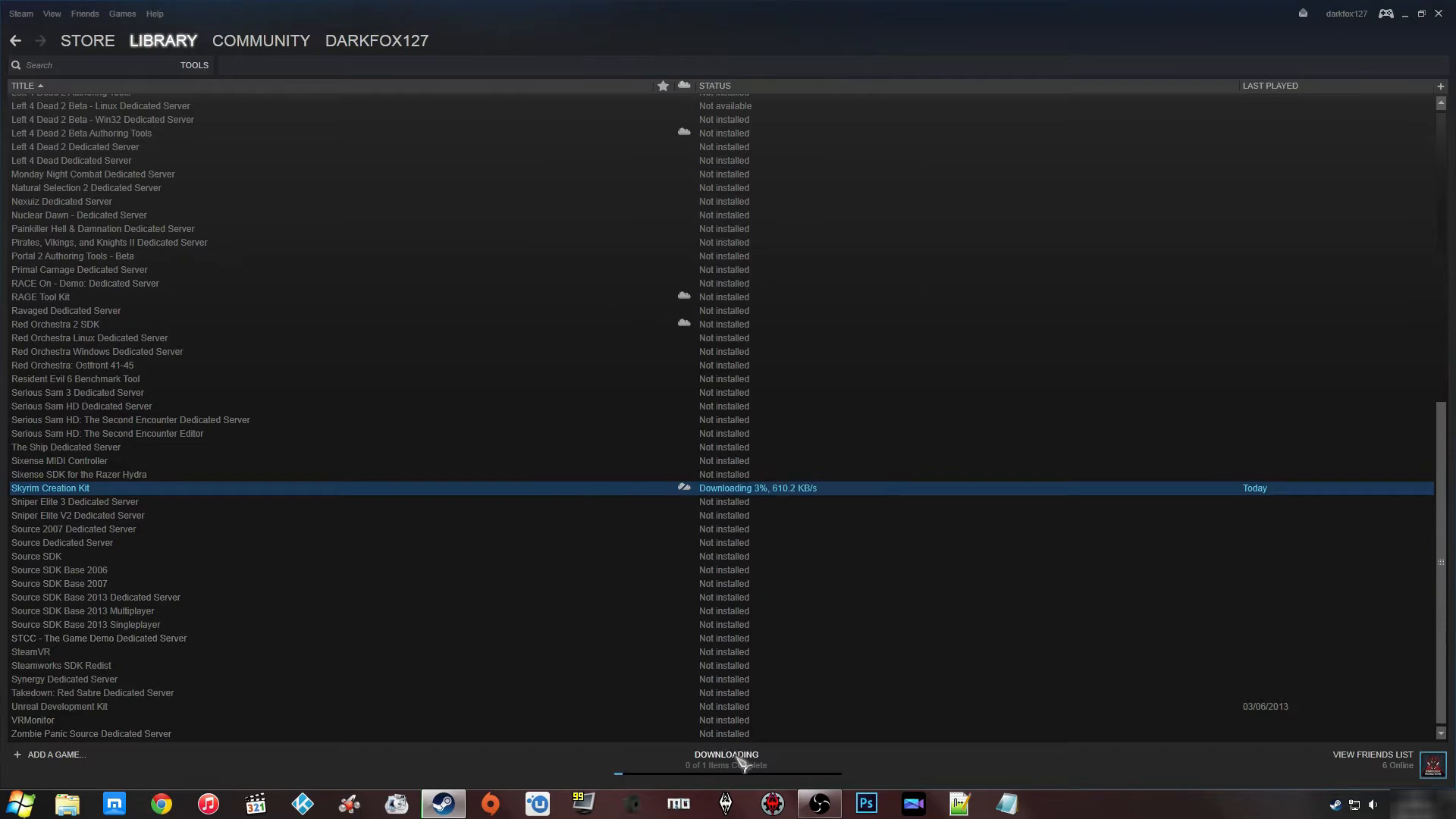
Step: View the Skyrim Creation Kit download and launch the Creation Kit from it
left_click(728, 759)
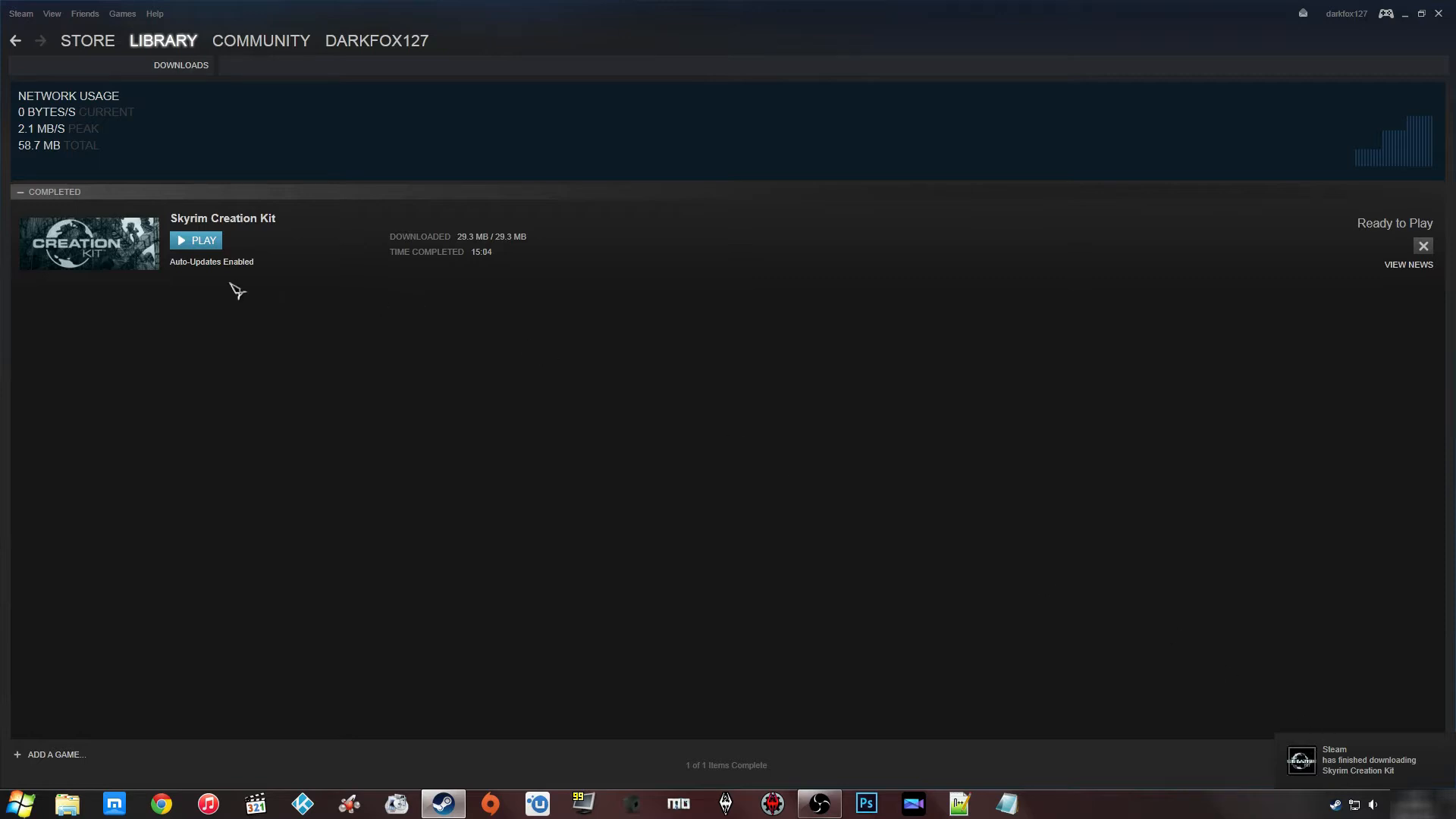
left_click(217, 244)
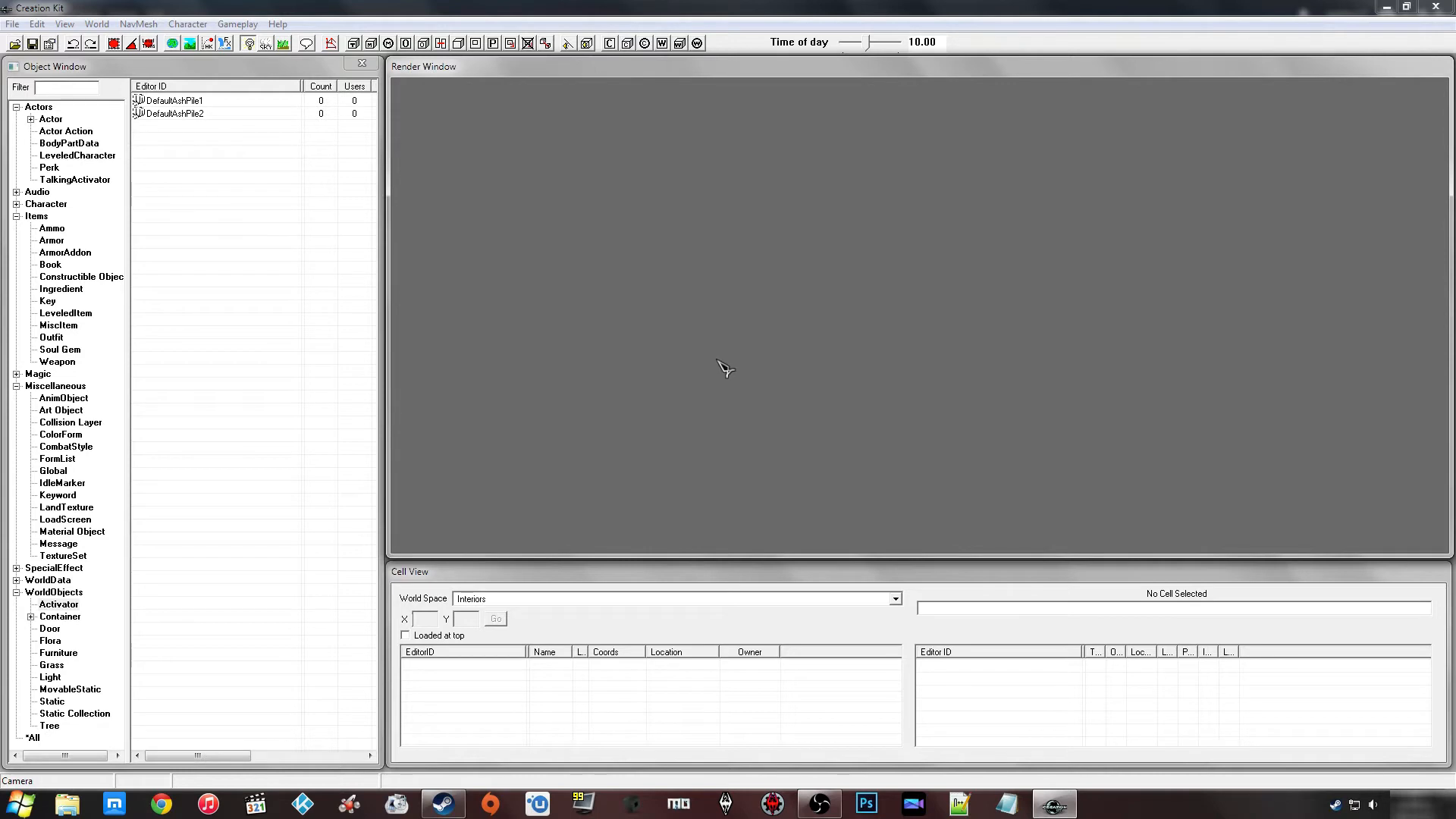
mouse_move(500, 69)
left_mouse_down()
mouse_move(540, 98)
mouse_move(503, 74)
left_mouse_up()
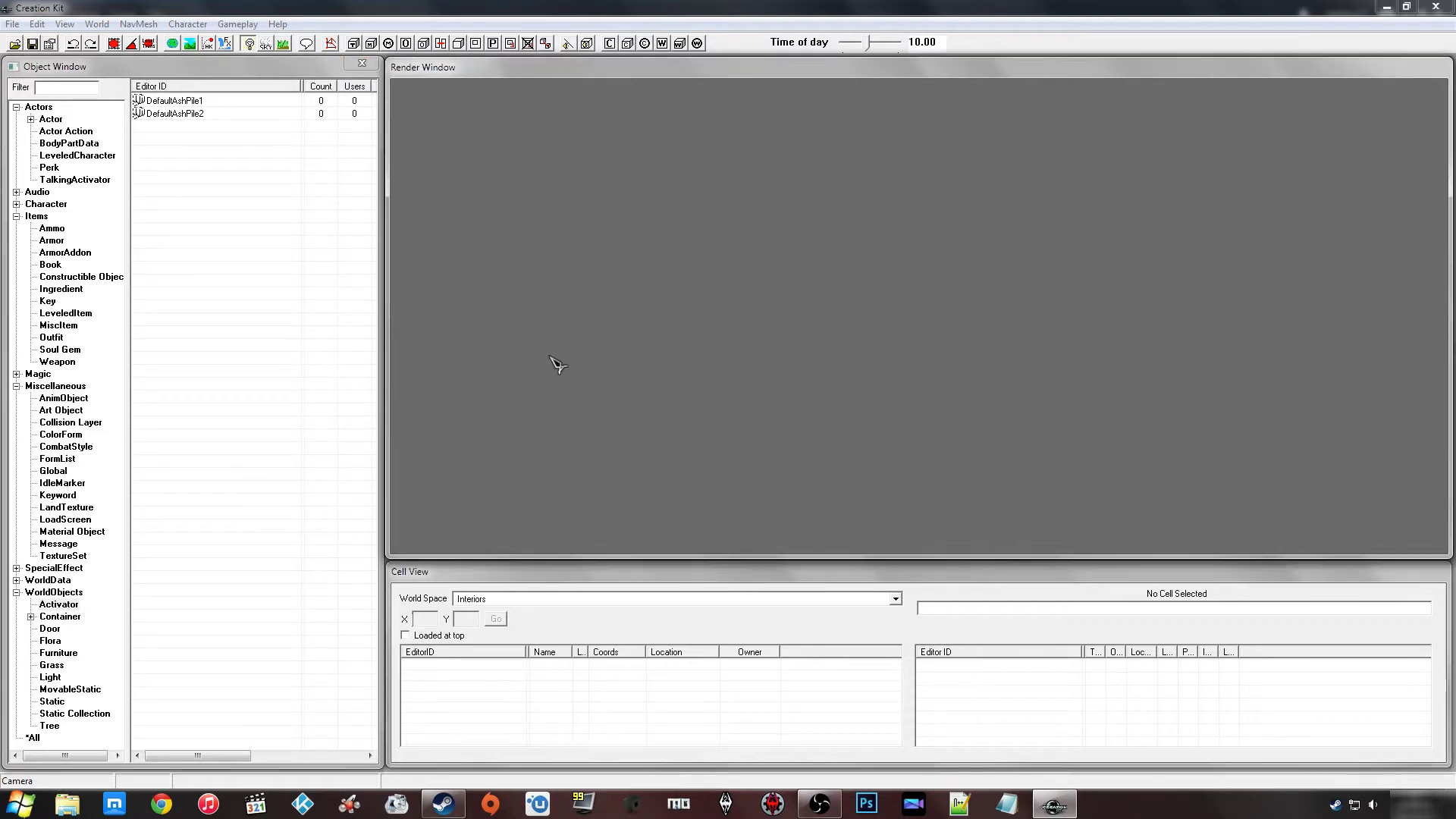
left_click(281, 255)
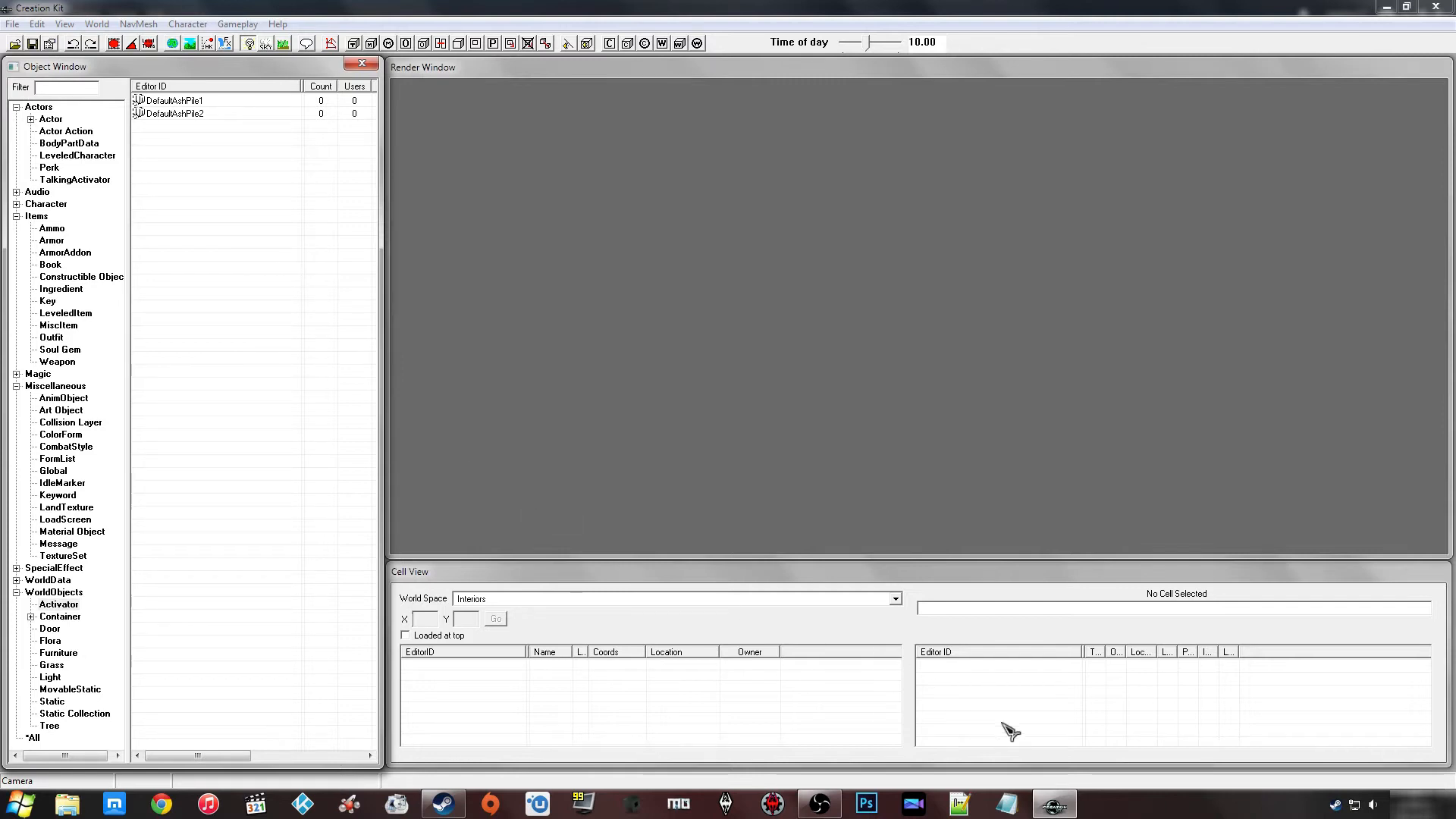
Step: Pin the running Creation Kit to the Windows taskbar
right_click(1060, 810)
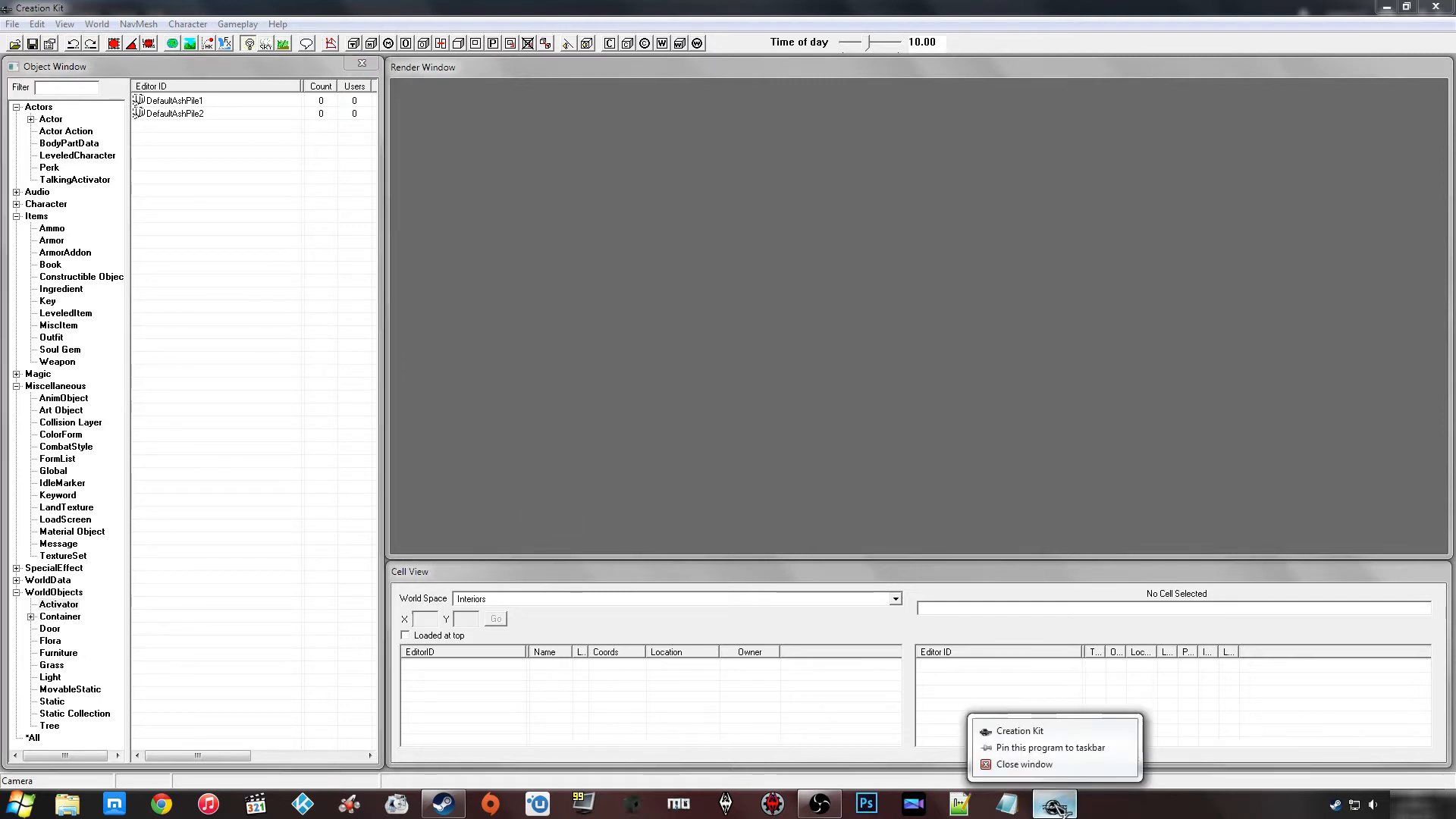
left_click(1039, 749)
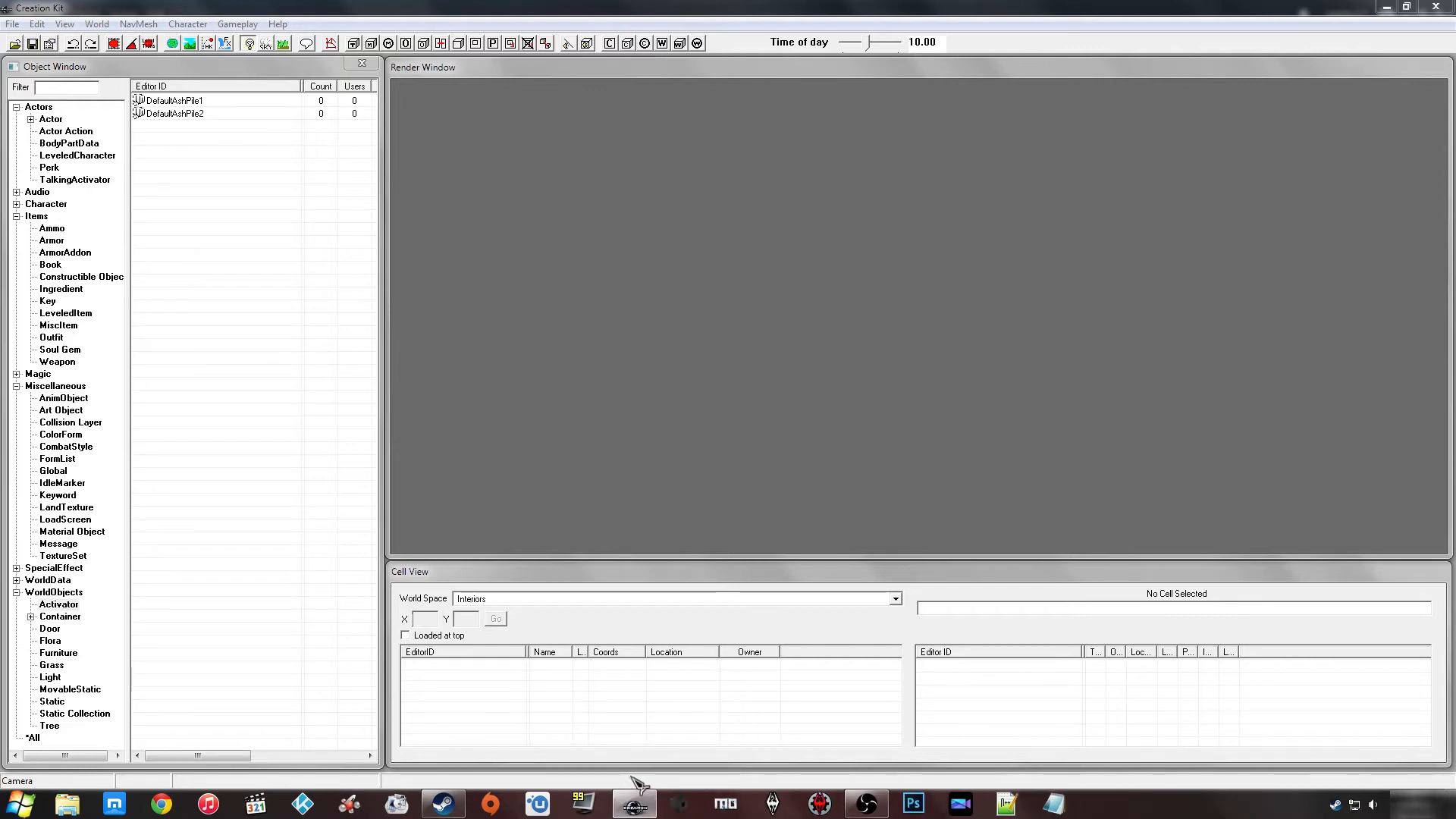
left_click(555, 355)
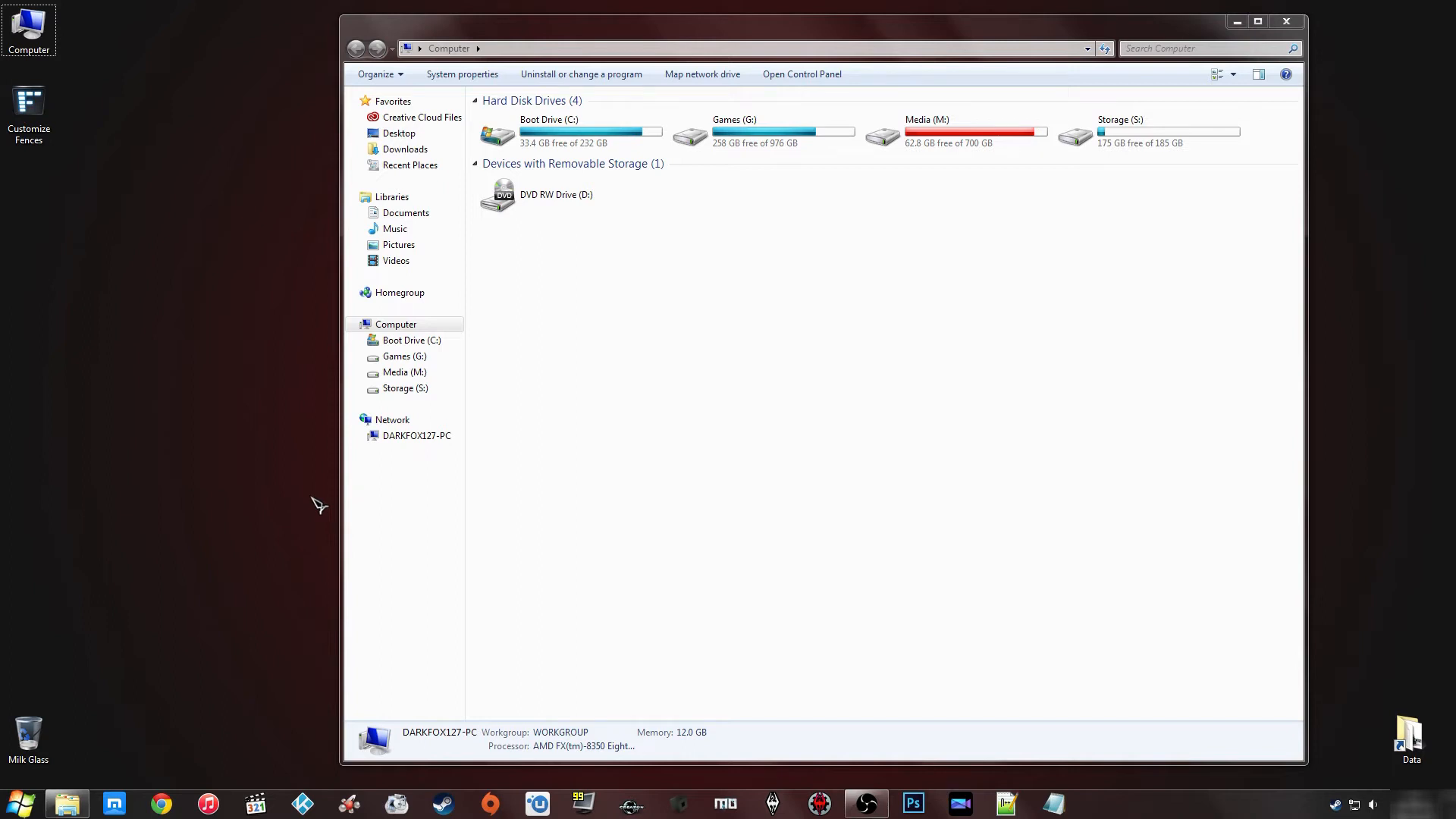
Step: In Windows Explorer, open the folder C:\Program Files (x86)\Steam\steamapps\common\Skyrim
double_click(583, 145)
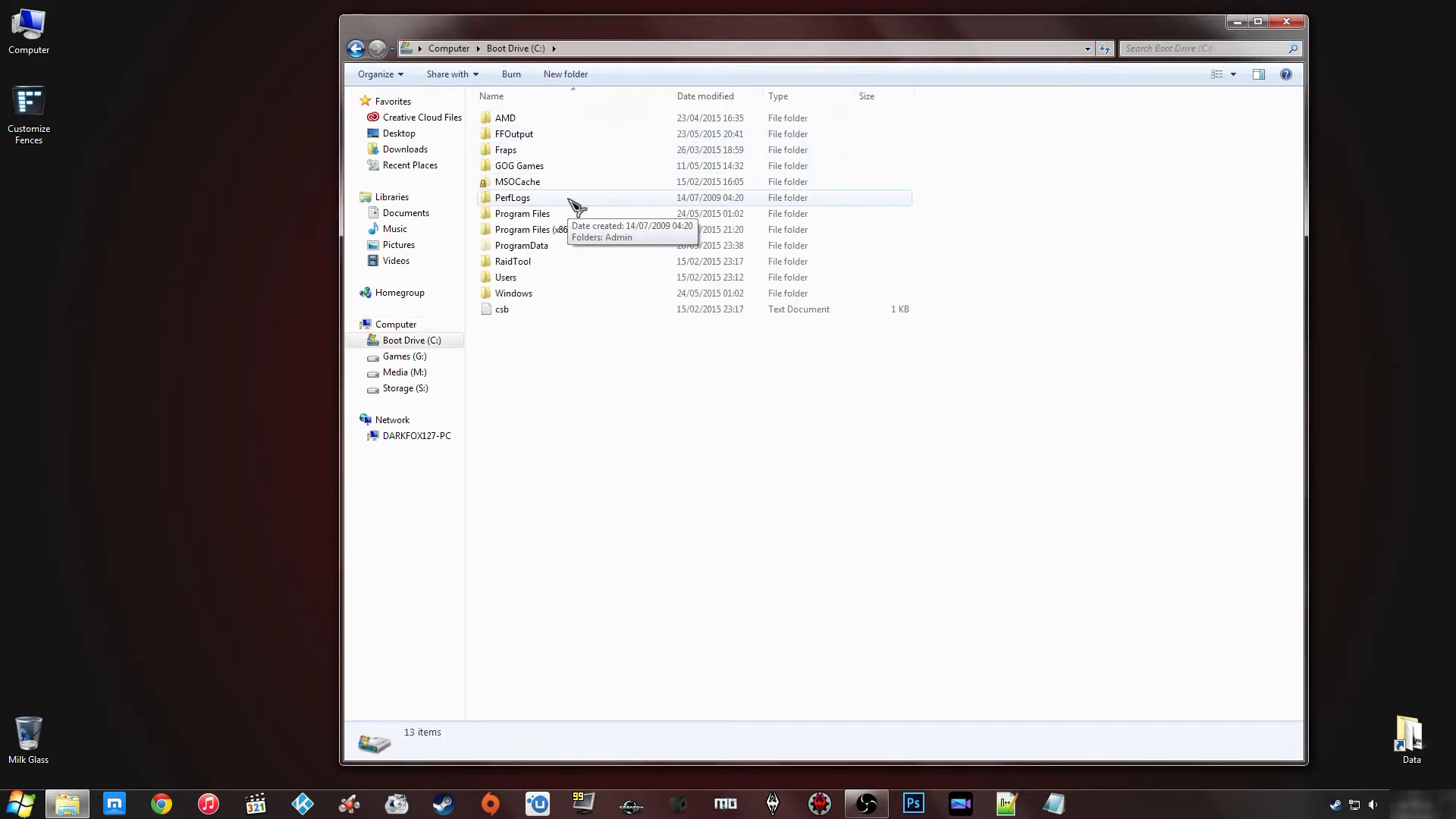
double_click(567, 230)
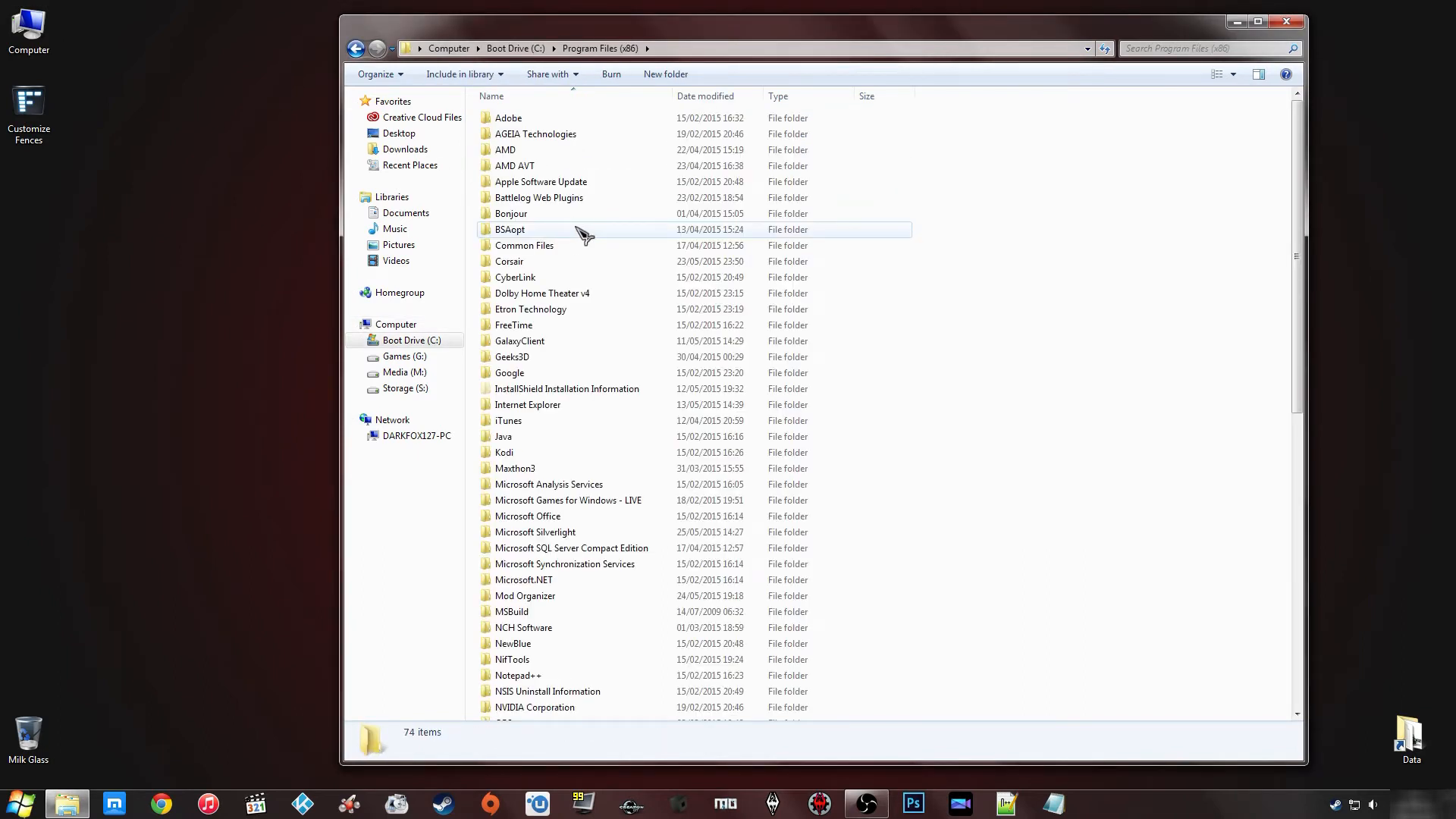
left_click(522, 421)
scroll(538, 417, "down", 4)
scroll(543, 413, "down", 3)
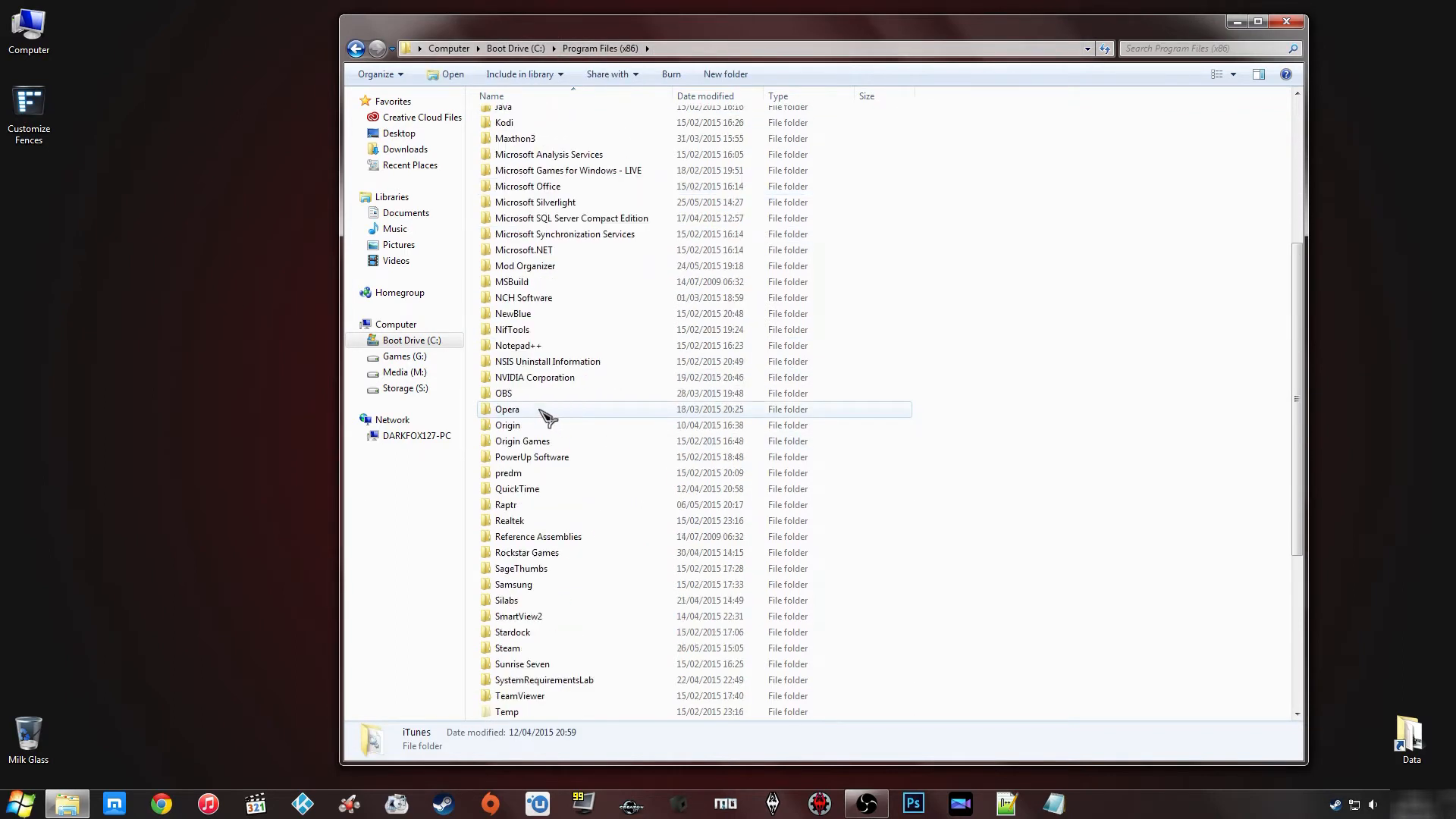
double_click(512, 663)
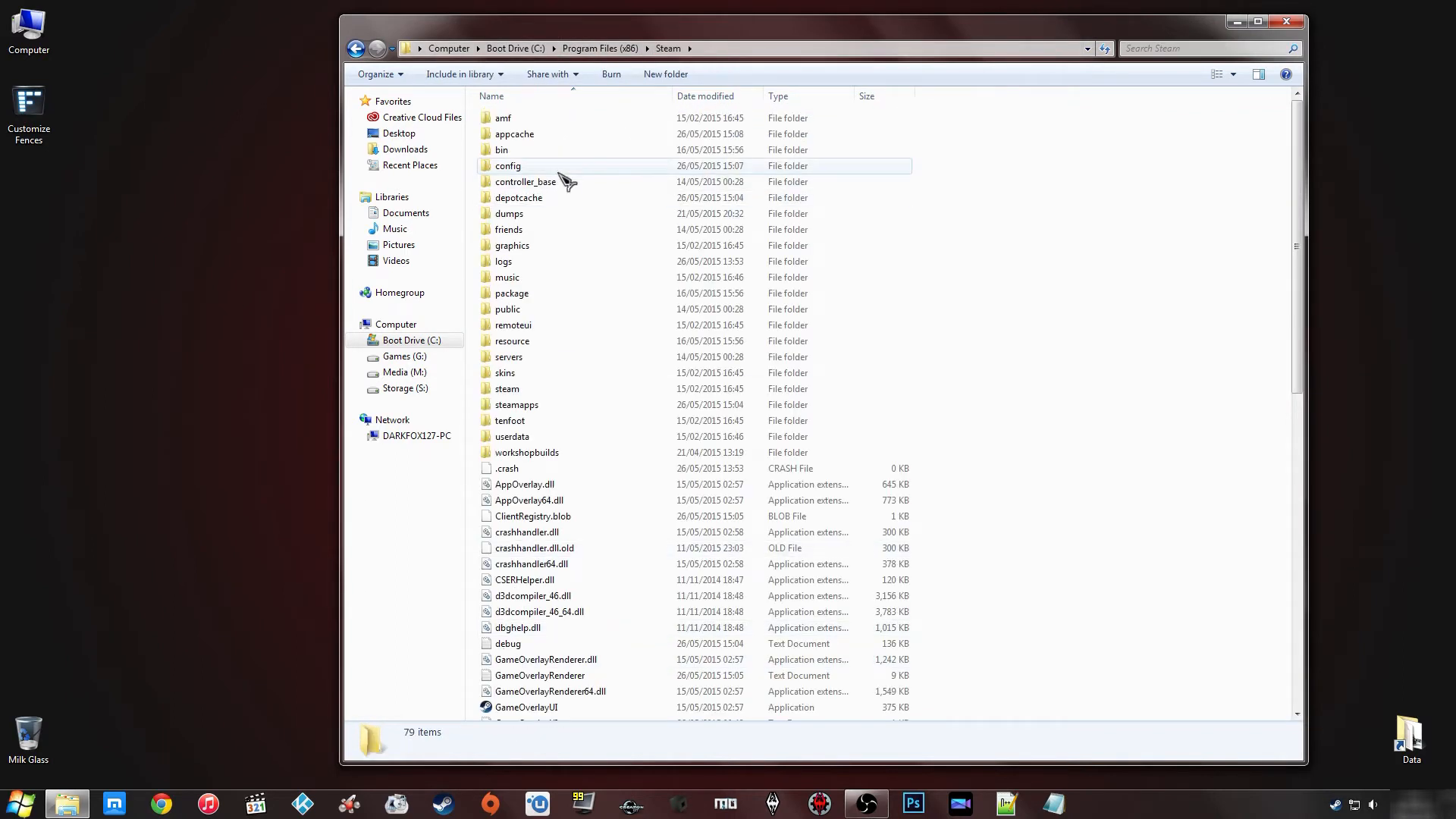
double_click(531, 404)
double_click(546, 120)
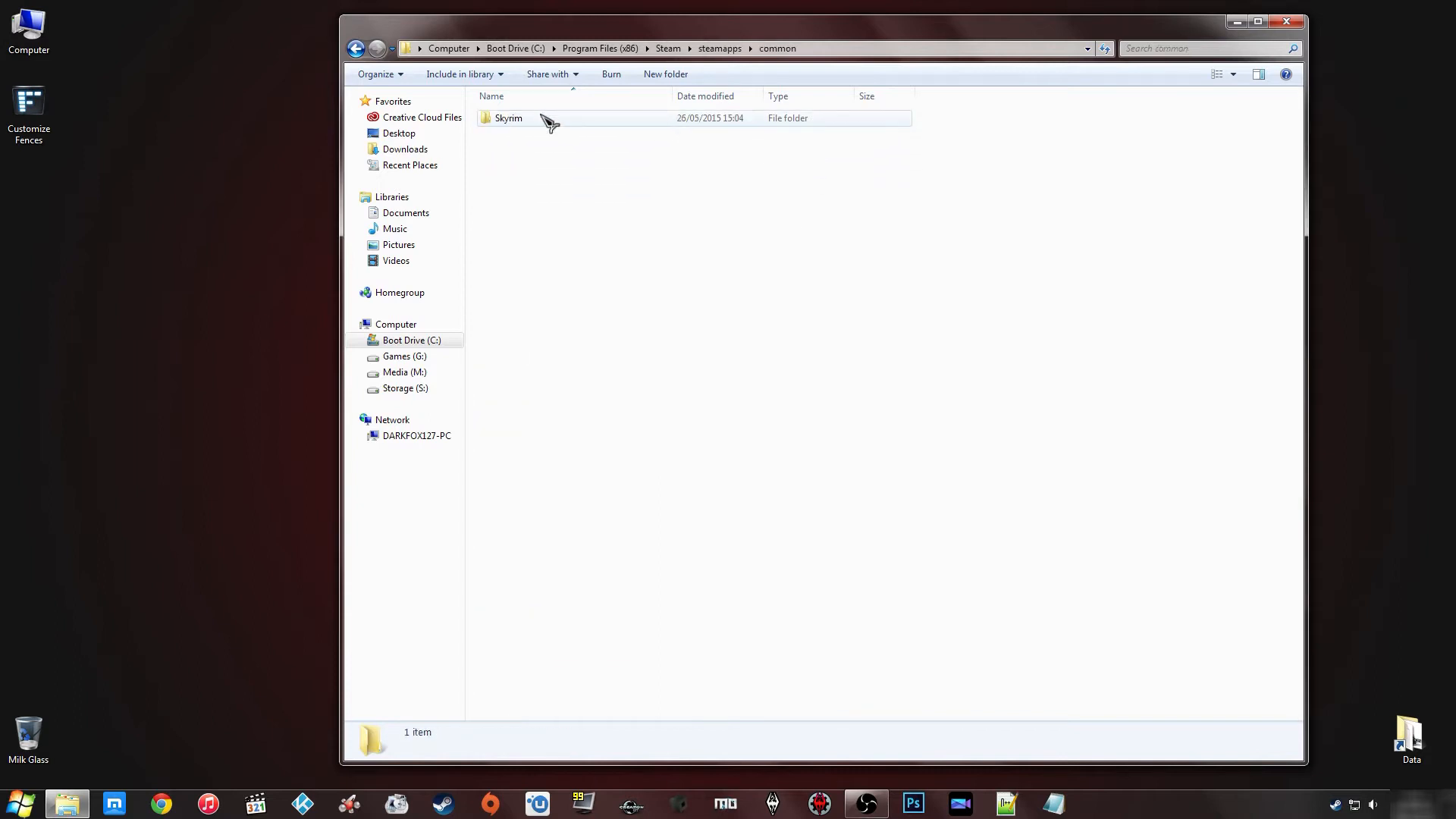
double_click(534, 122)
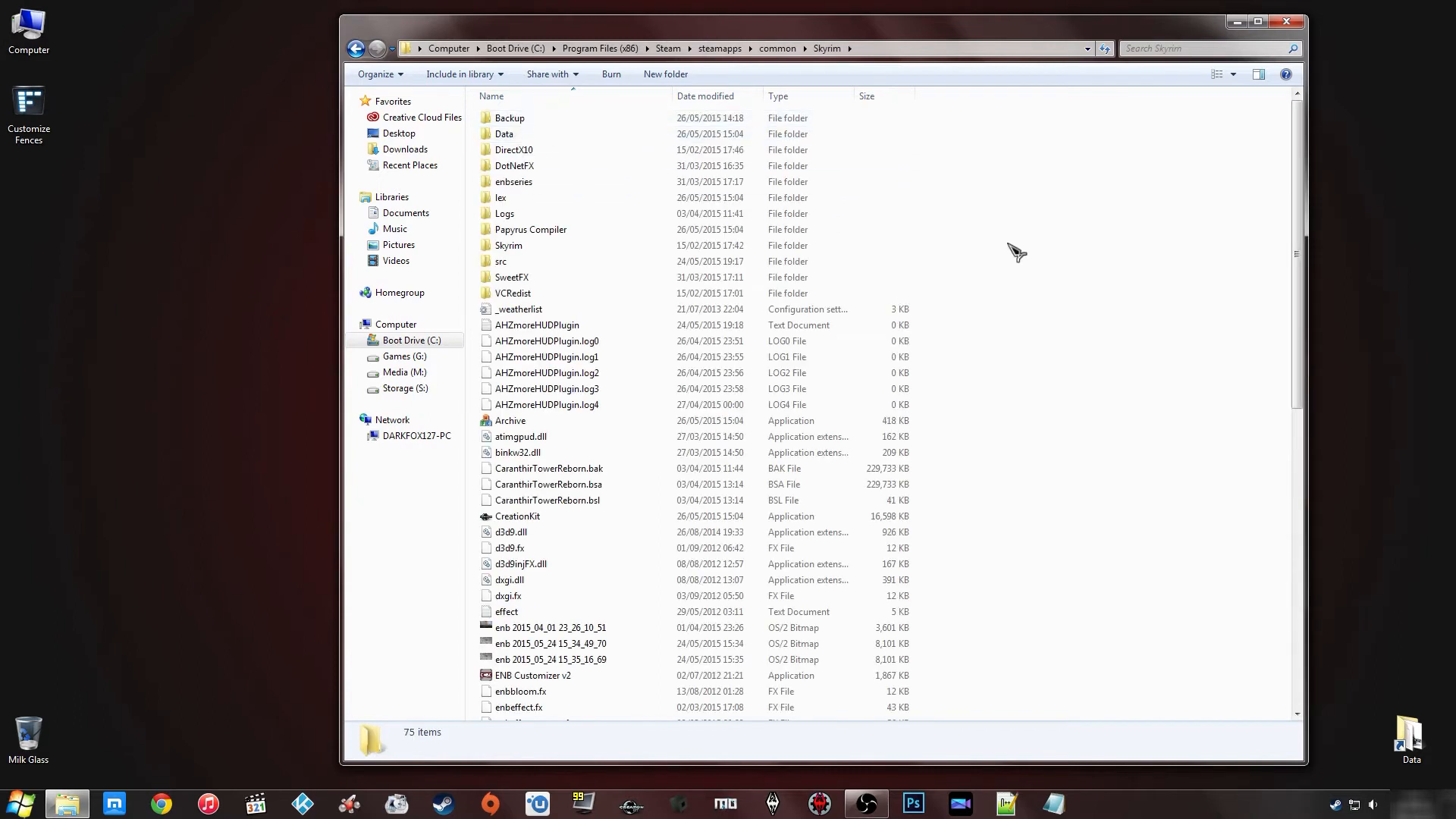
Step: Find the SkyrimEditor configuration settings file in the Skyrim folder and open it in Notepad
scroll(966, 251, "down", 5)
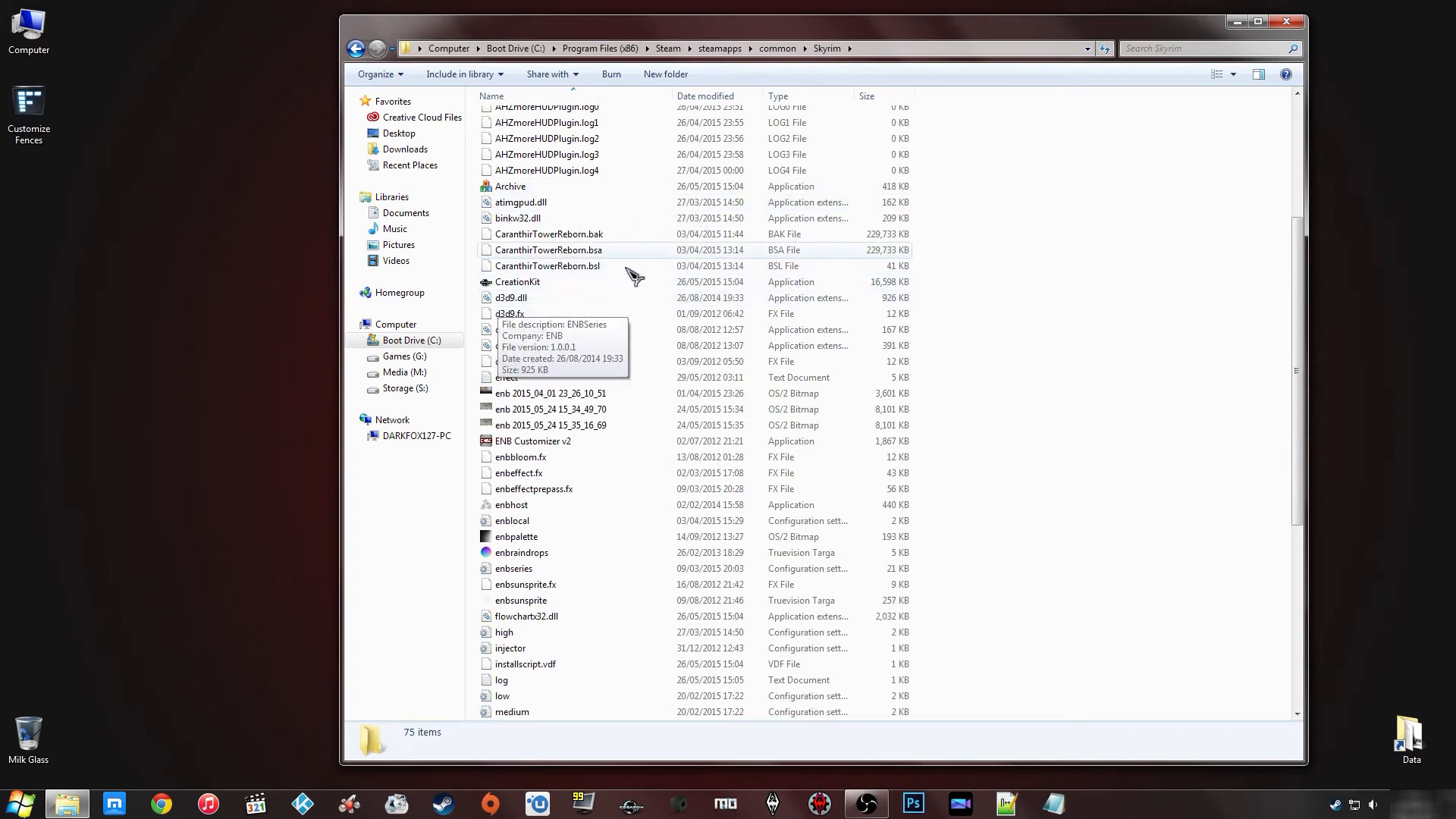
scroll(607, 295, "down", 7)
left_click(507, 695)
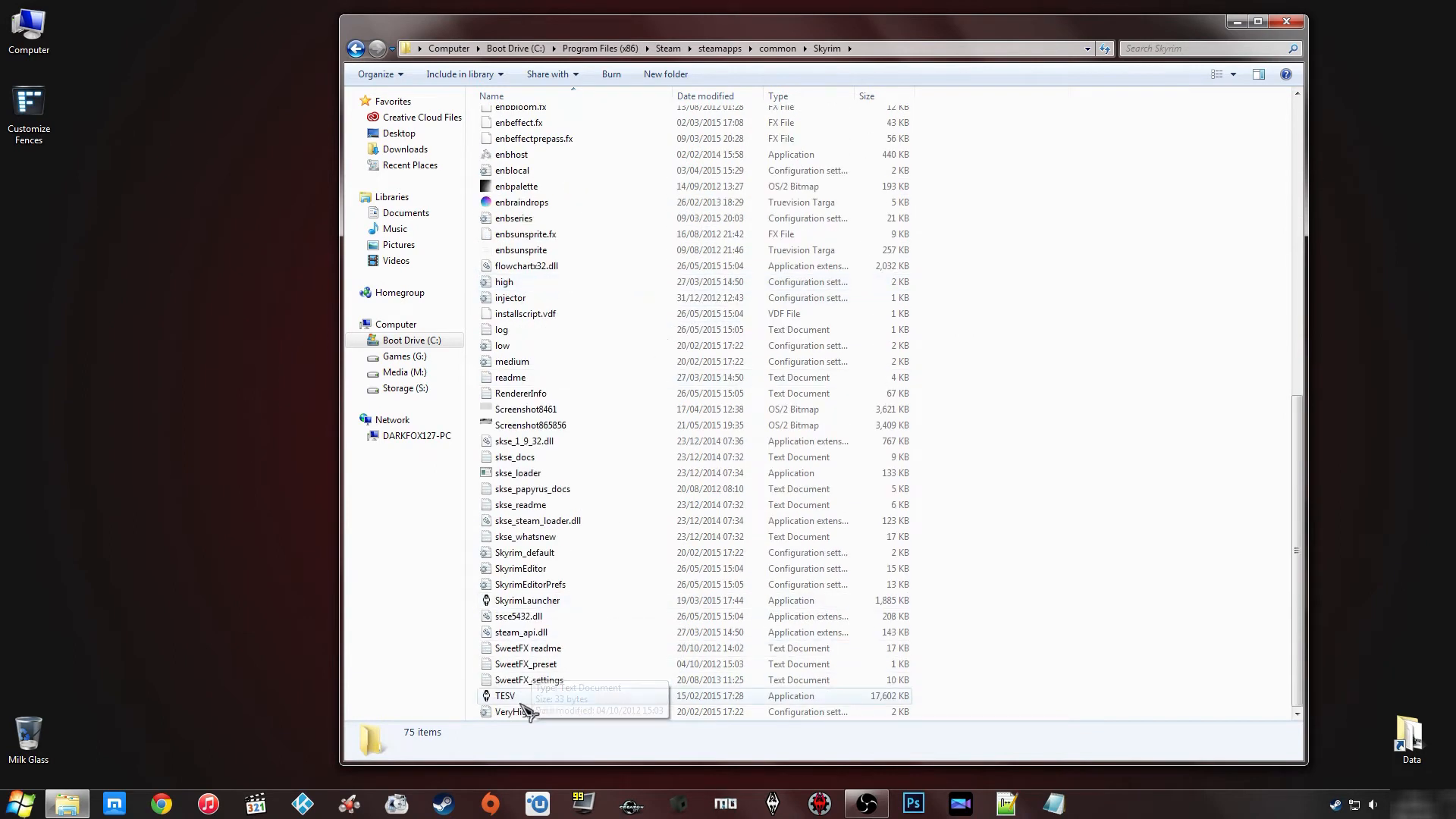
scroll(877, 463, "up", 6)
scroll(861, 468, "down", 5)
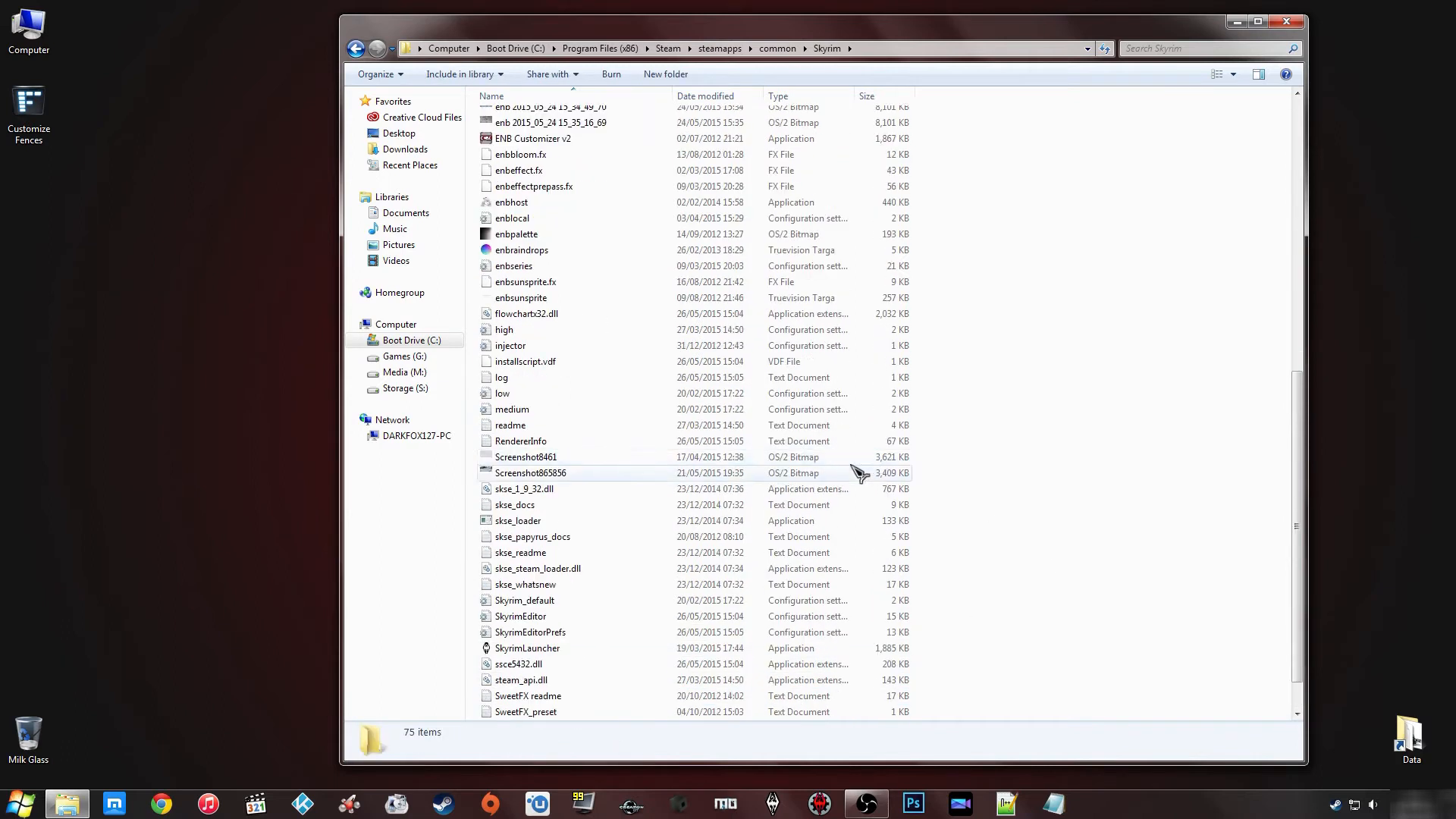
double_click(559, 617)
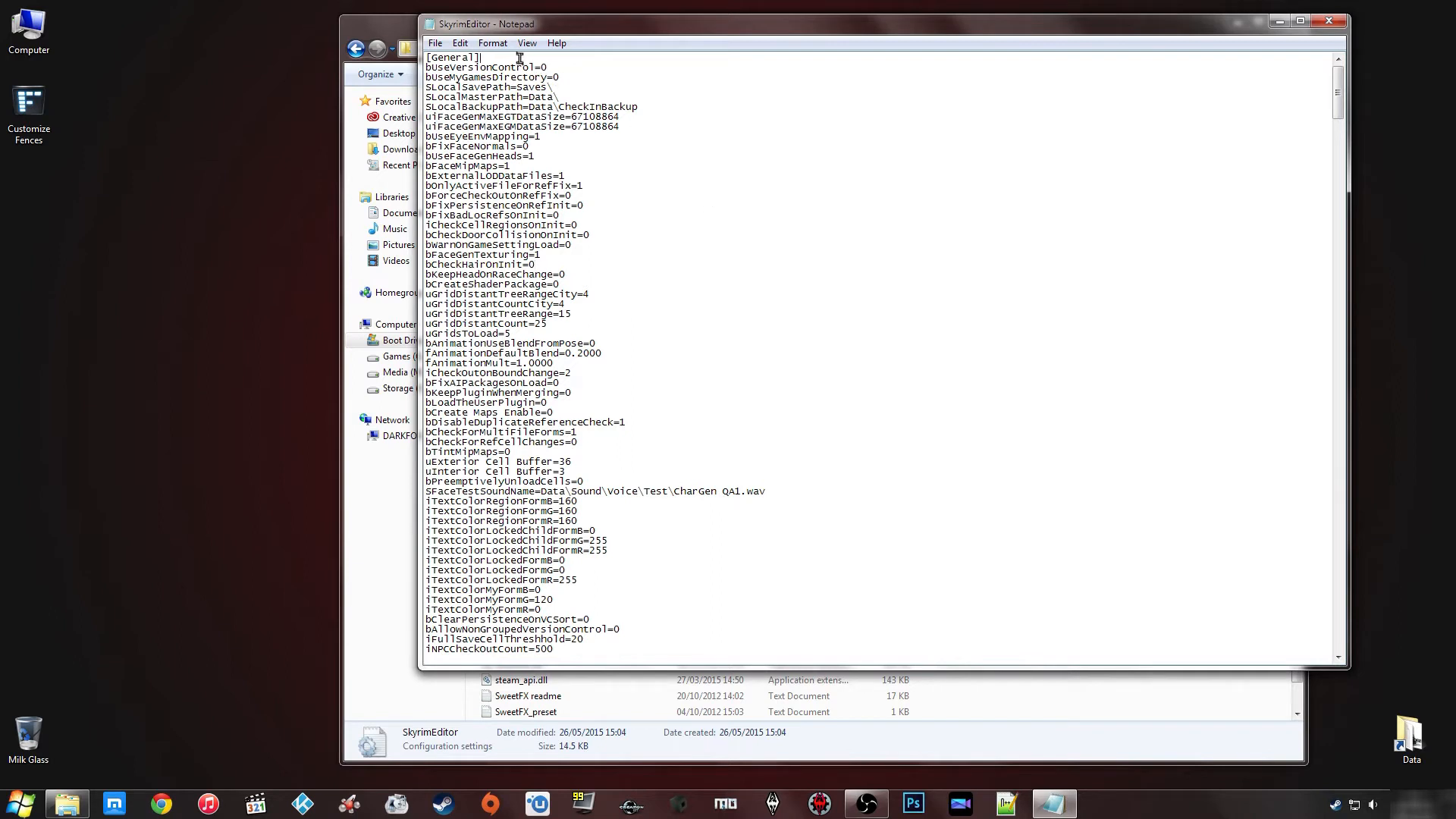
Step: Add the lines bAllowMultipleMasterFiles=1 and bAllowMultipleMasterLoads=1 directly below the [General] heading
key("Return")
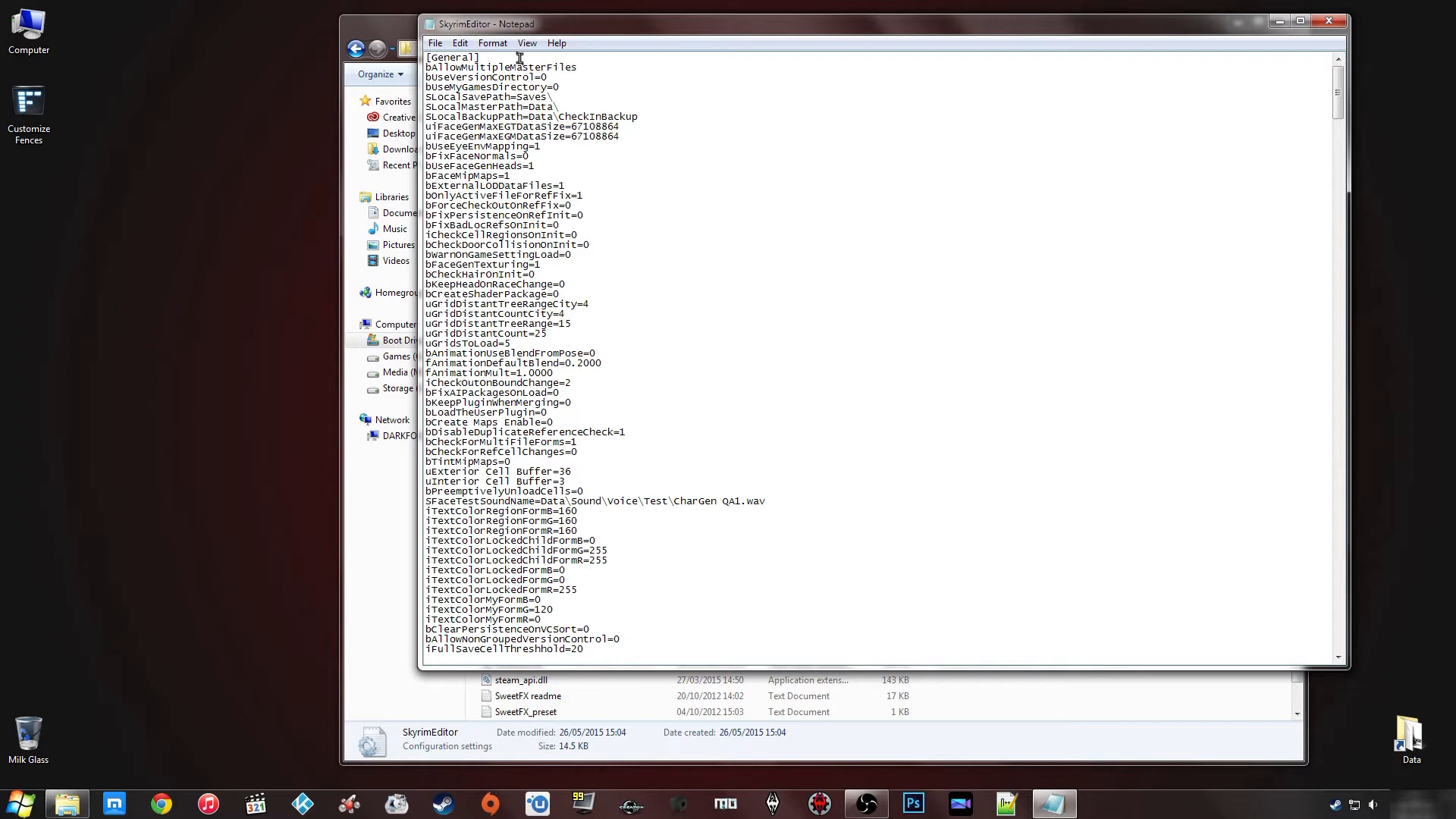
key("Return")
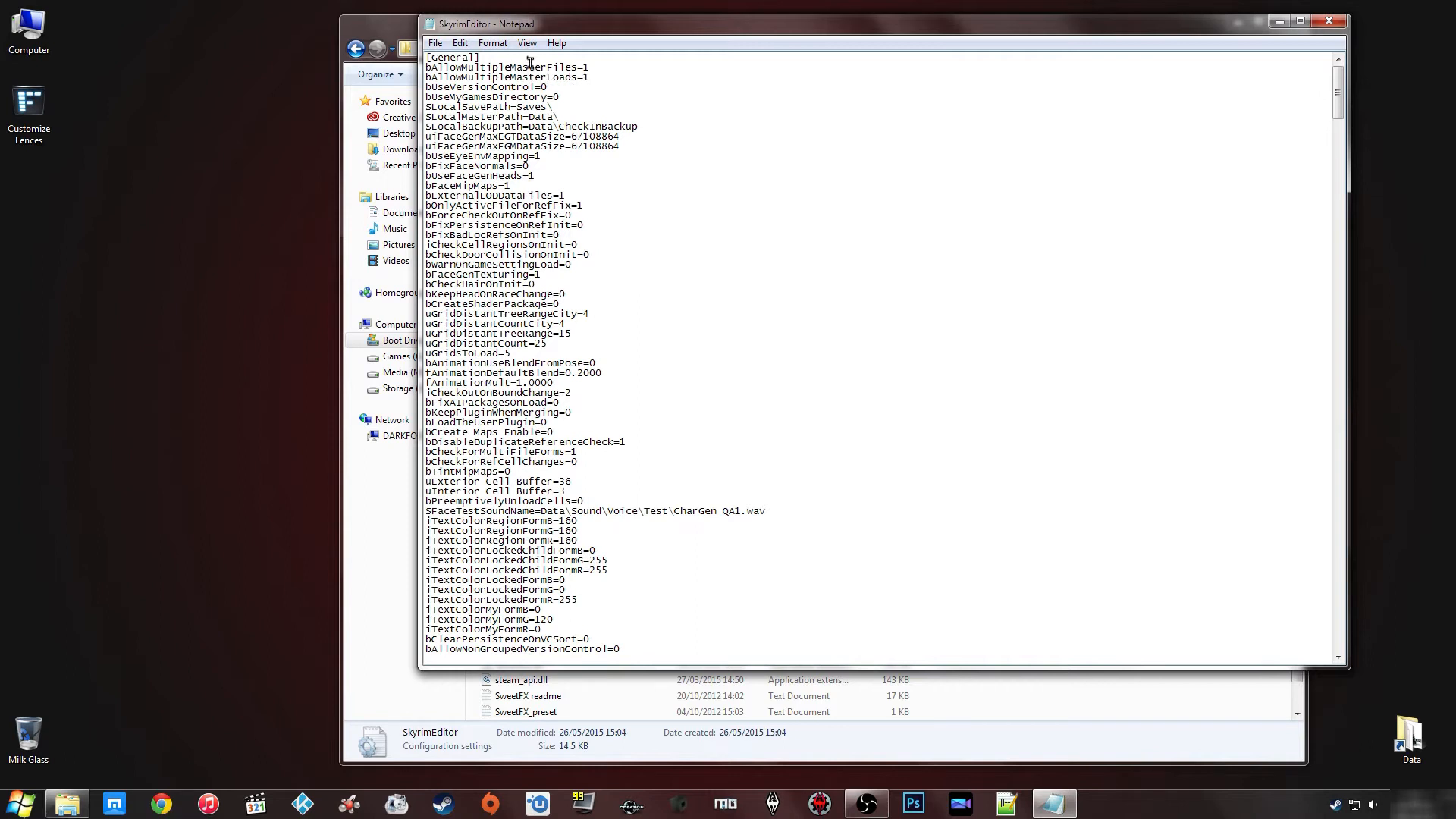
Step: Widen the Notepad window and append Dawnguard.bsa, Hearthfires.bsa, Dragonborn.bsa to the SResourceArchiveList2 line under [Archive]
left_click_drag(1338, 91, 1338, 540)
left_click(902, 369)
scroll(902, 369, "down", 9)
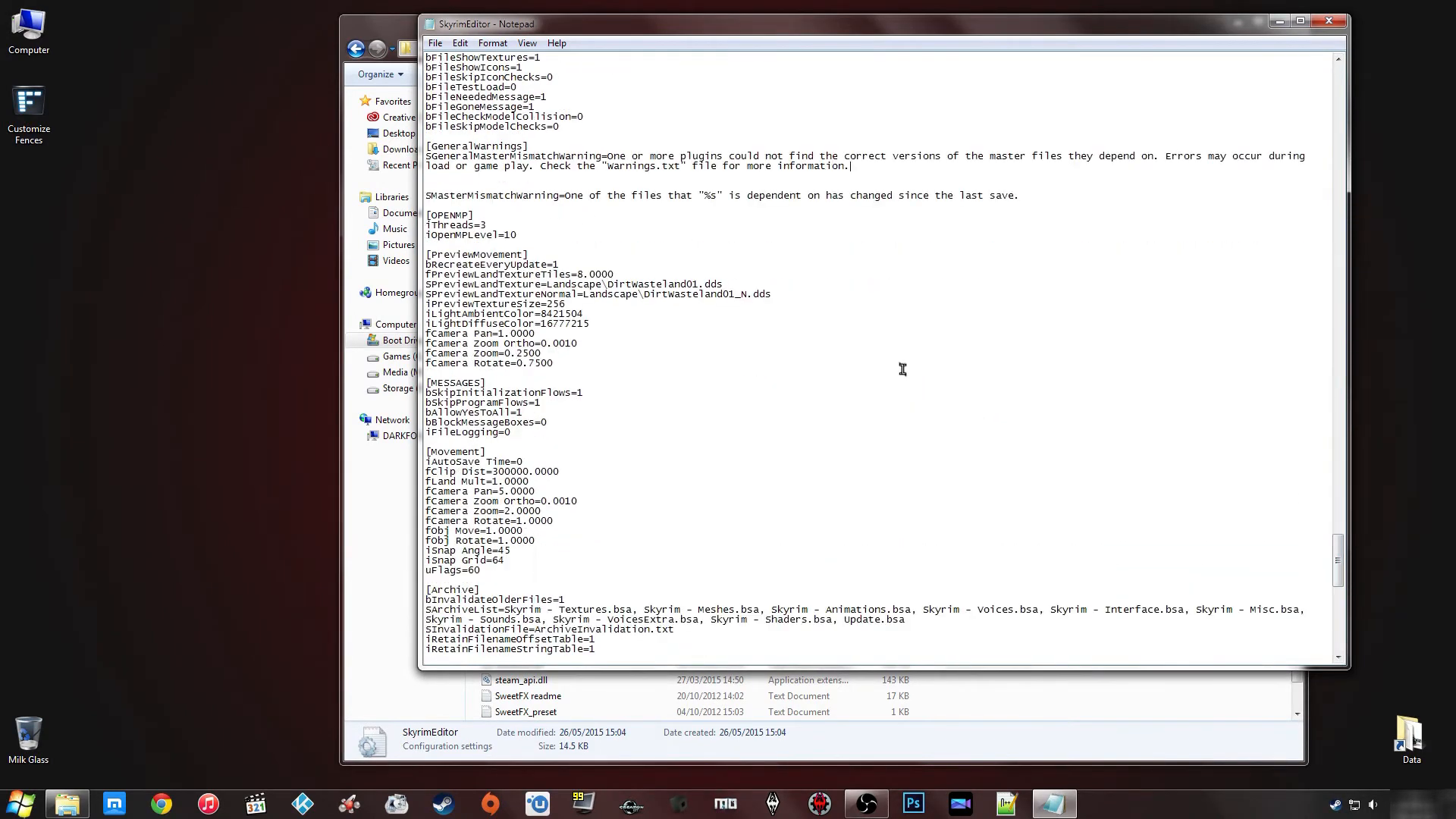
scroll(902, 370, "down", 3)
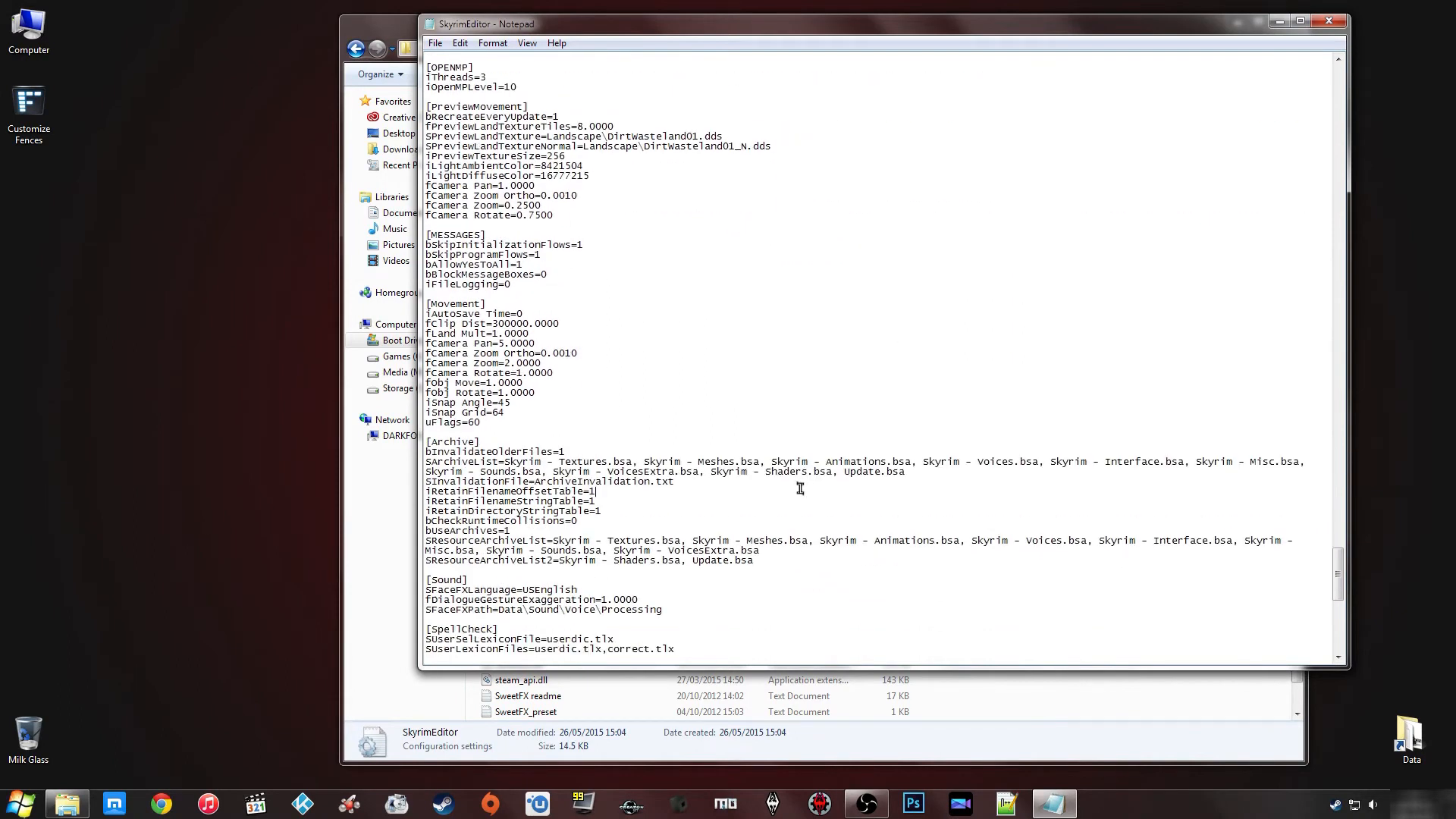
left_click_drag(419, 187, 53, 188)
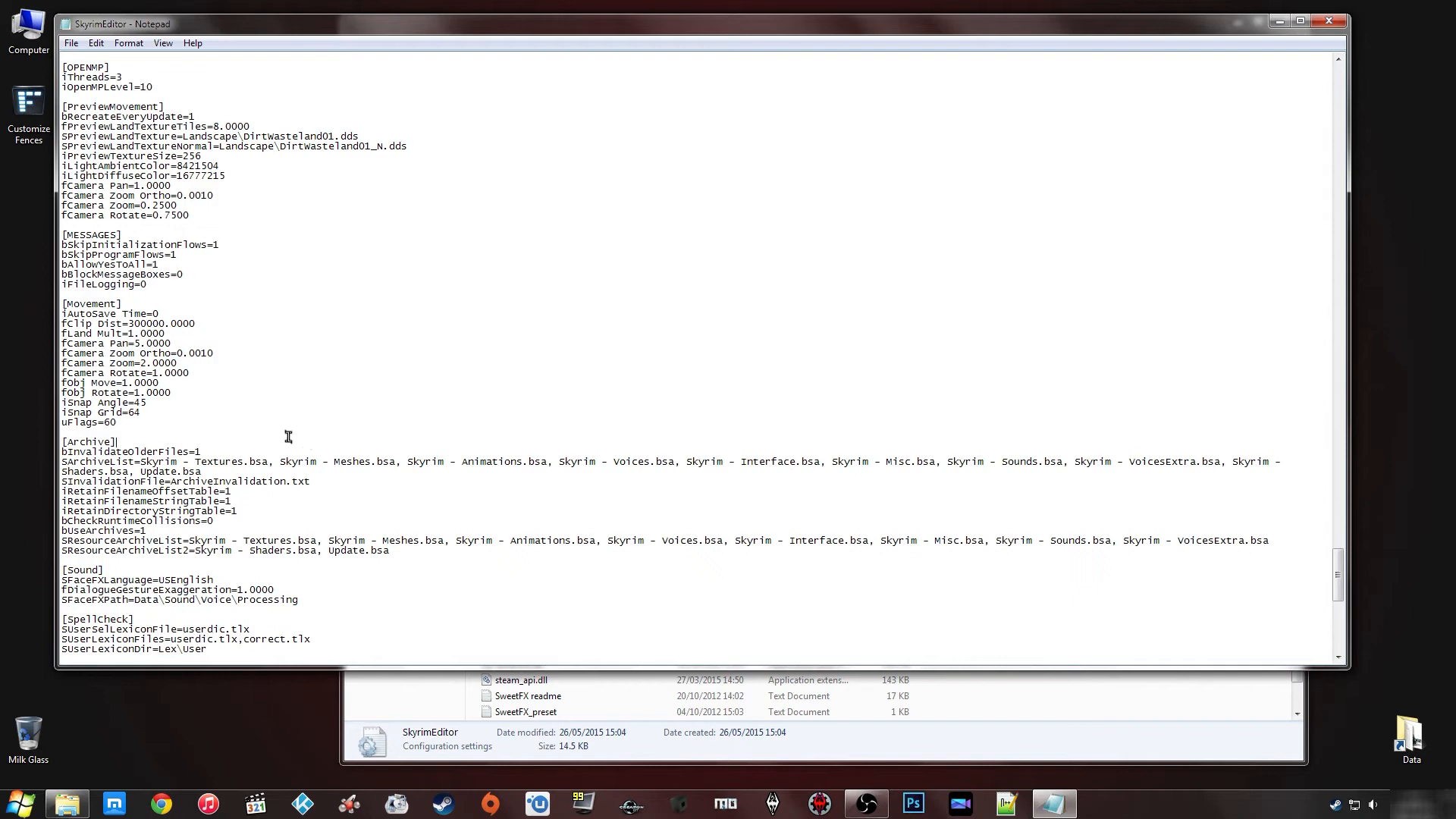
left_click_drag(132, 443, 61, 446)
left_click(128, 443)
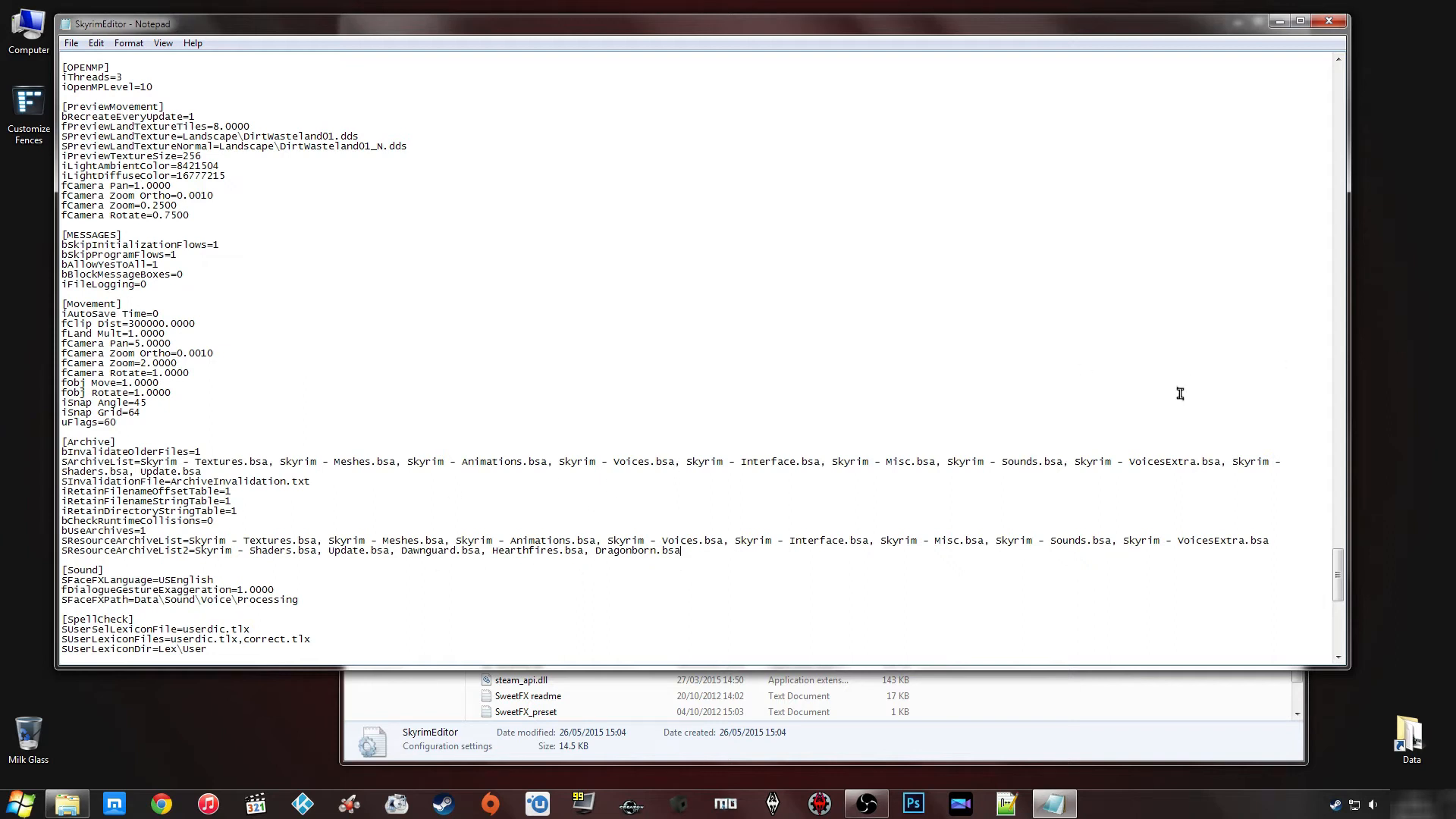
left_click(712, 558)
left_click_drag(698, 551, 410, 550)
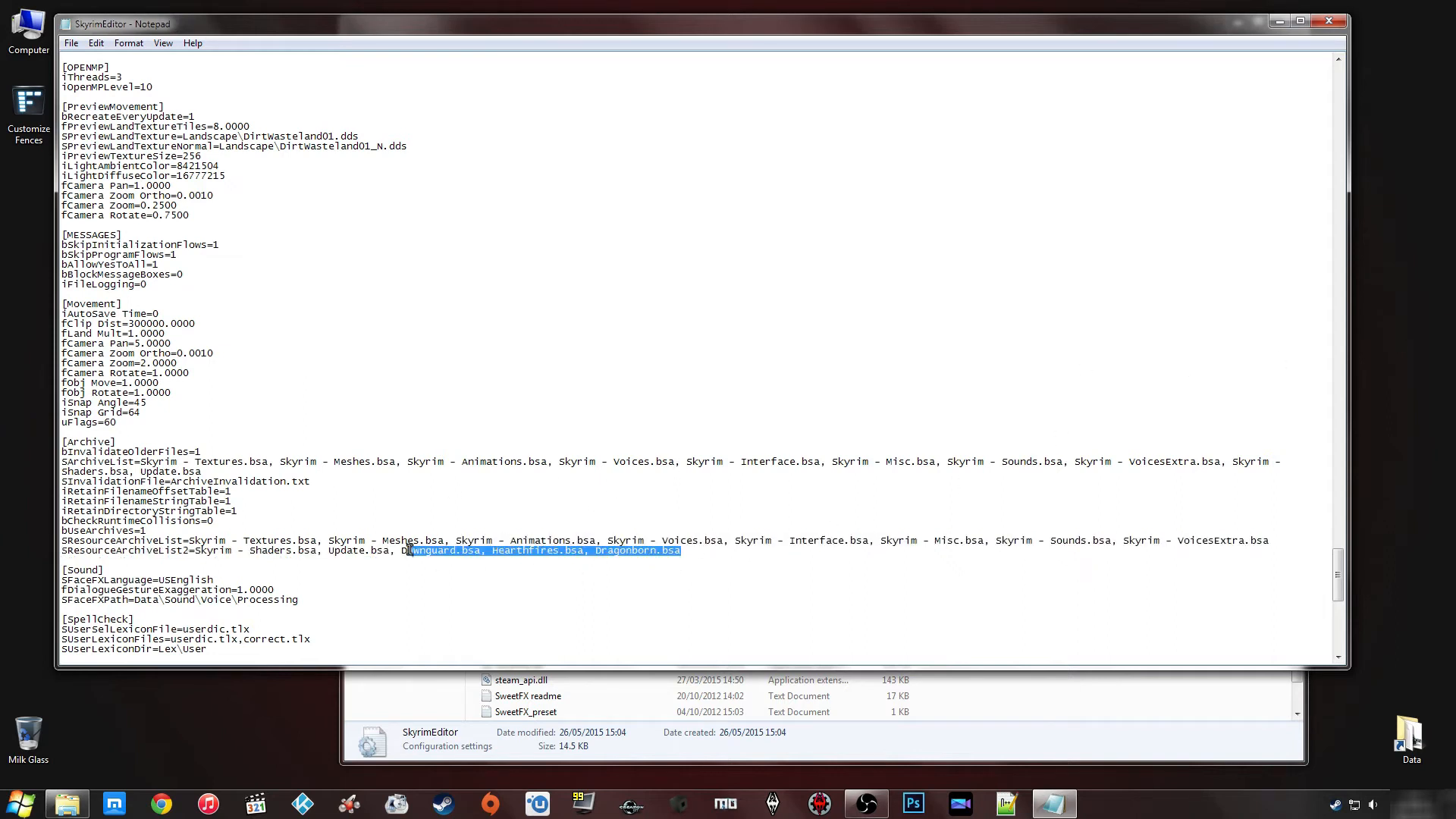
Step: Return to the [General] section and save the edited SkyrimEditor file
left_click_drag(1344, 575, 1340, 92)
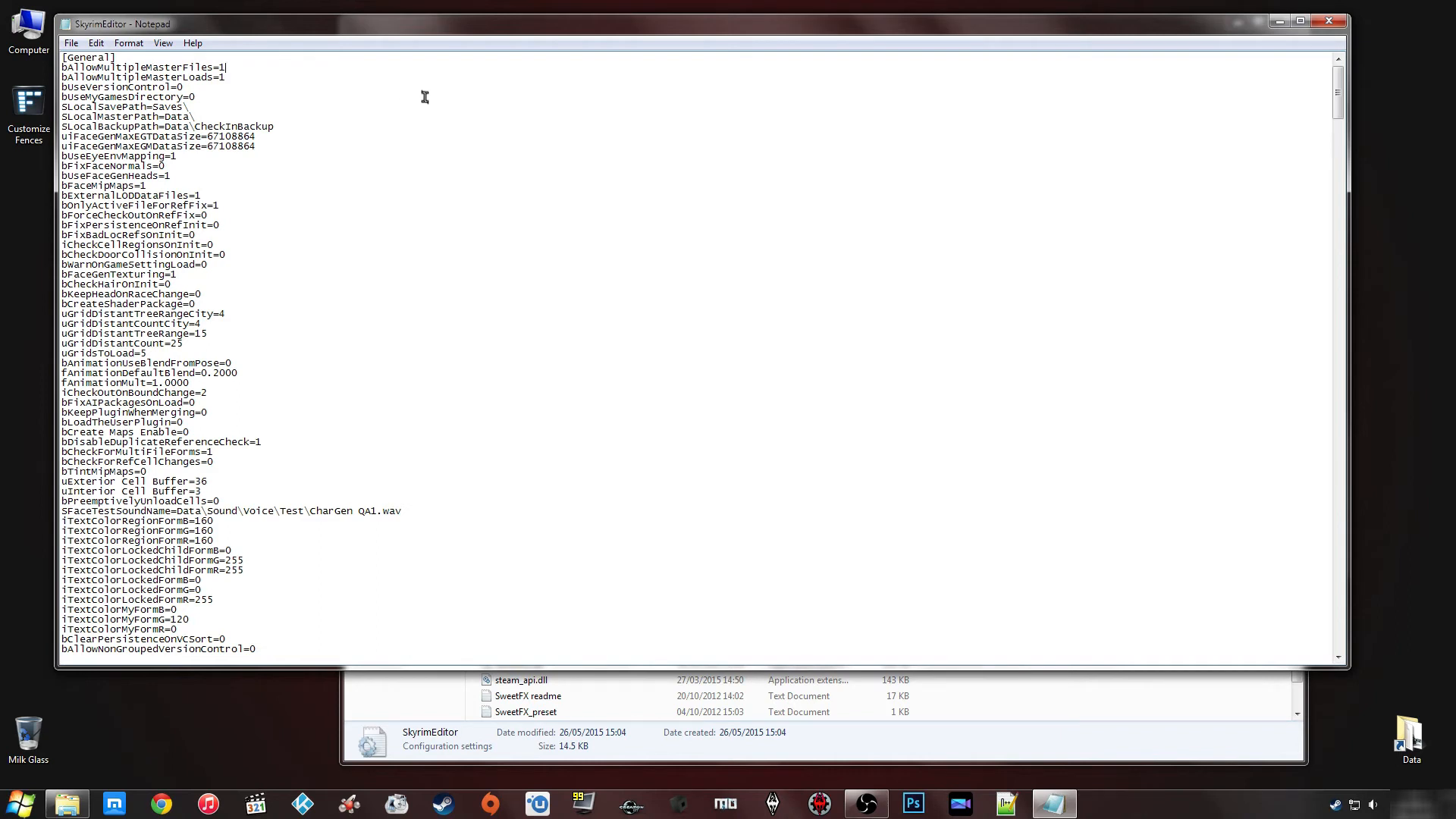
left_click(71, 43)
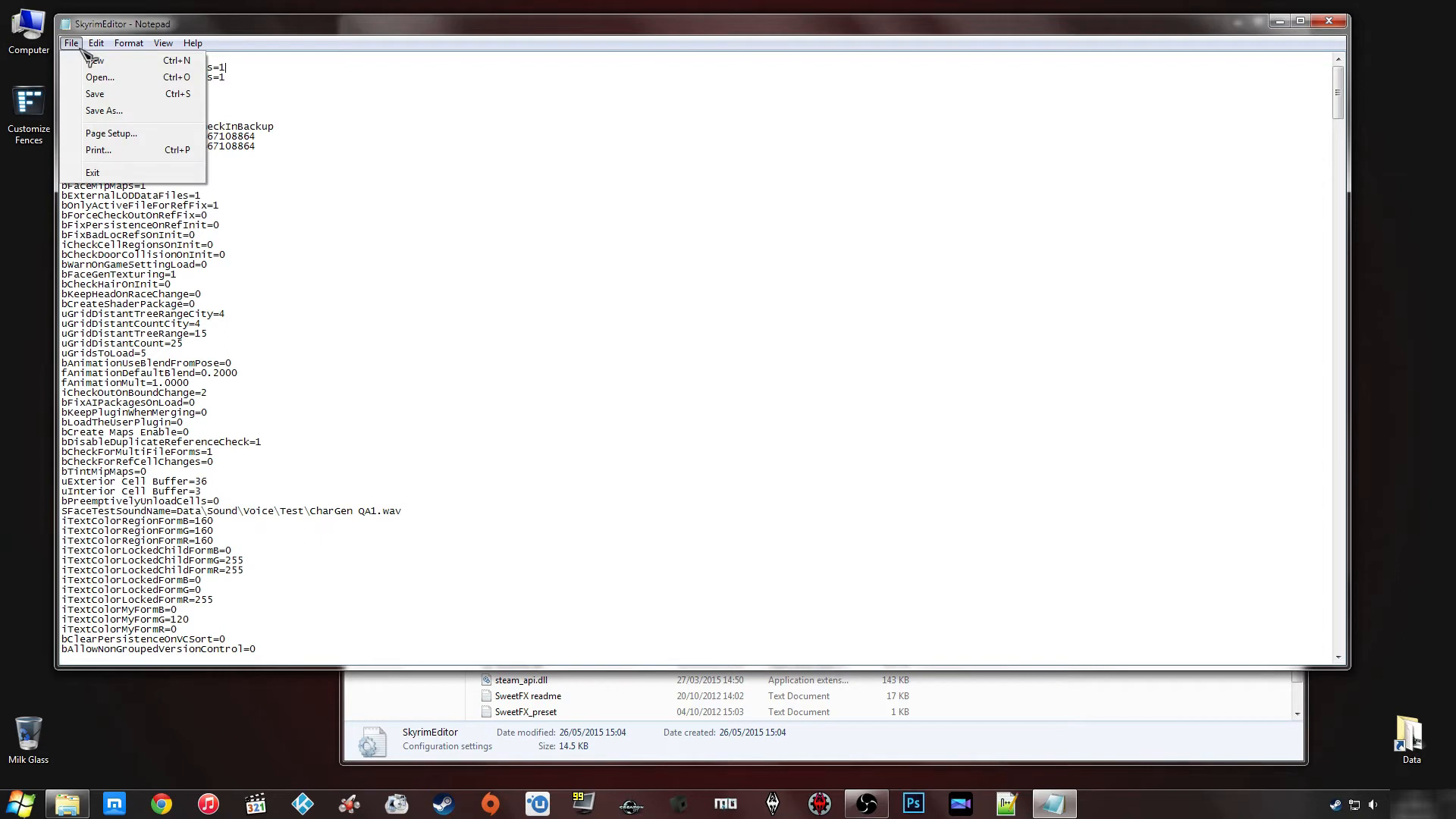
left_click(119, 95)
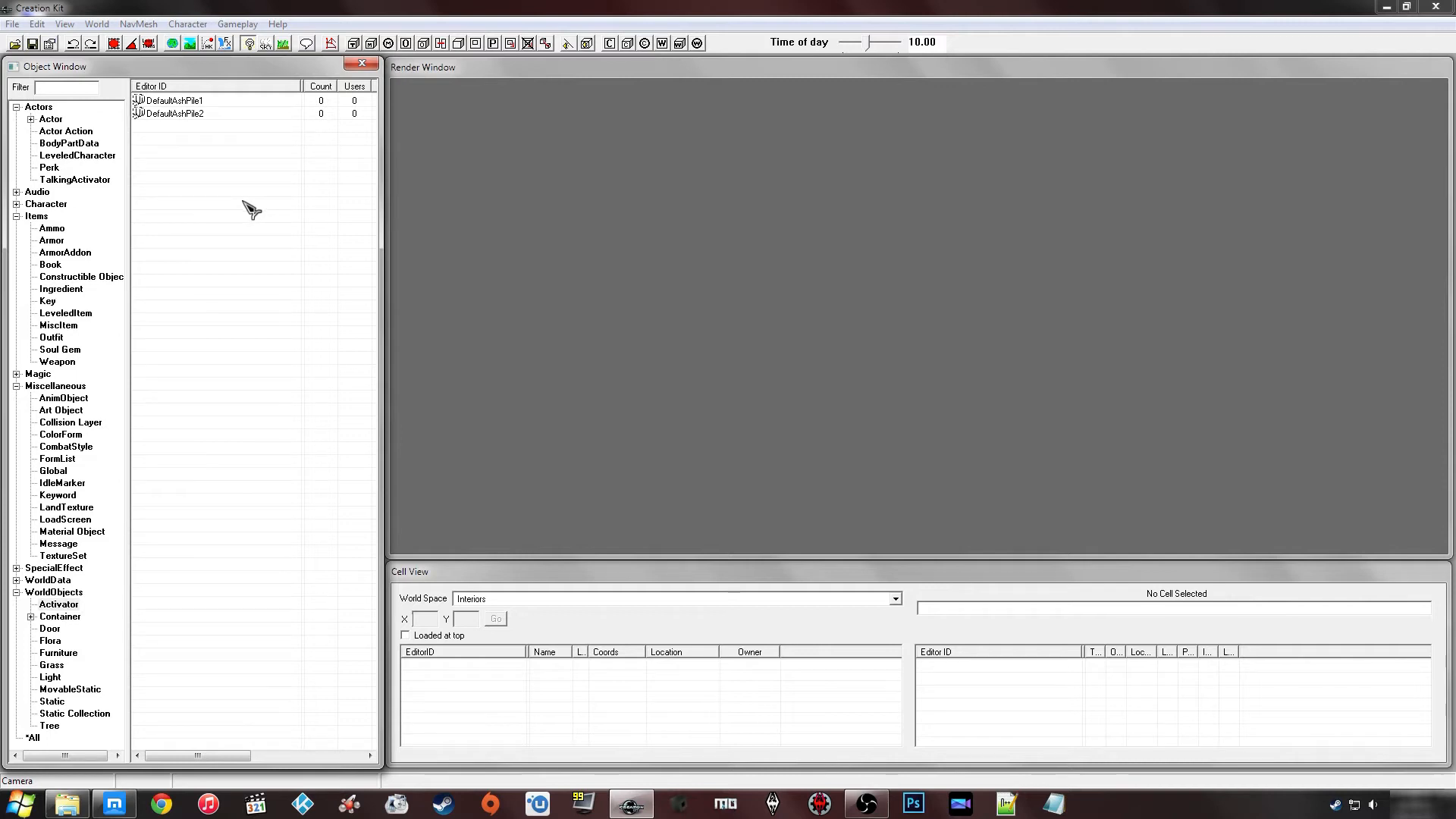
Step: Open the list of plugin and master files and examine the order and details of Dawnguard.esm, HearthFires.esm and Dragonborn.esm
left_click(15, 44)
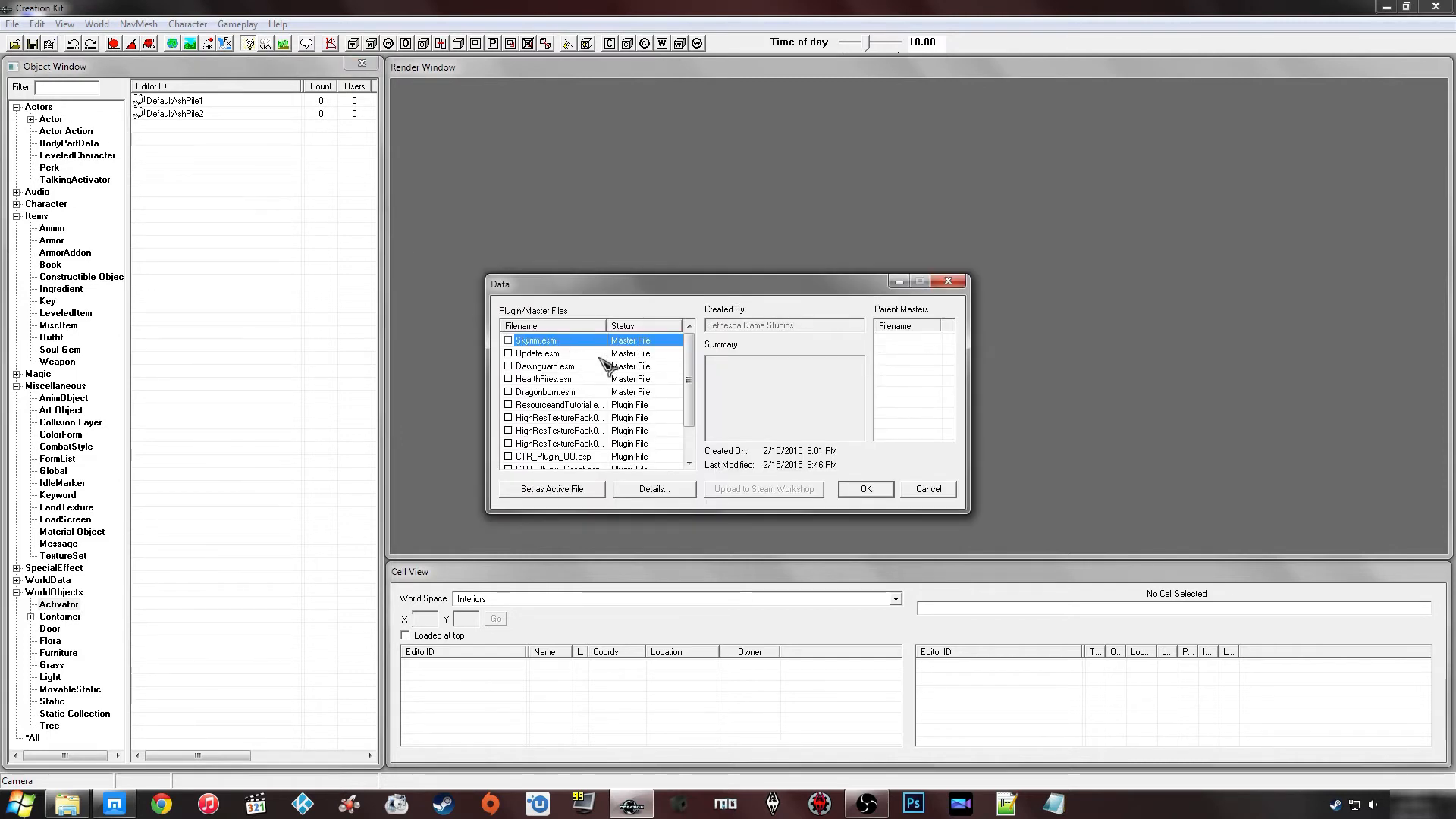
key("Down")
key("Down")
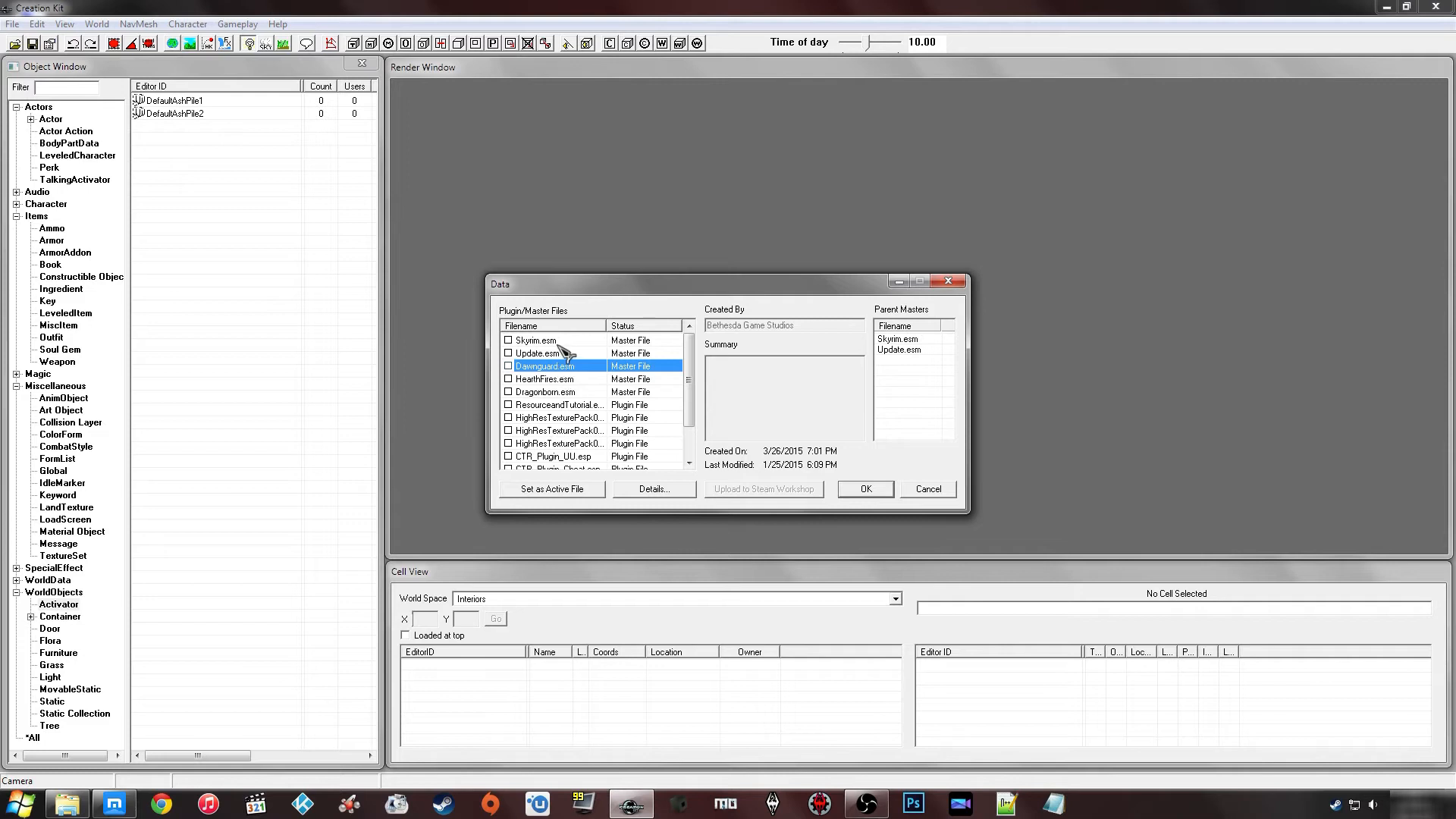
left_click(543, 379)
left_click(546, 390)
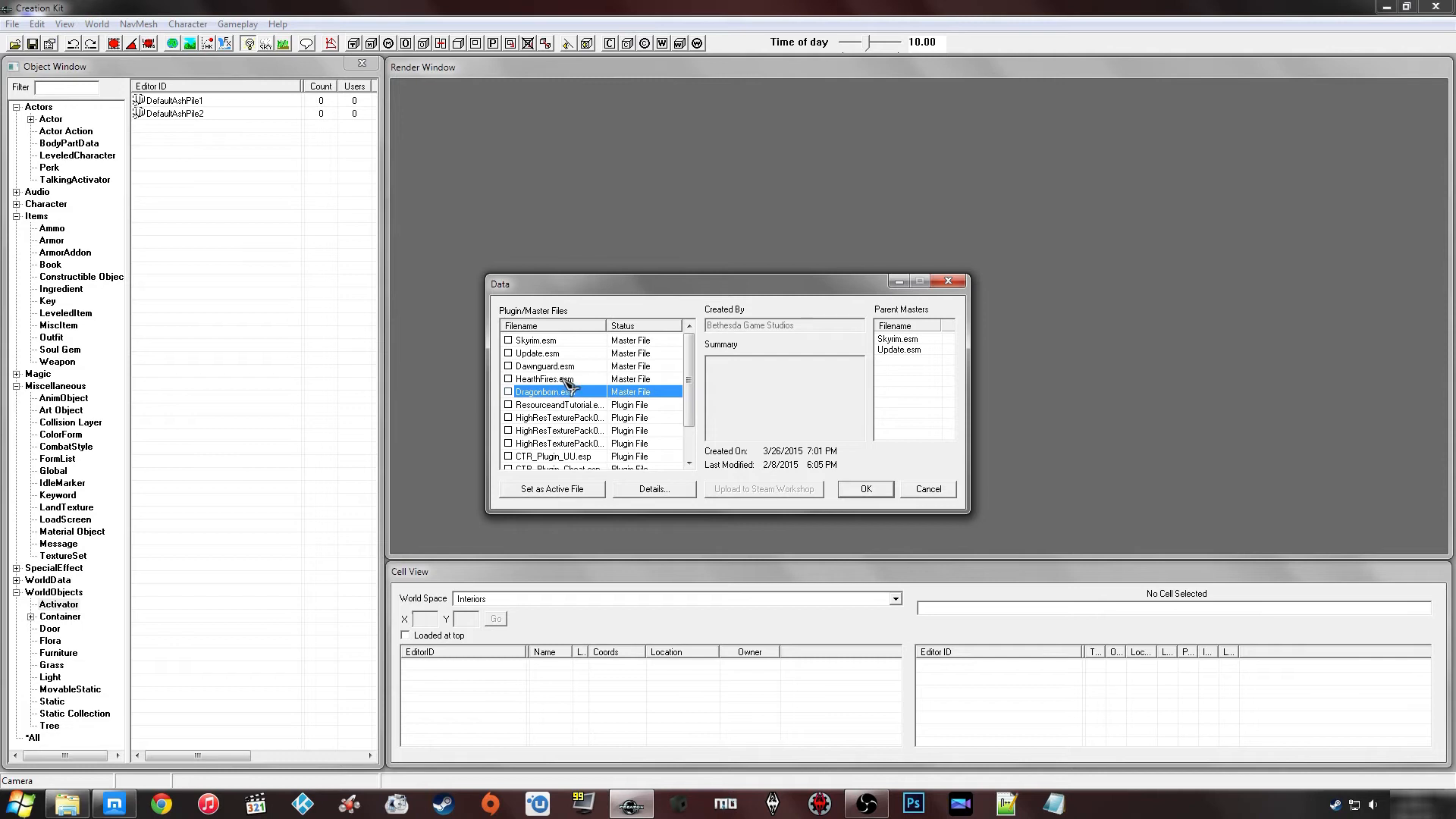
left_click(599, 380)
left_click(597, 393)
left_click(561, 367)
left_click(555, 379)
left_click(550, 392)
left_click(571, 366)
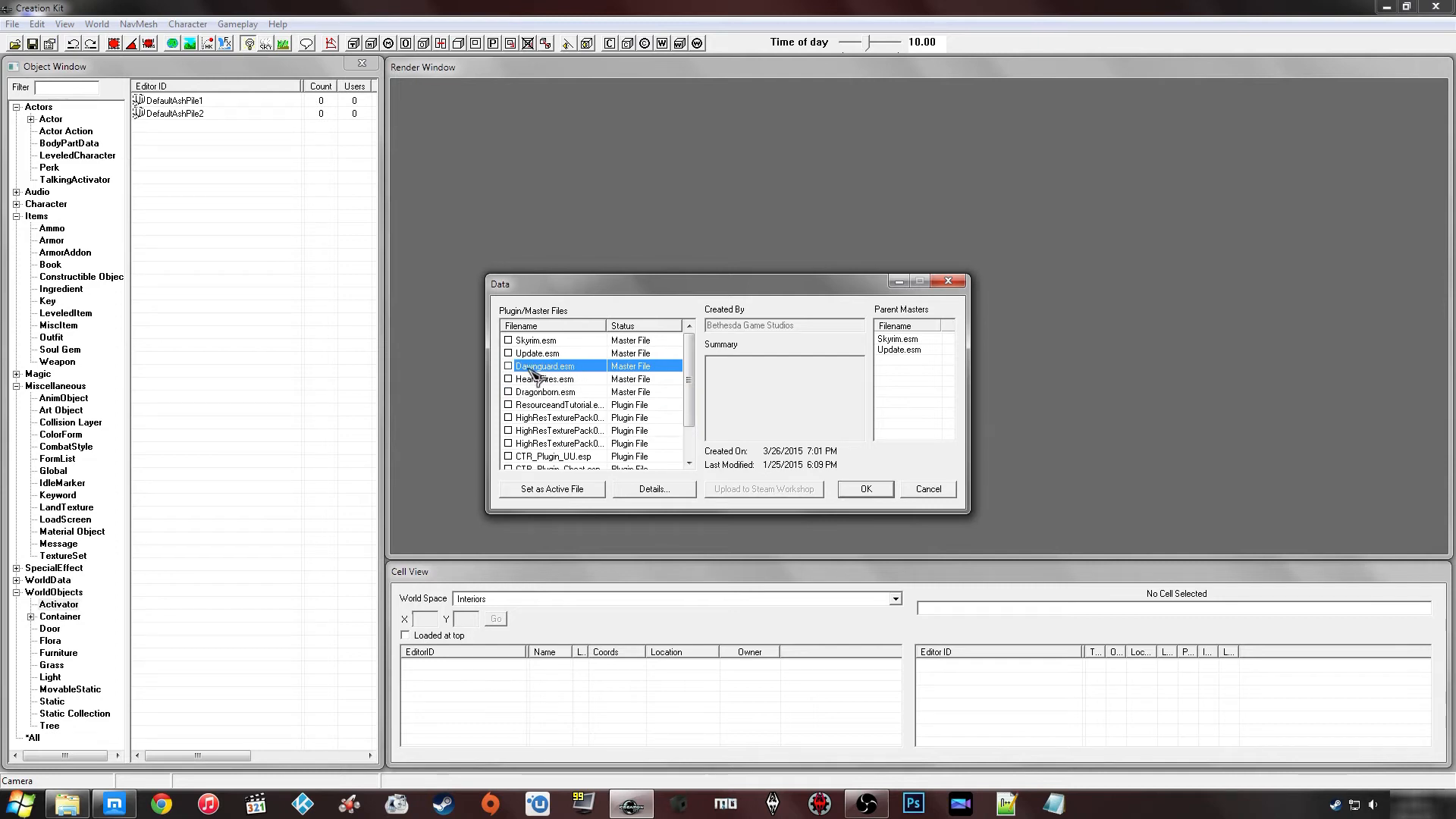
left_click(537, 379)
left_click(531, 393)
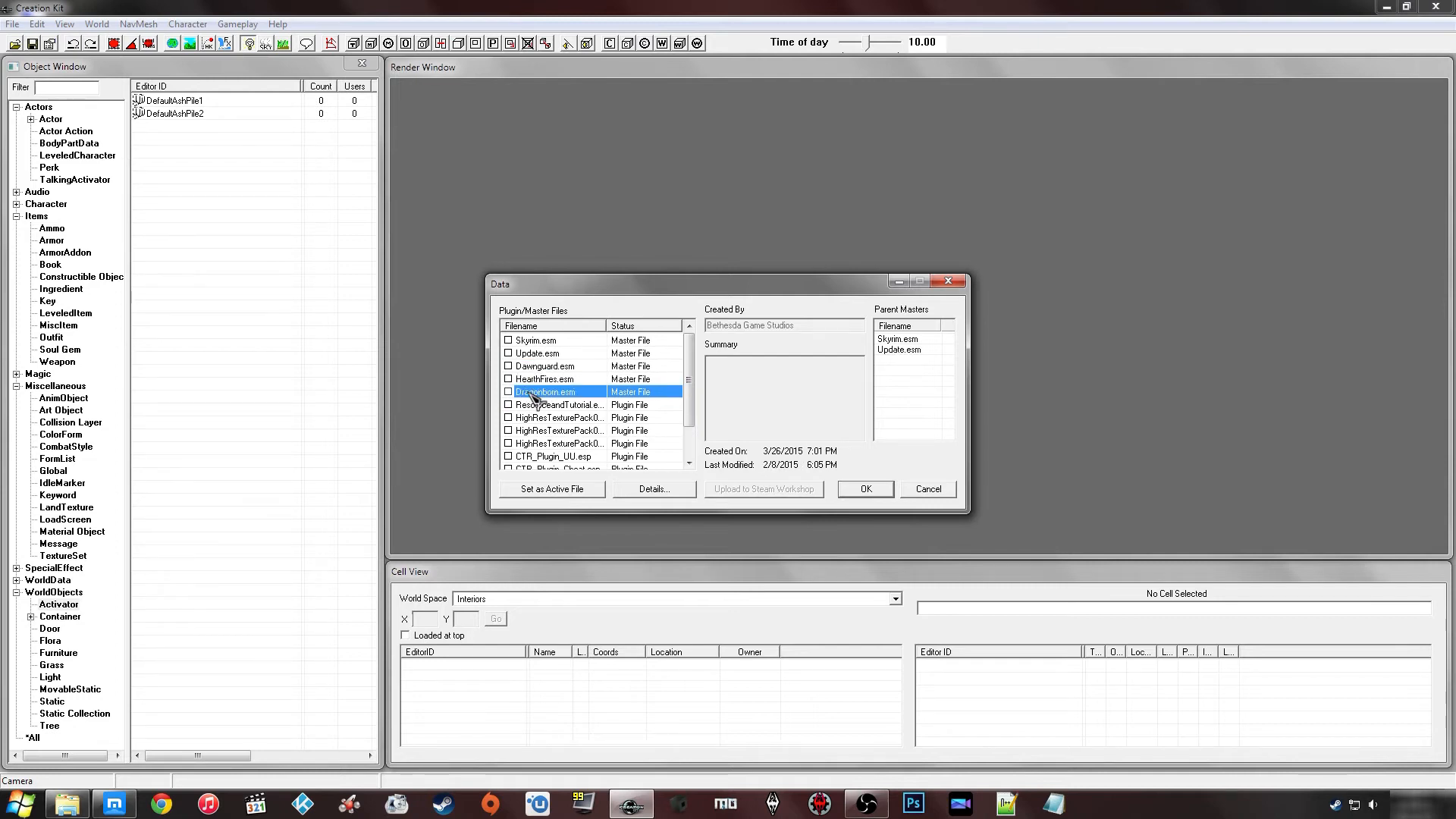
left_click(557, 367)
left_click(551, 381)
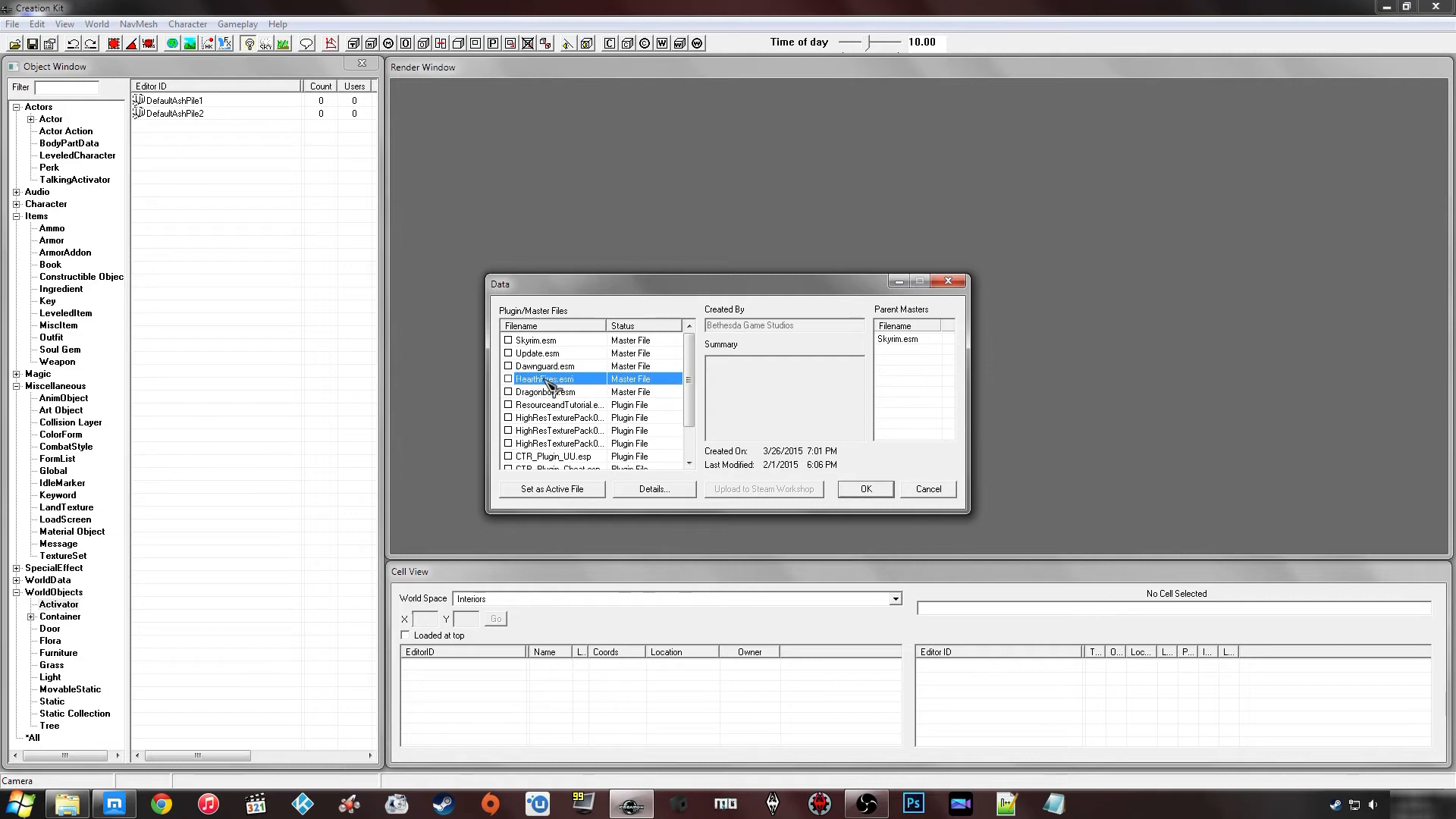
left_click(556, 393)
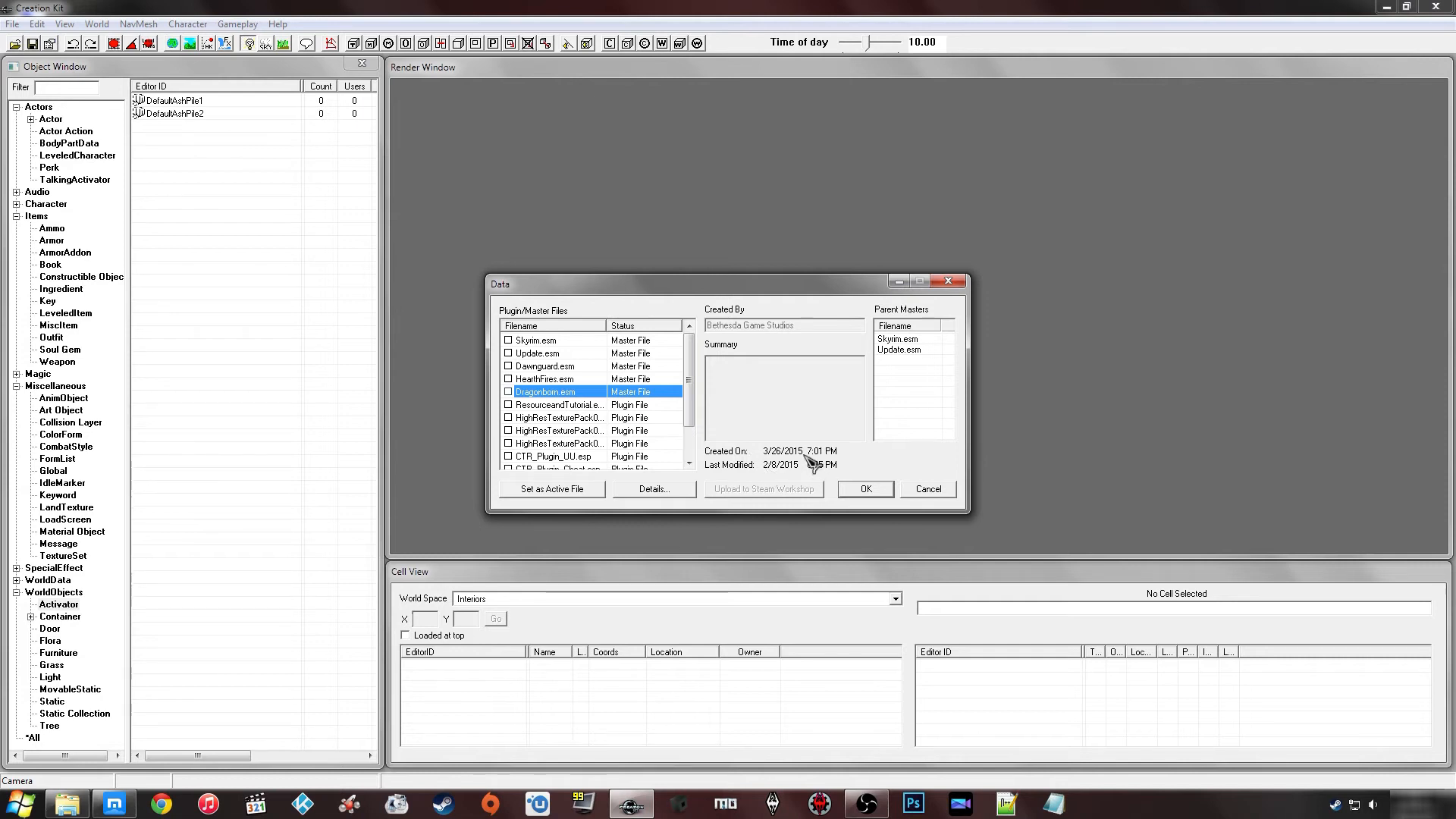
Step: Compare the last-modified dates of the Dawnguard, HearthFires and Dragonborn master files
left_click(545, 368)
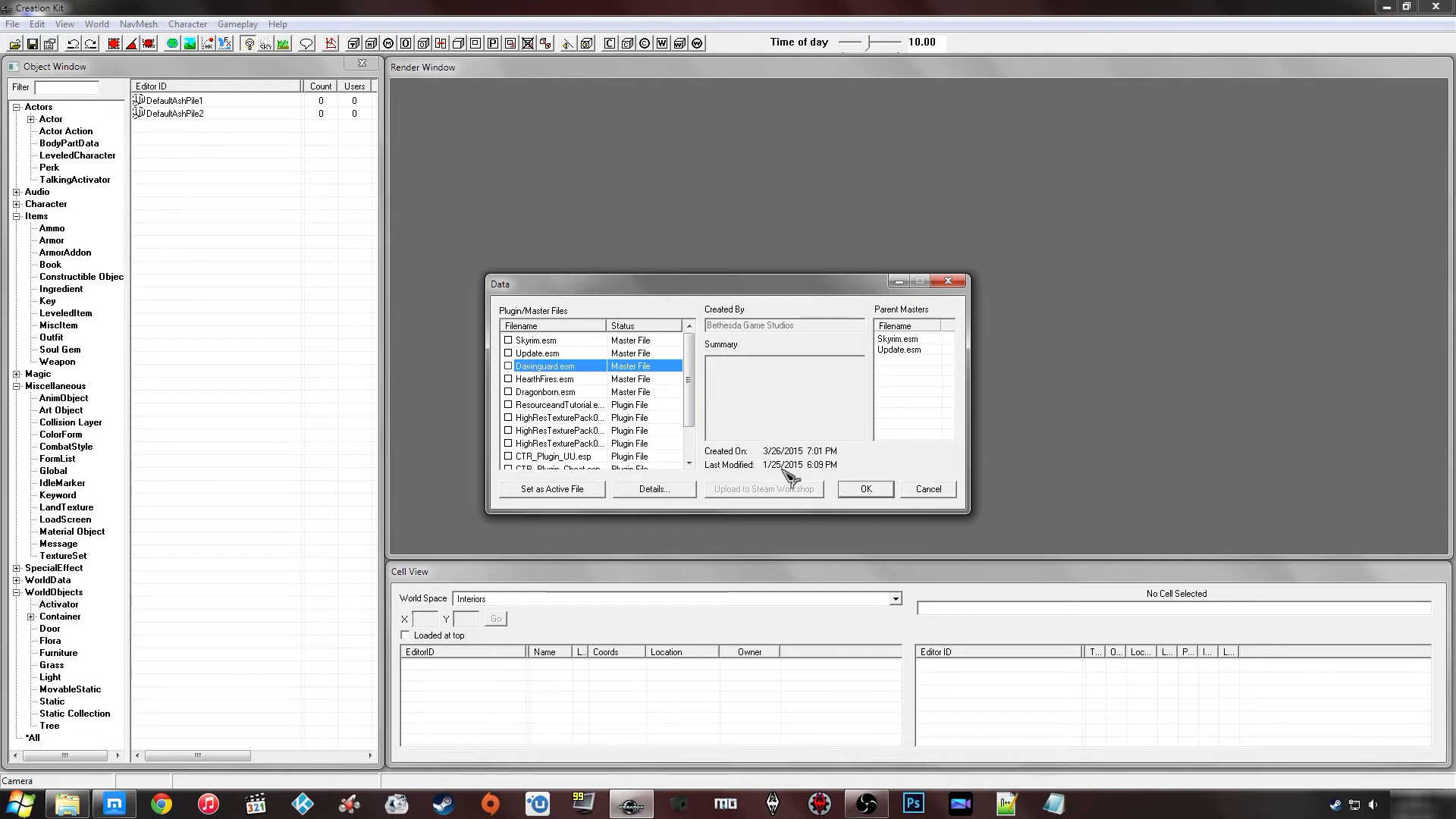
left_click(552, 380)
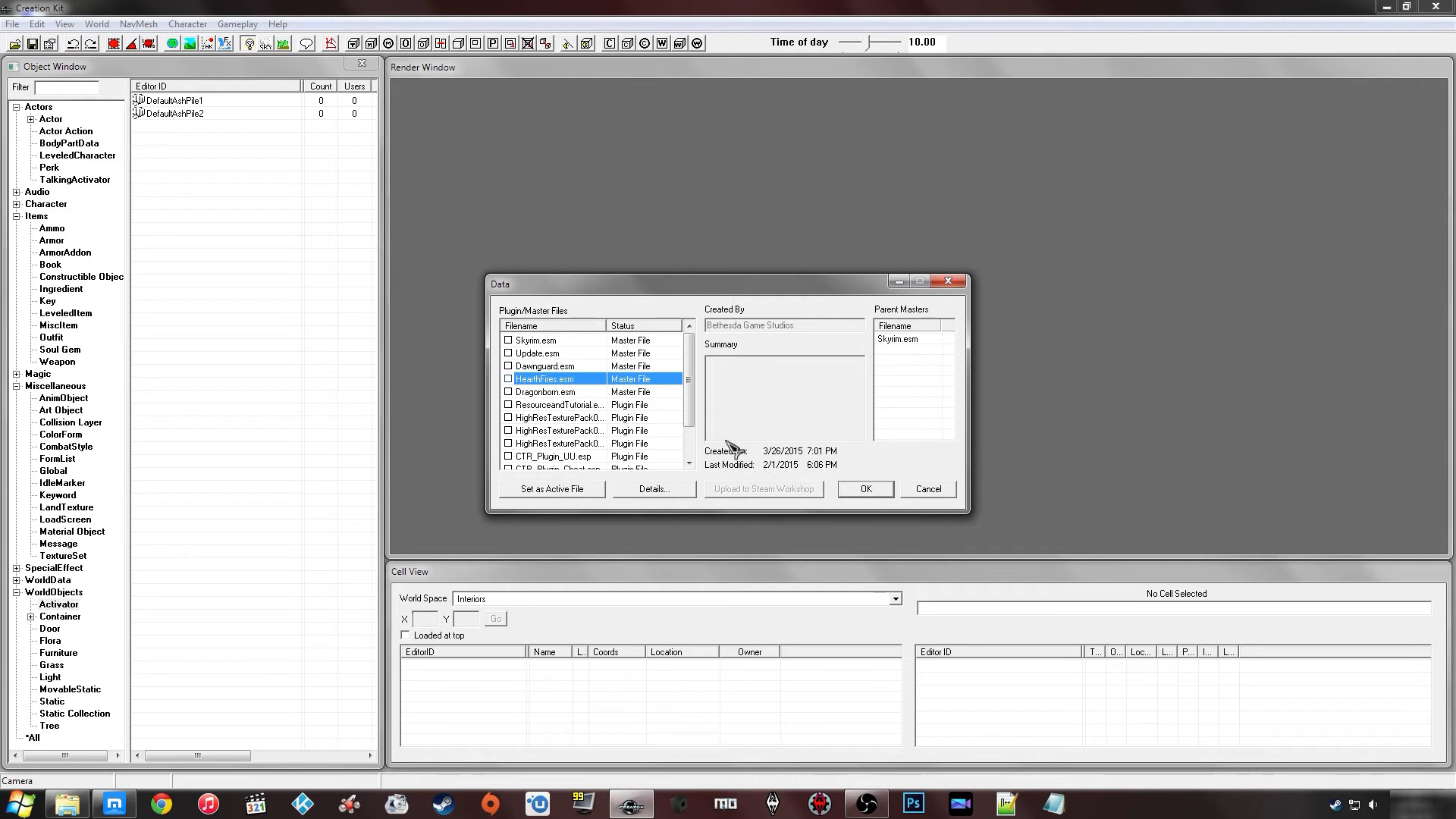
left_click(547, 392)
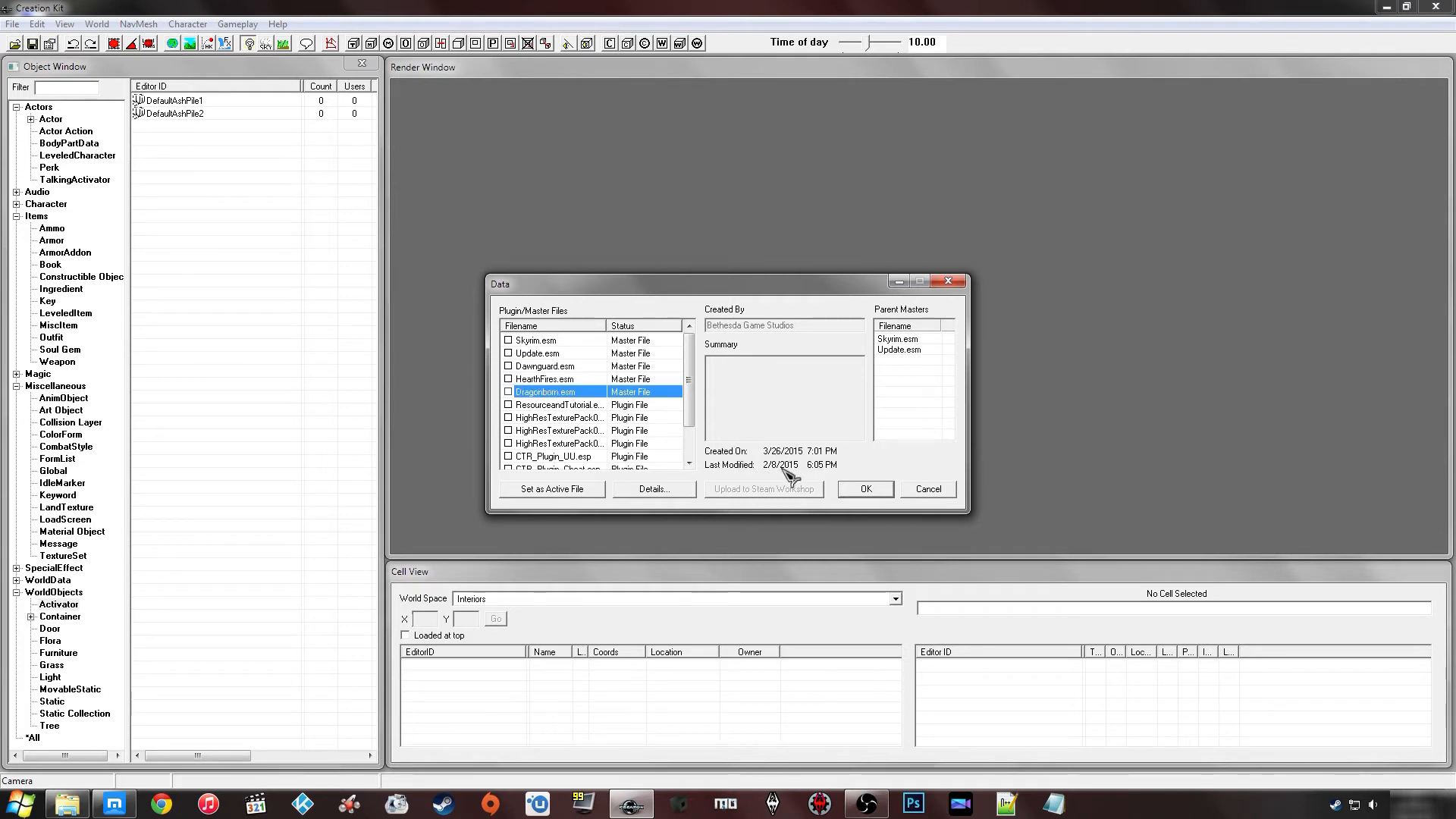
left_click(568, 404)
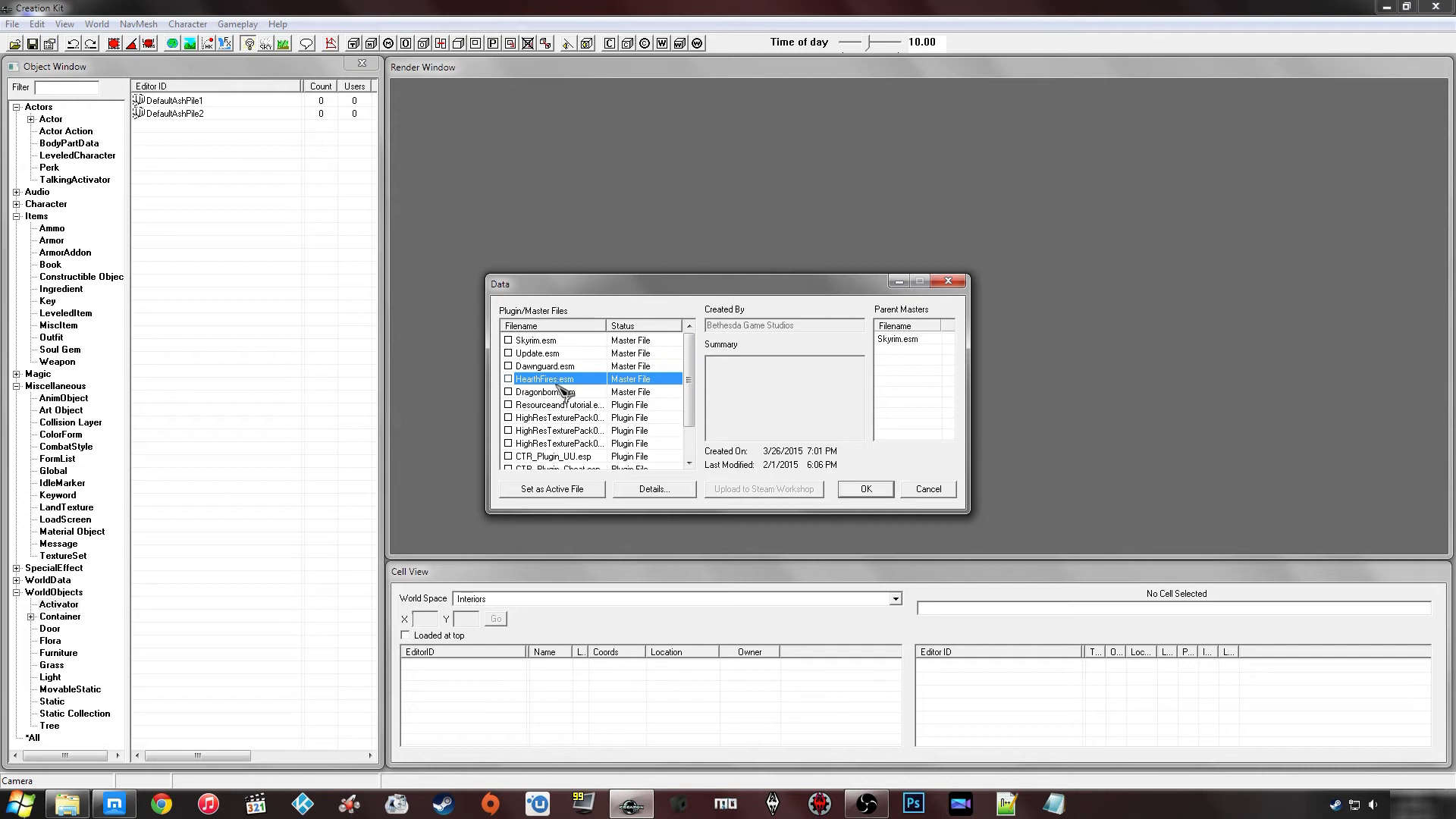
left_click(568, 392)
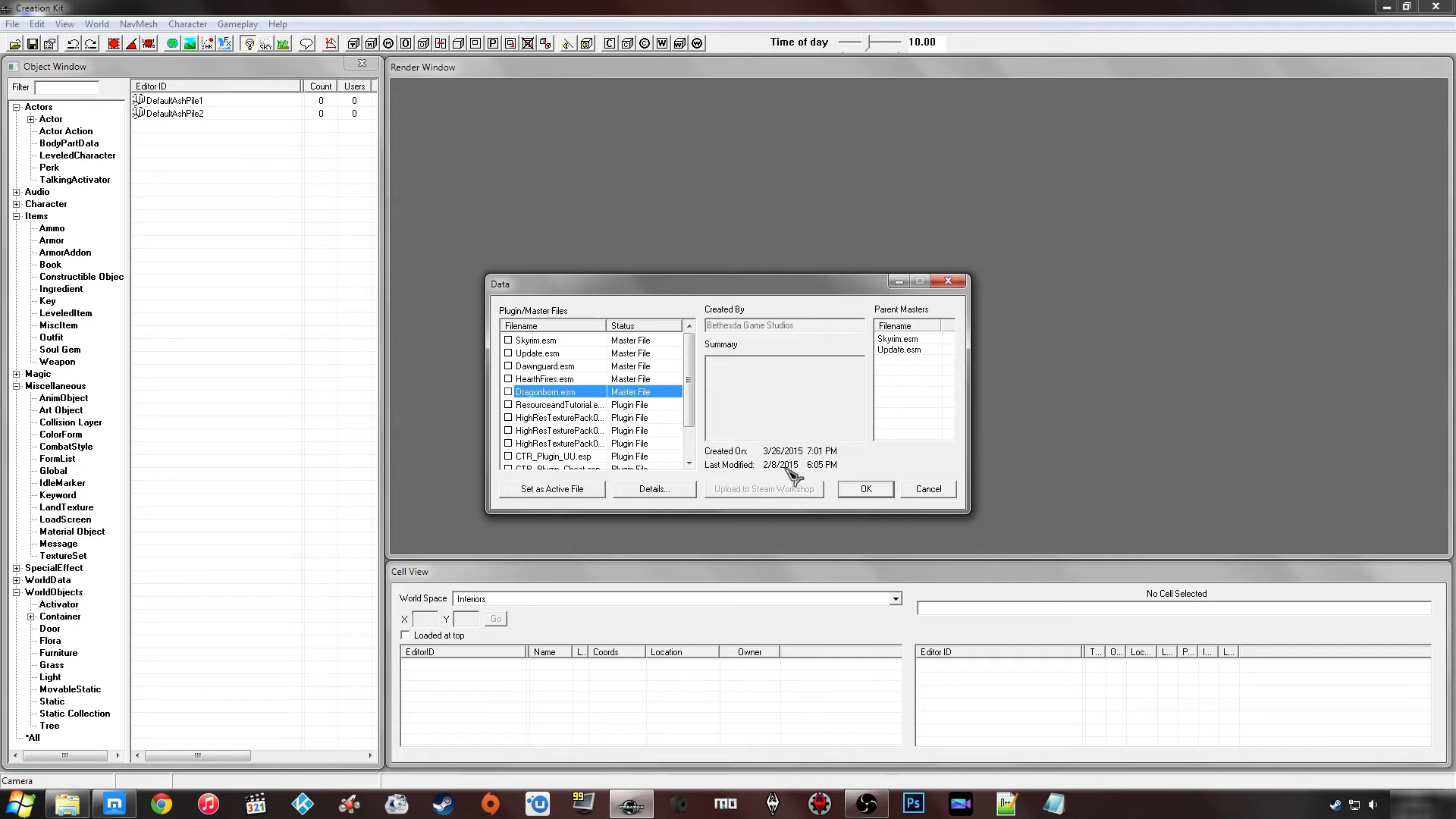
left_click(544, 379)
left_click(547, 367)
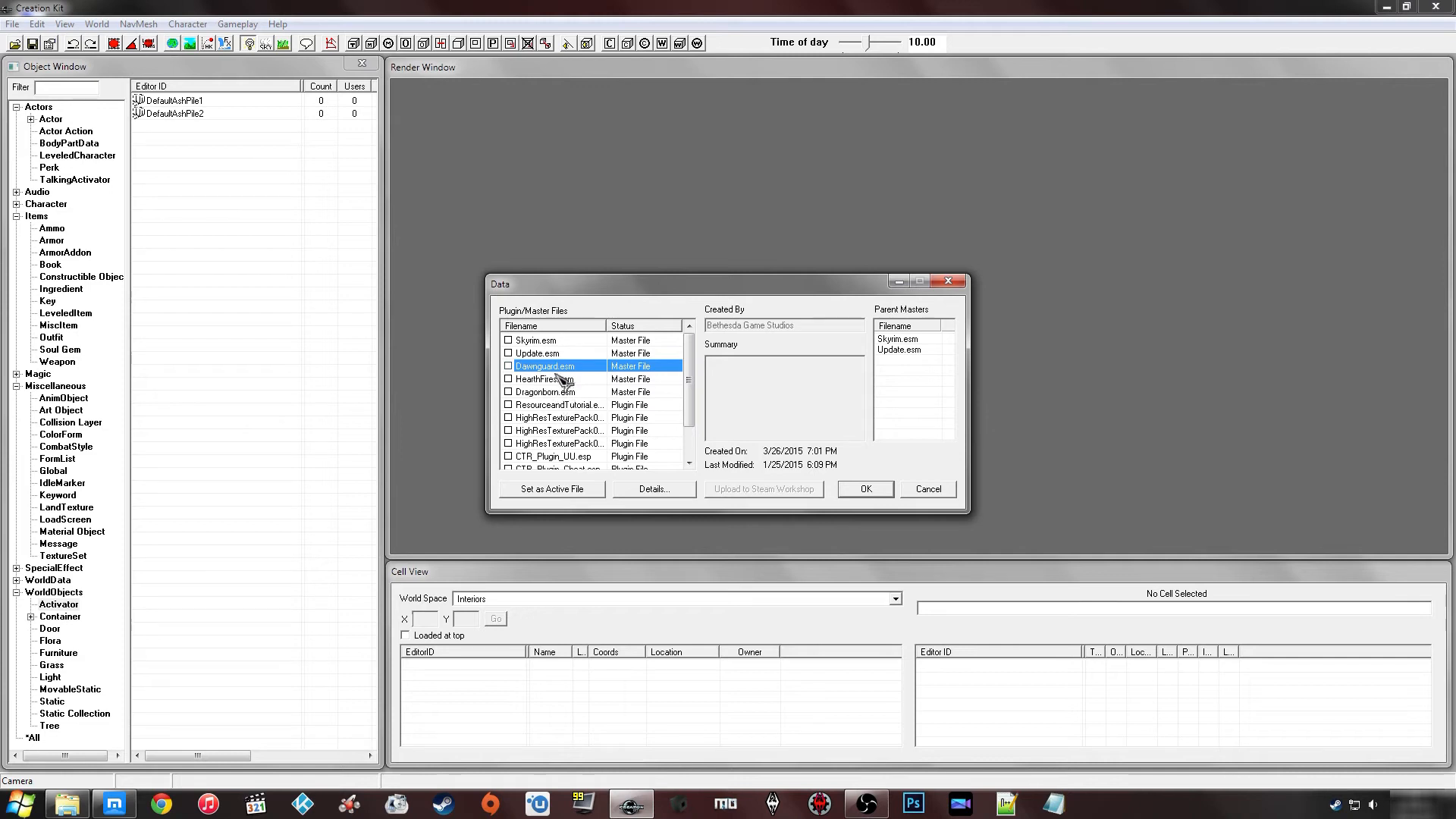
left_click(549, 391)
left_click(554, 368)
left_click(565, 391)
left_click(564, 364)
left_click(560, 380)
left_click(557, 391)
left_click(558, 368)
left_click(554, 382)
left_click(560, 392)
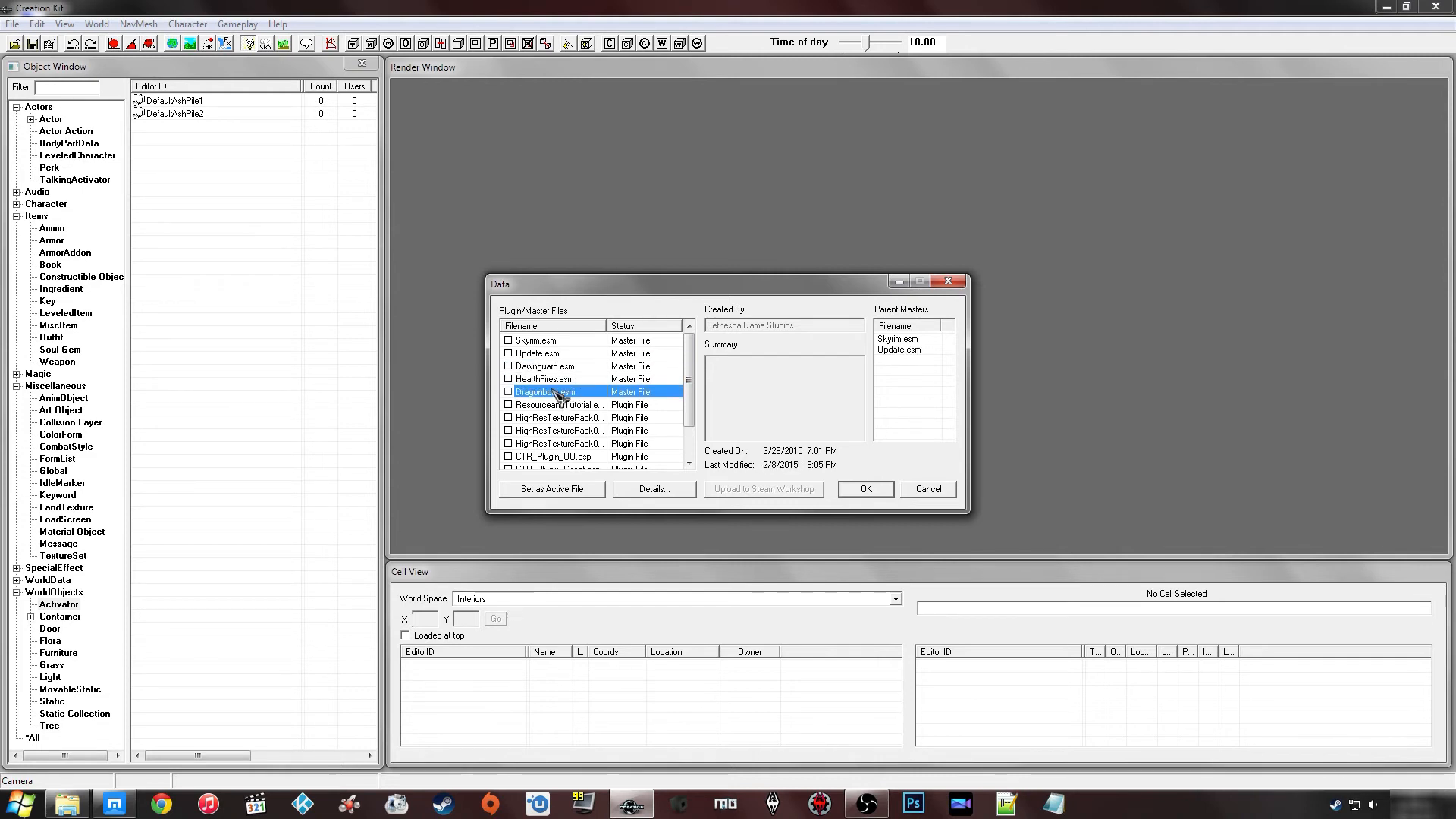
left_click(558, 367)
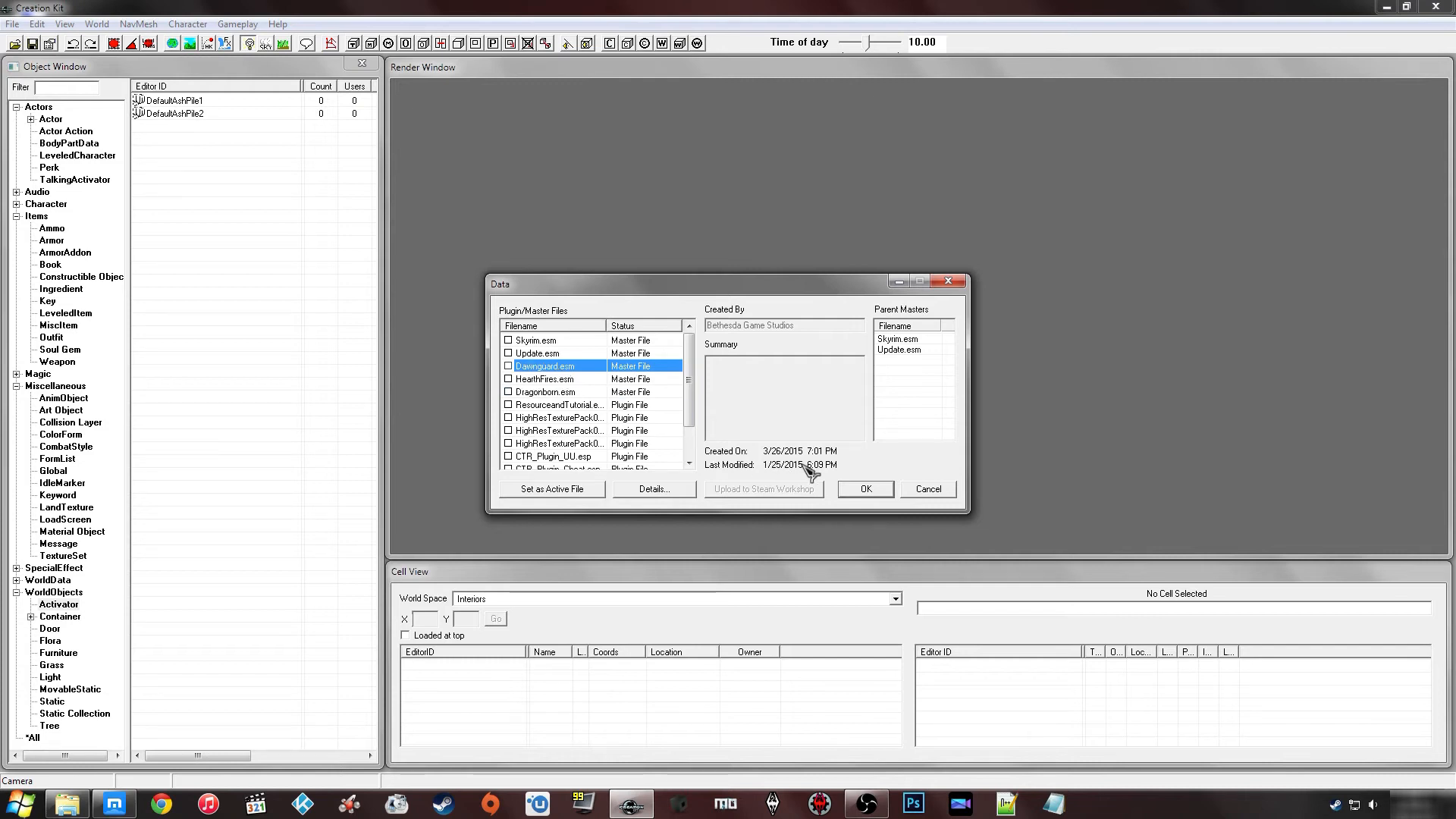
Step: View the Smart Timestamp download page in the browser, cancelling the Data dialog, and close the browser again
left_click(113, 805)
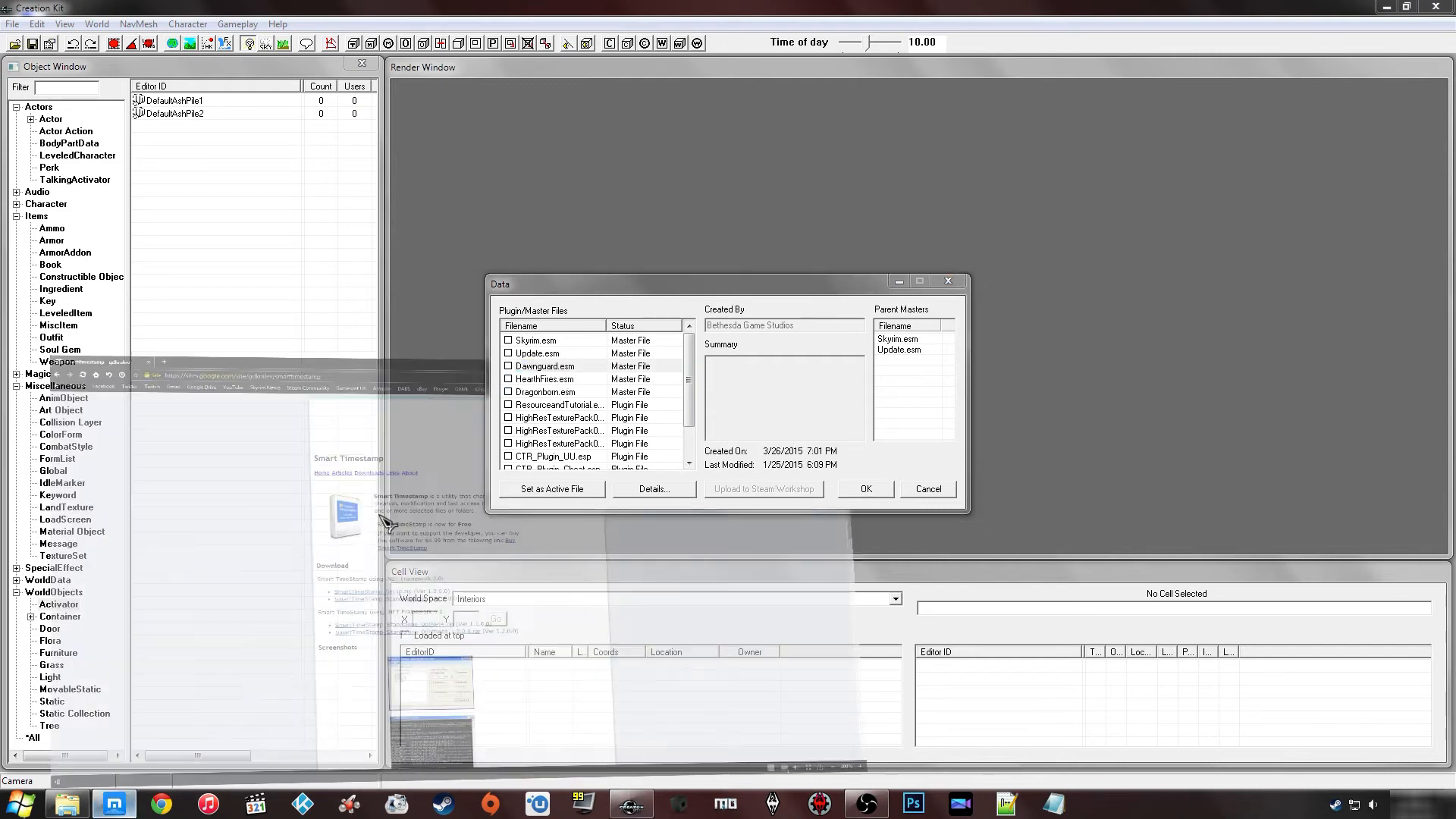
left_click(920, 490)
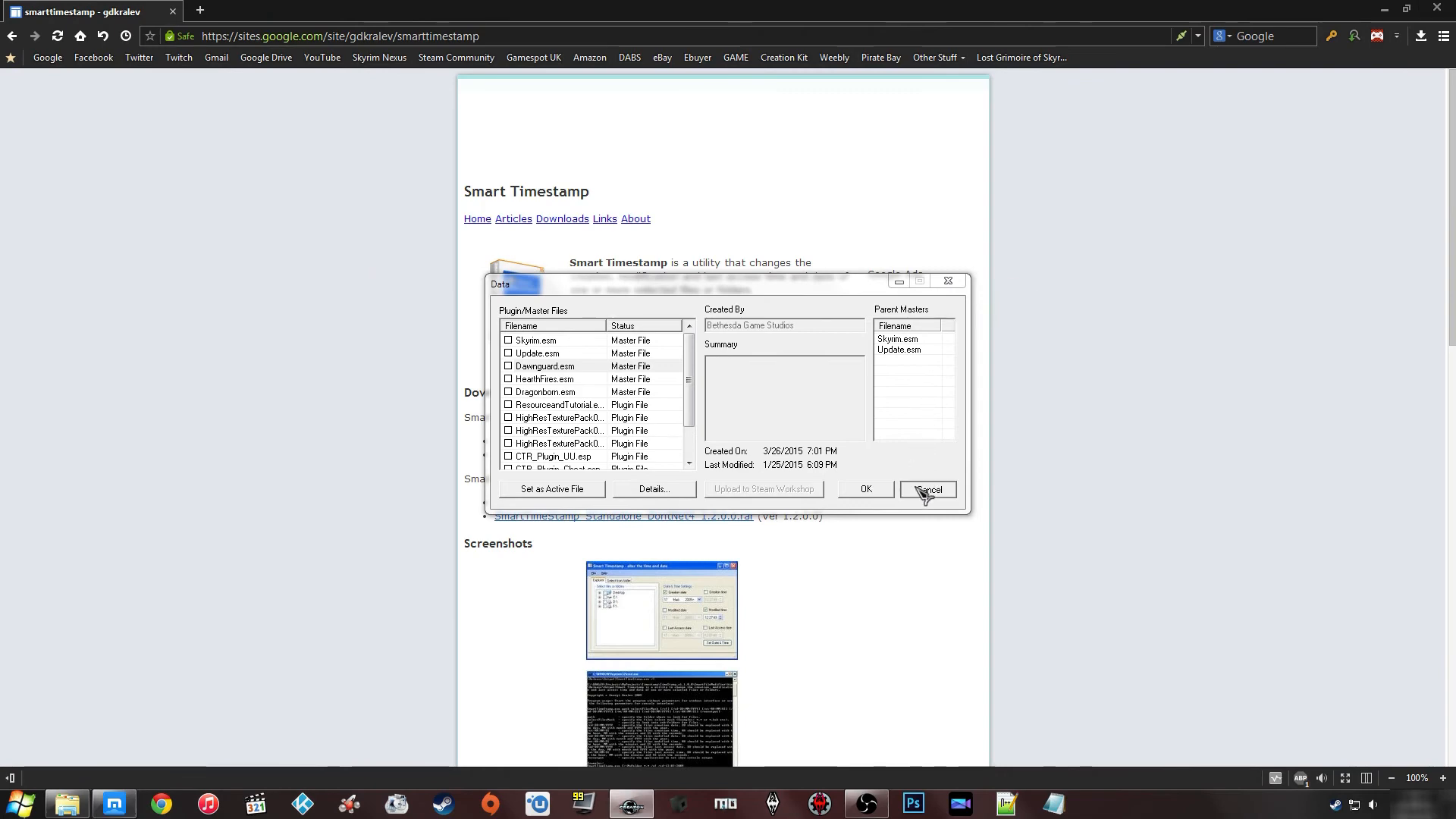
left_click(113, 802)
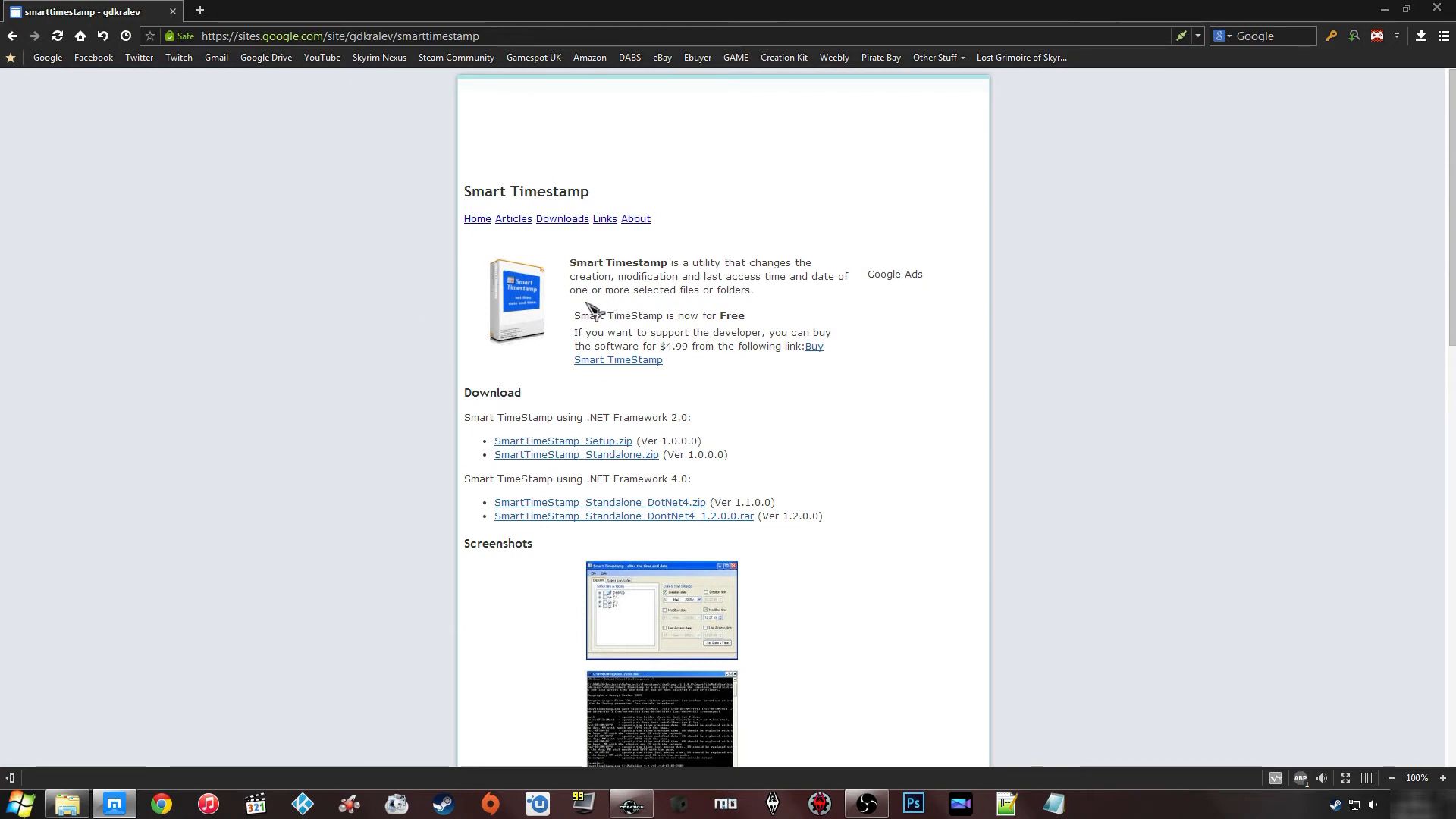
left_click(1436, 9)
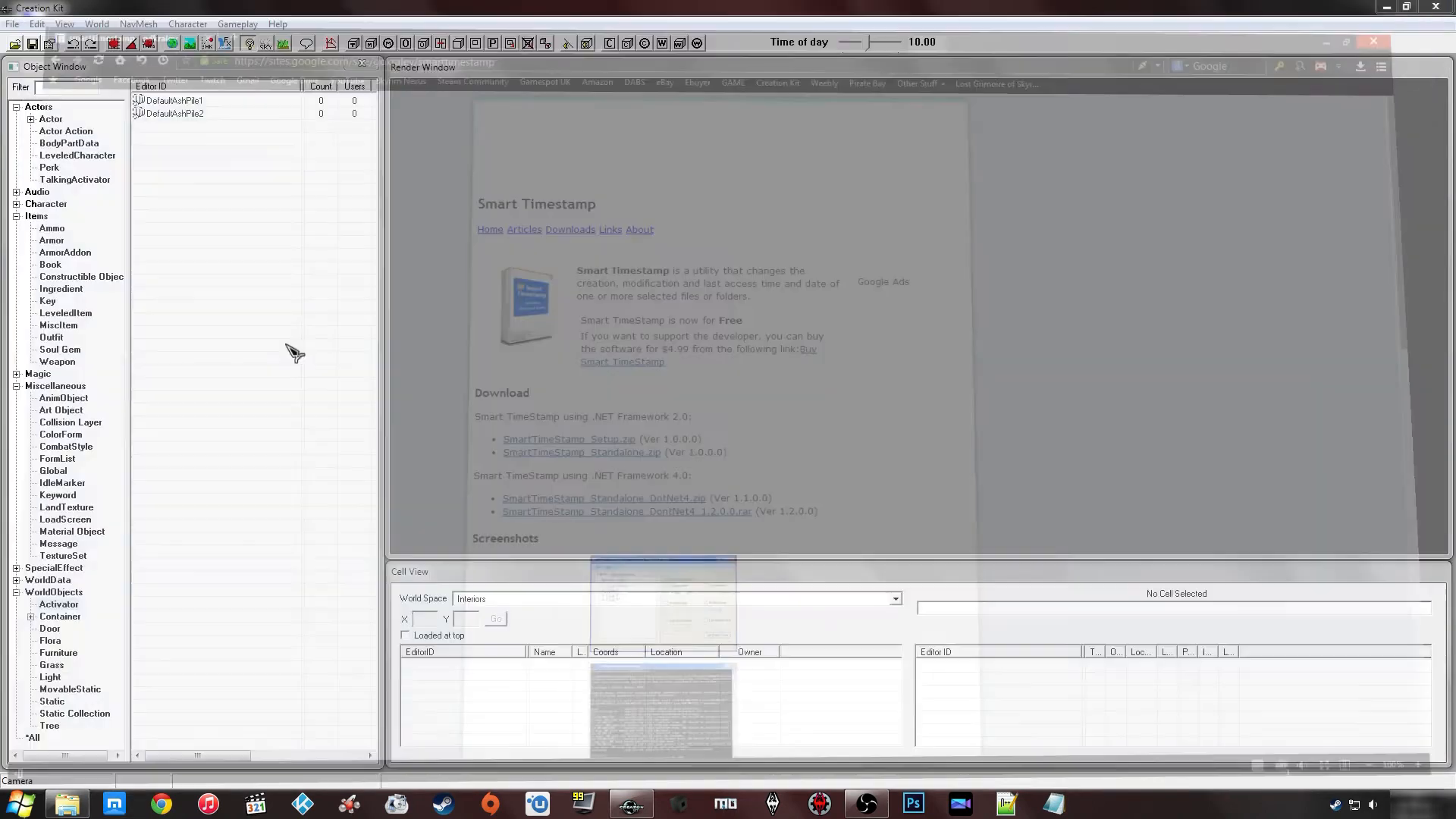
Step: Search the computer's programs for "time", launch Smart Timestamp and reposition its window
key("super")
type("time")
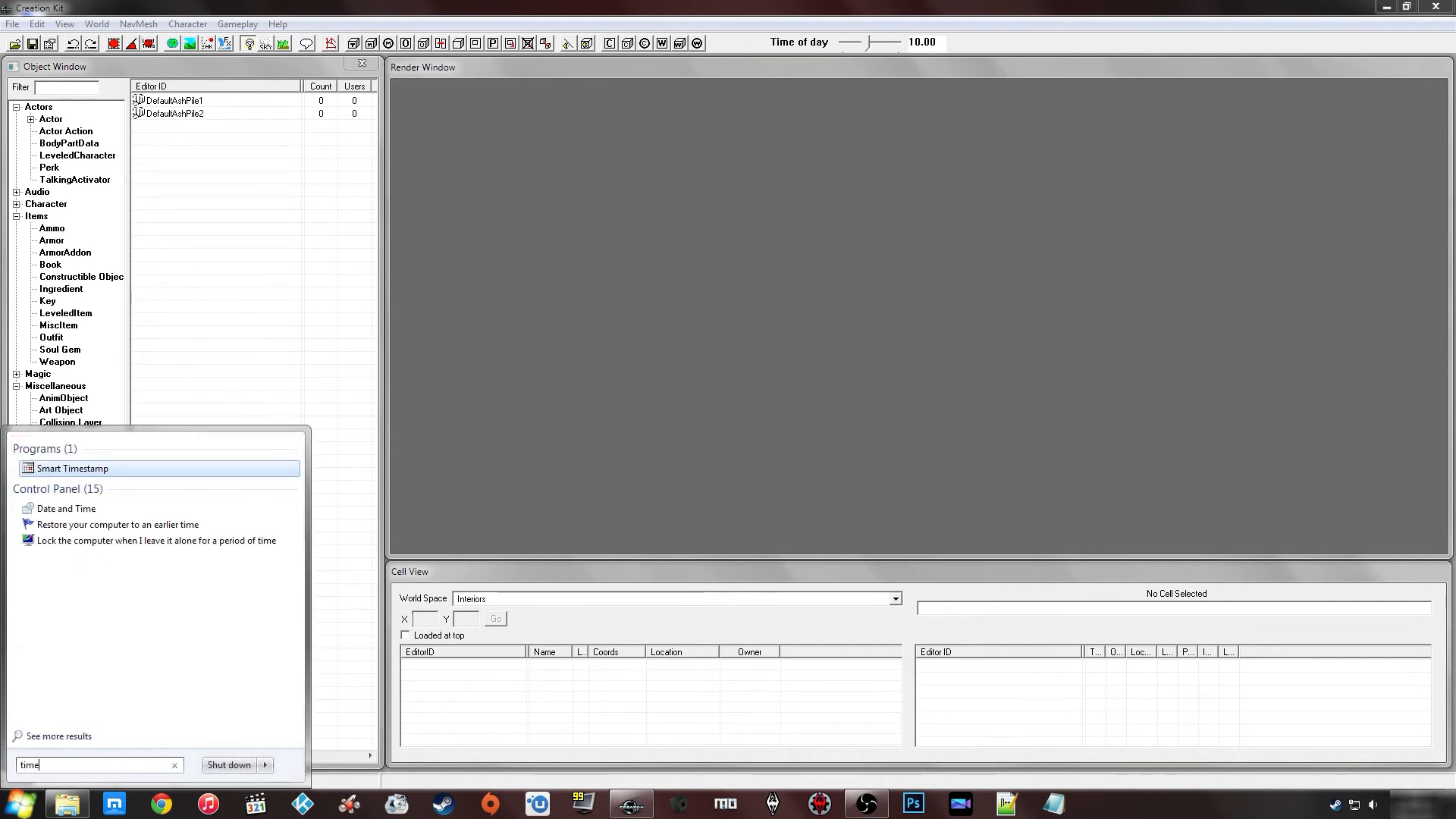
left_click(91, 469)
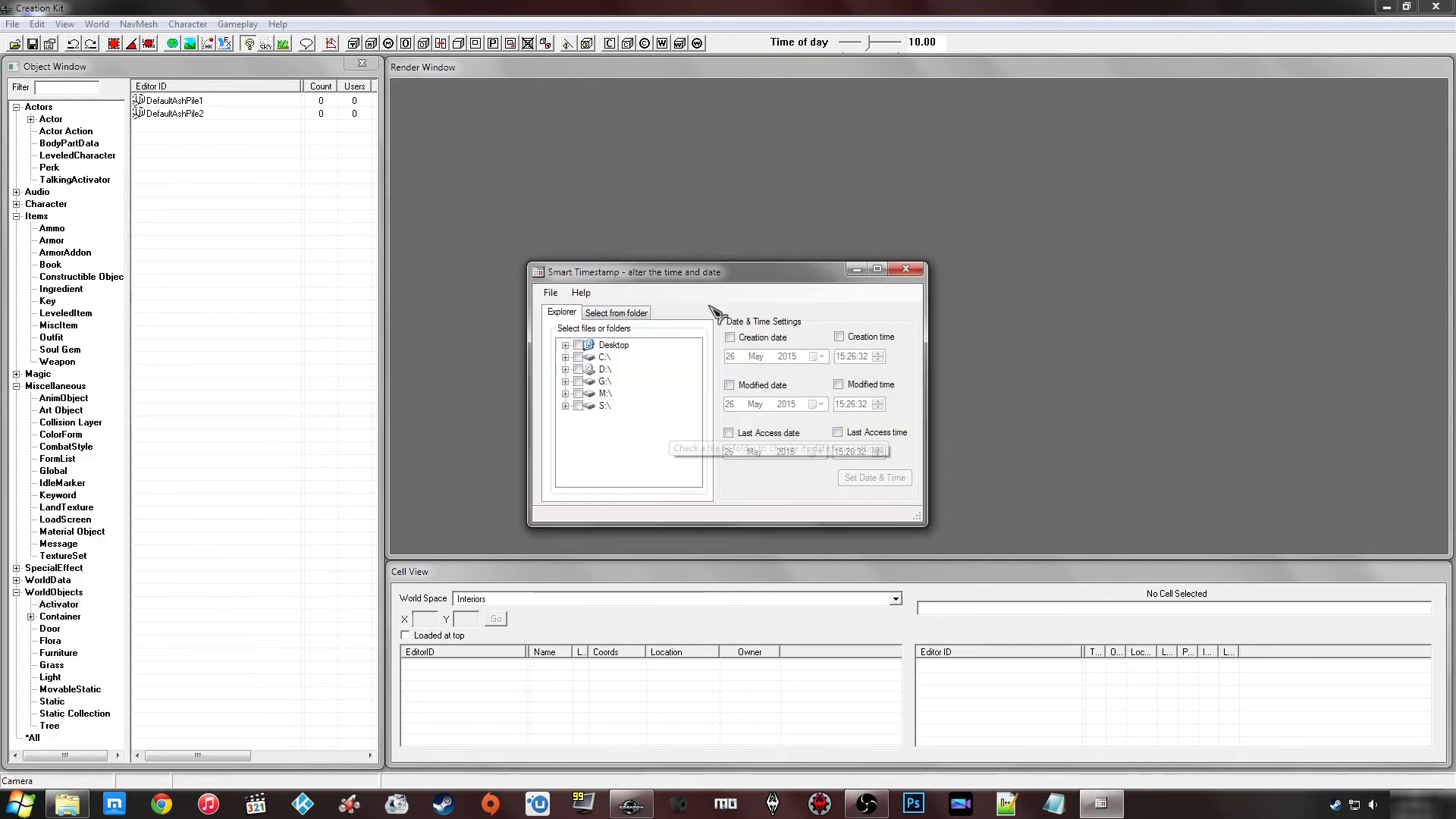
left_click_drag(730, 275, 668, 307)
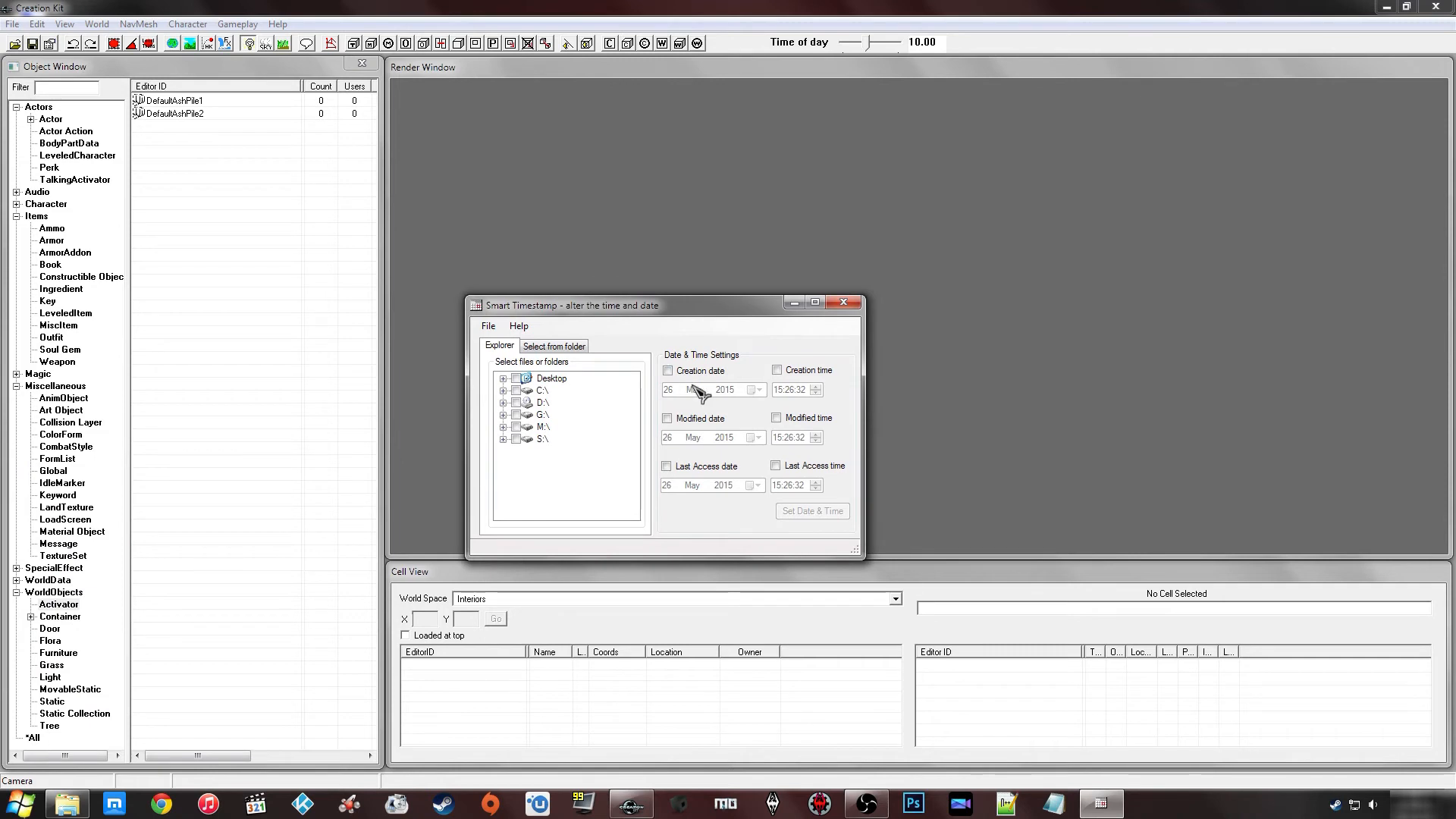
Step: Expand the folder tree through C:\, Program Files (x86), Steam, steamapps, common and Skyrim to the Data folder, widening the window
left_click(503, 390)
scroll(640, 444, "down", 3)
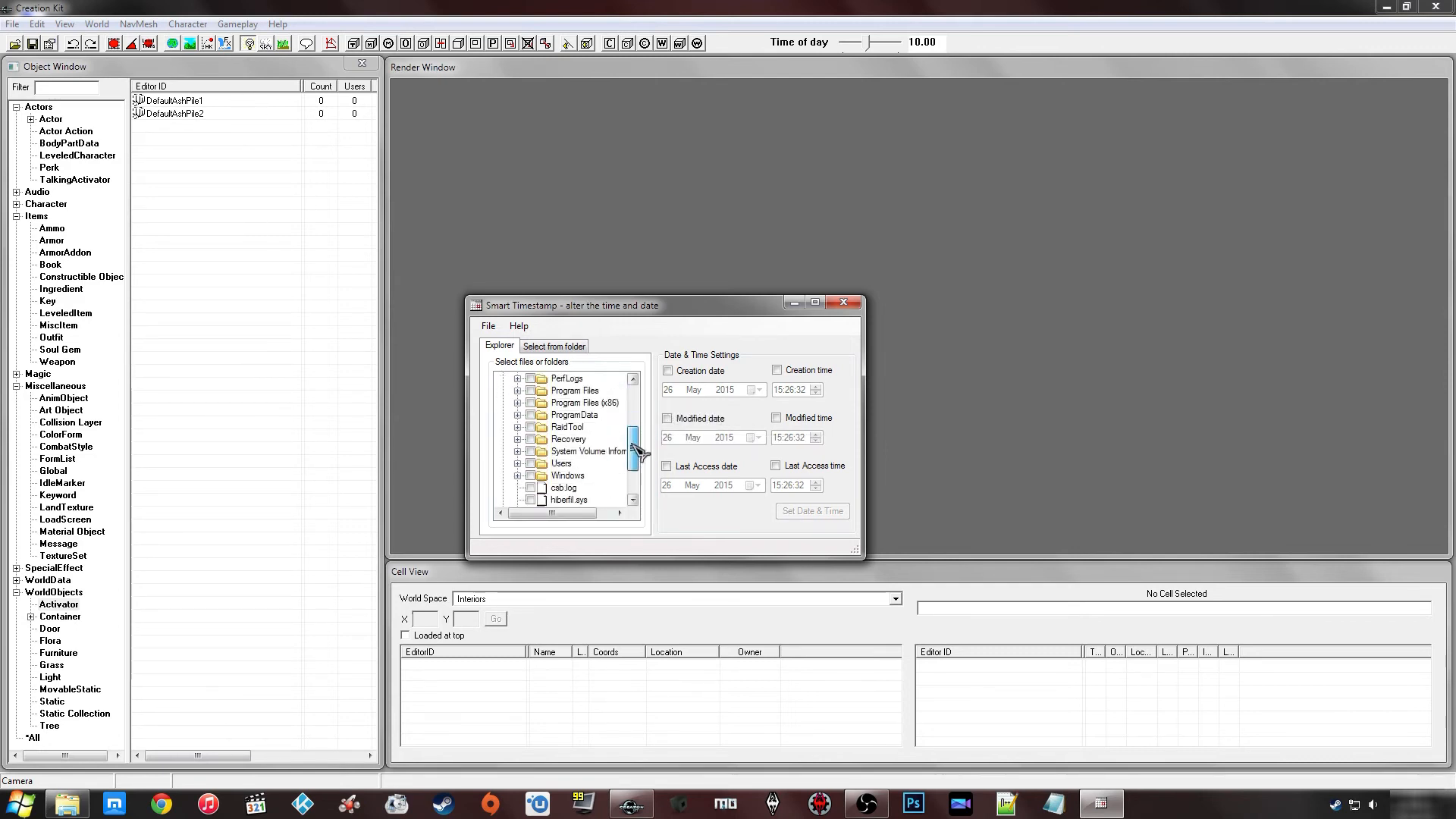
scroll(599, 433, "down", 1)
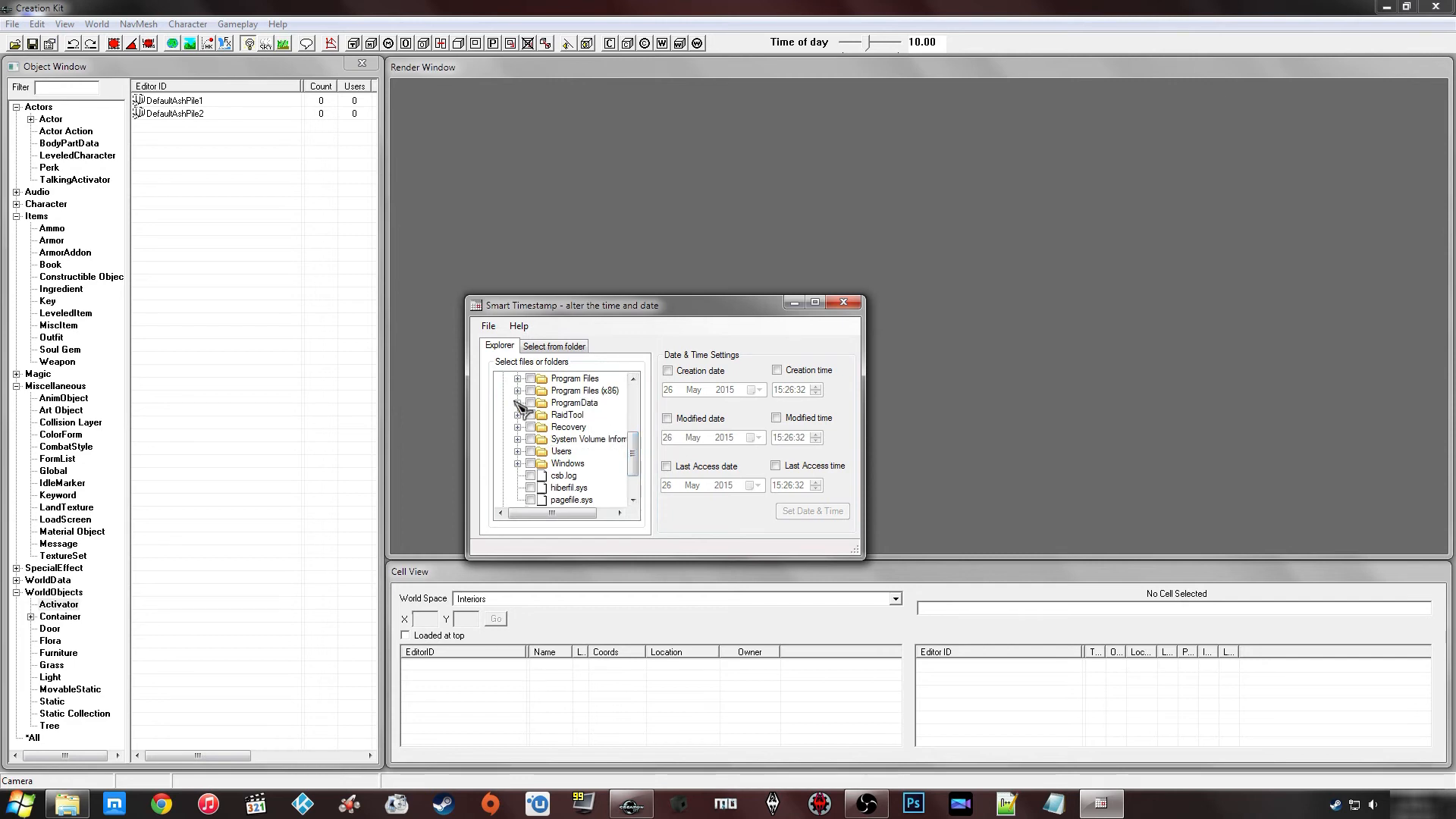
left_click(517, 390)
scroll(626, 429, "down", 12)
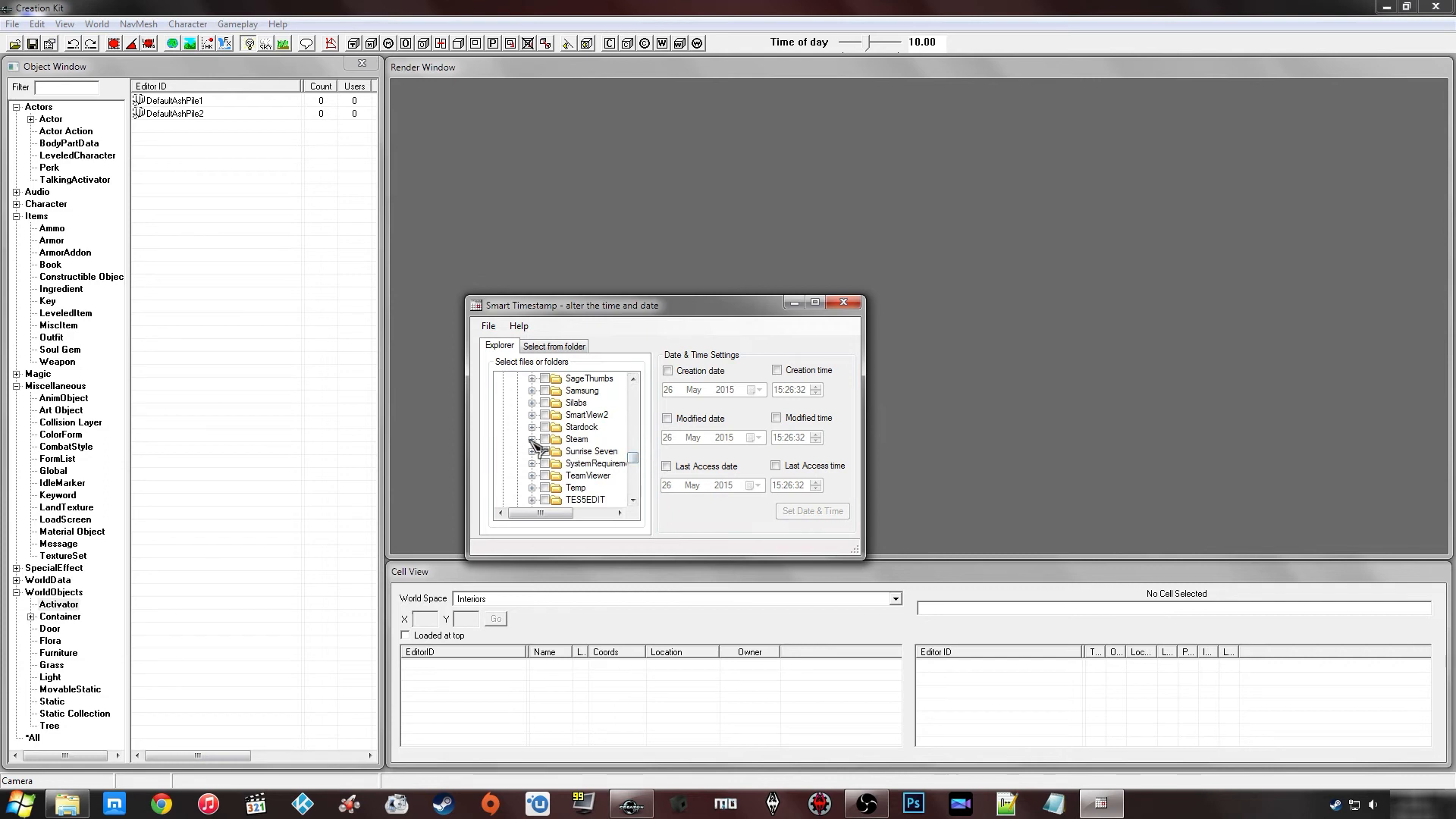
left_click(531, 451)
scroll(599, 447, "down", 5)
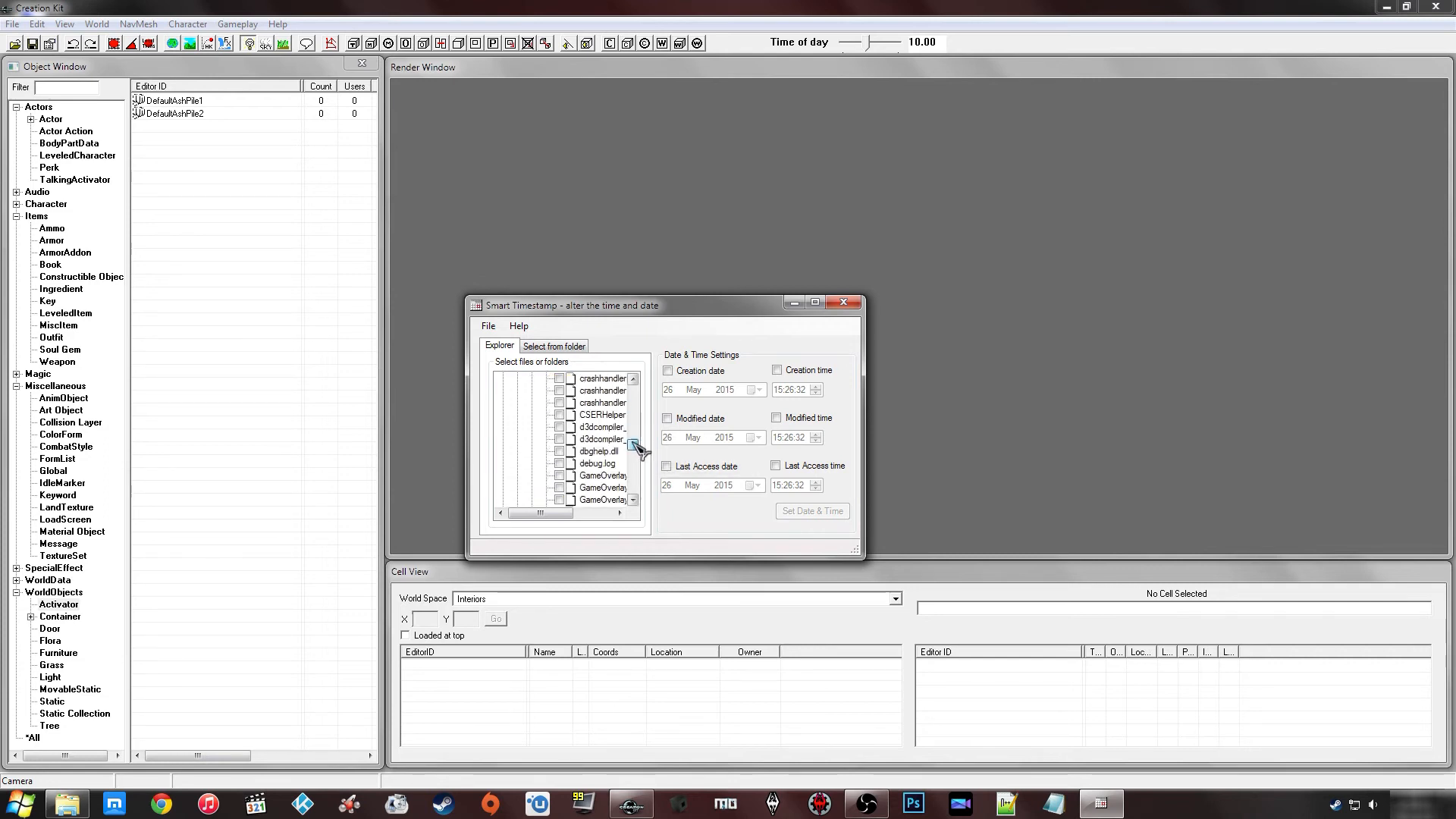
left_click(546, 451)
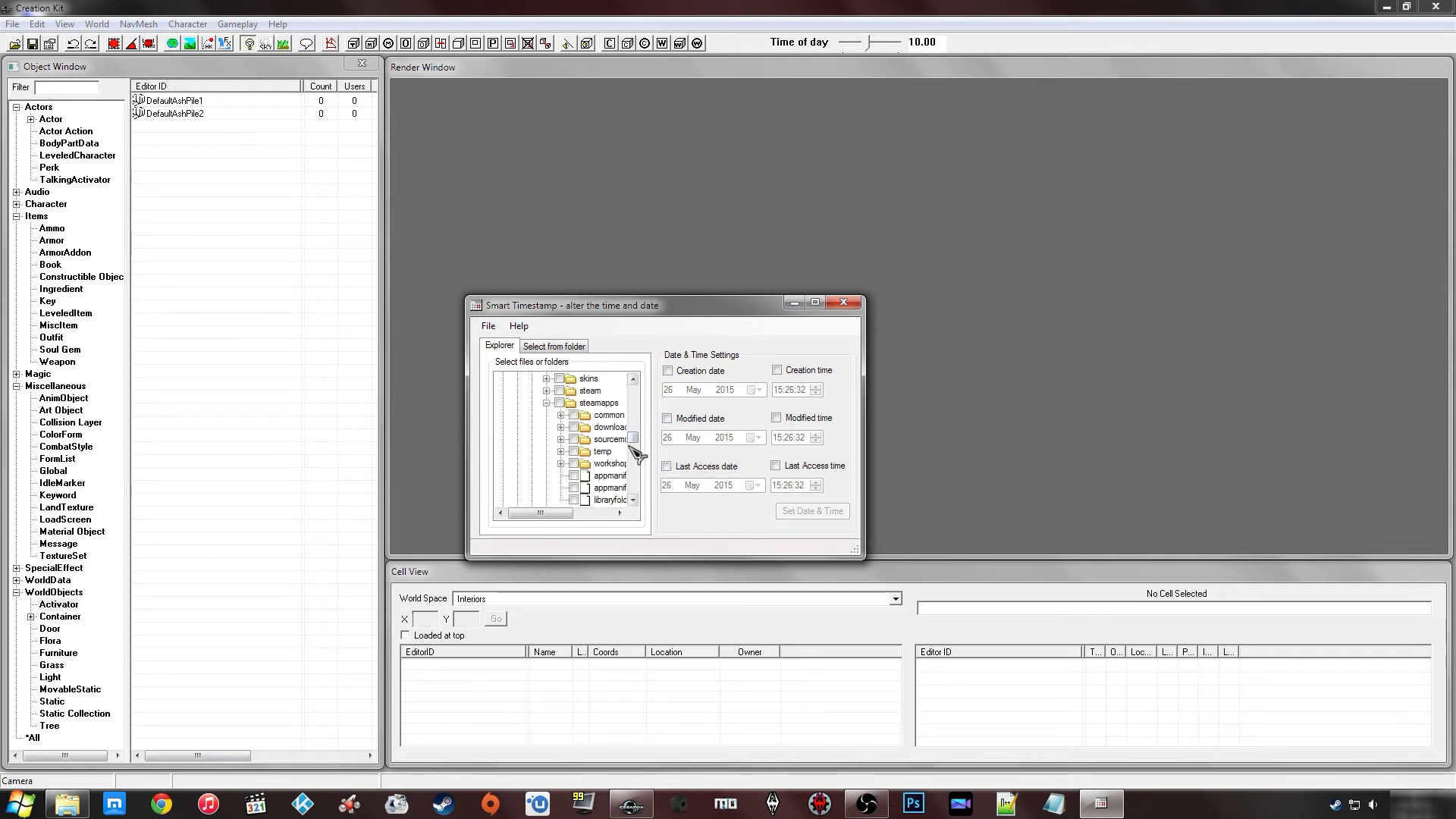
left_click(561, 415)
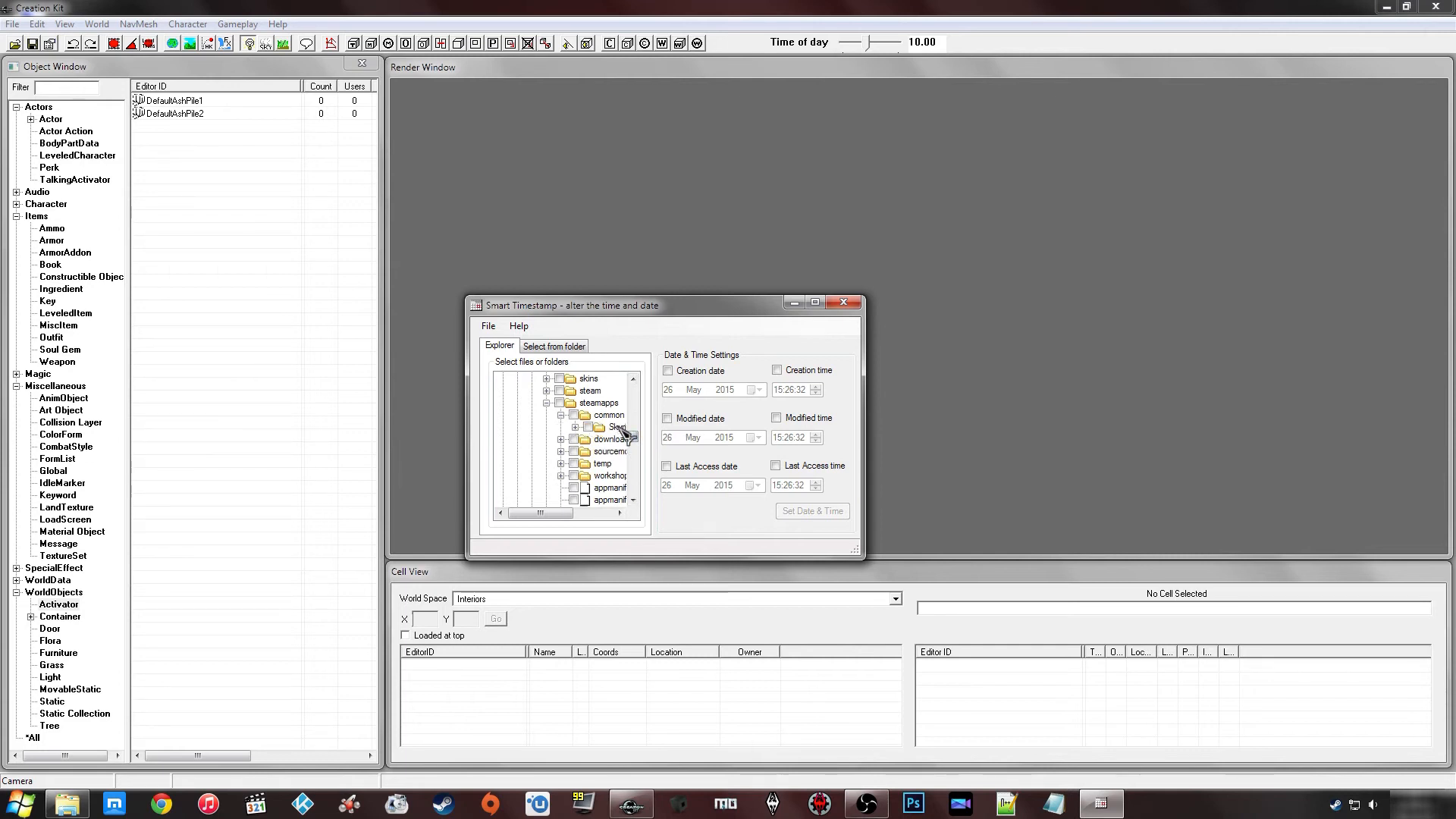
left_click(576, 427)
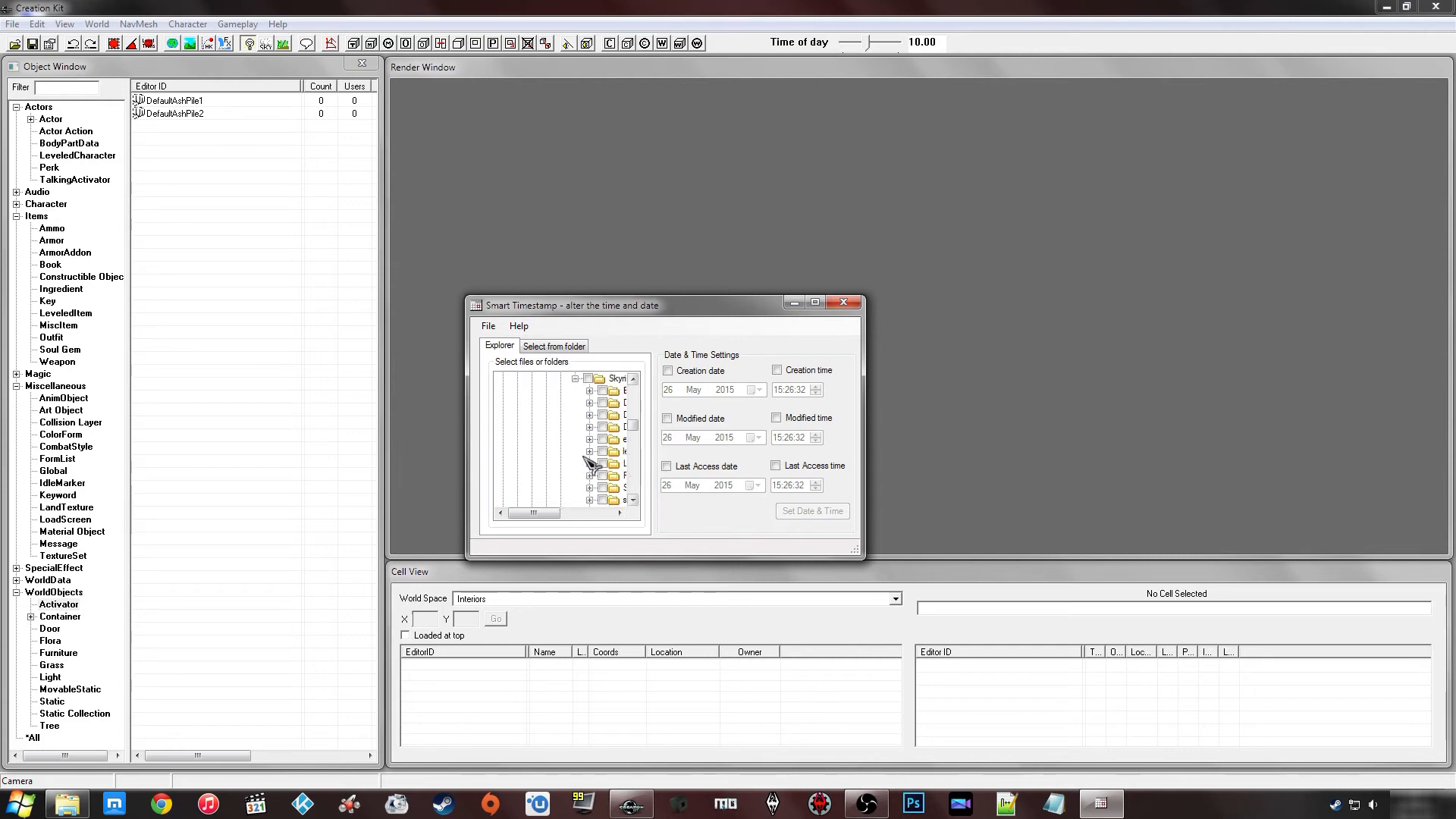
left_click_drag(468, 439, 245, 439)
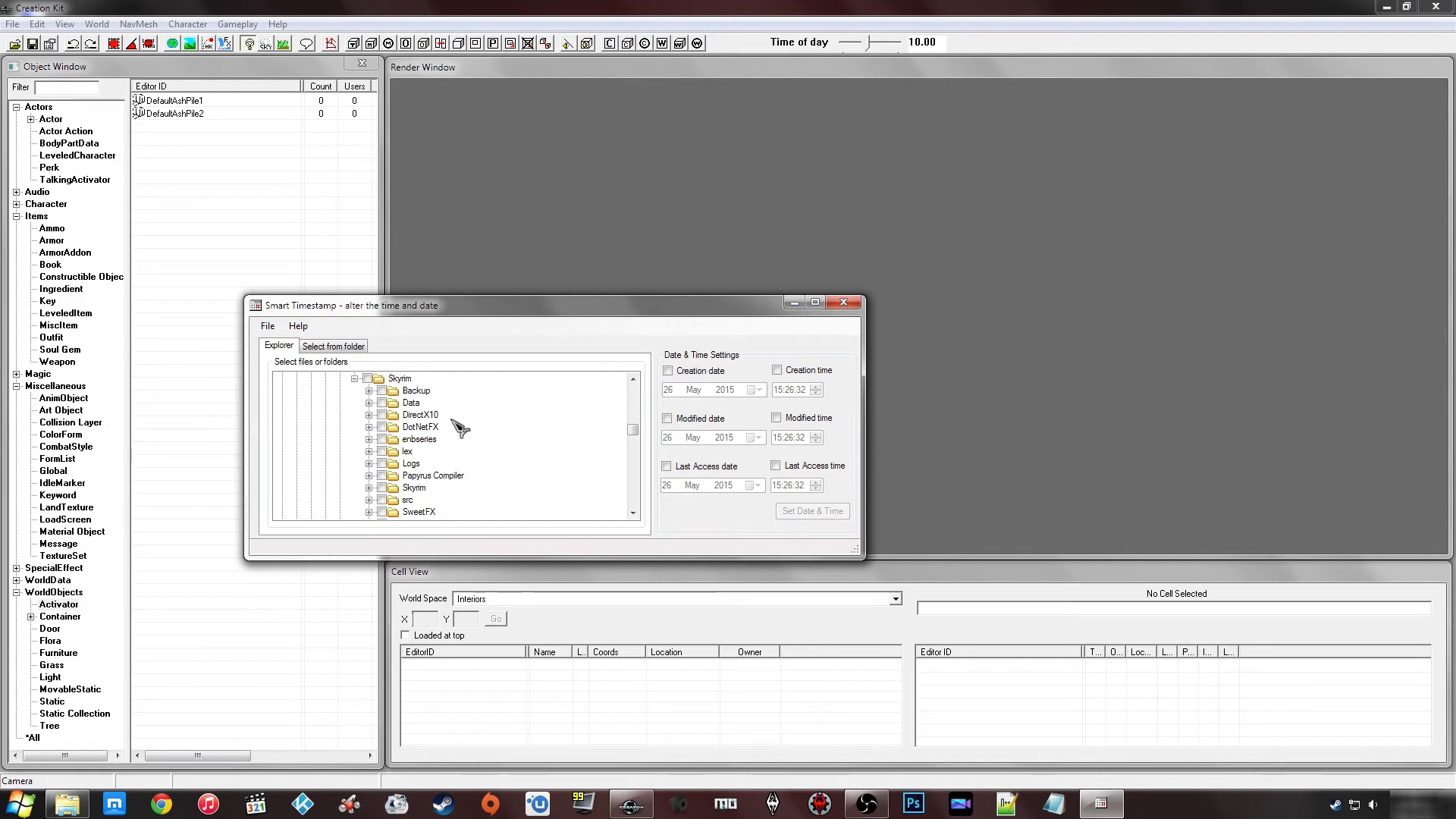
left_click(379, 404)
left_click(369, 402)
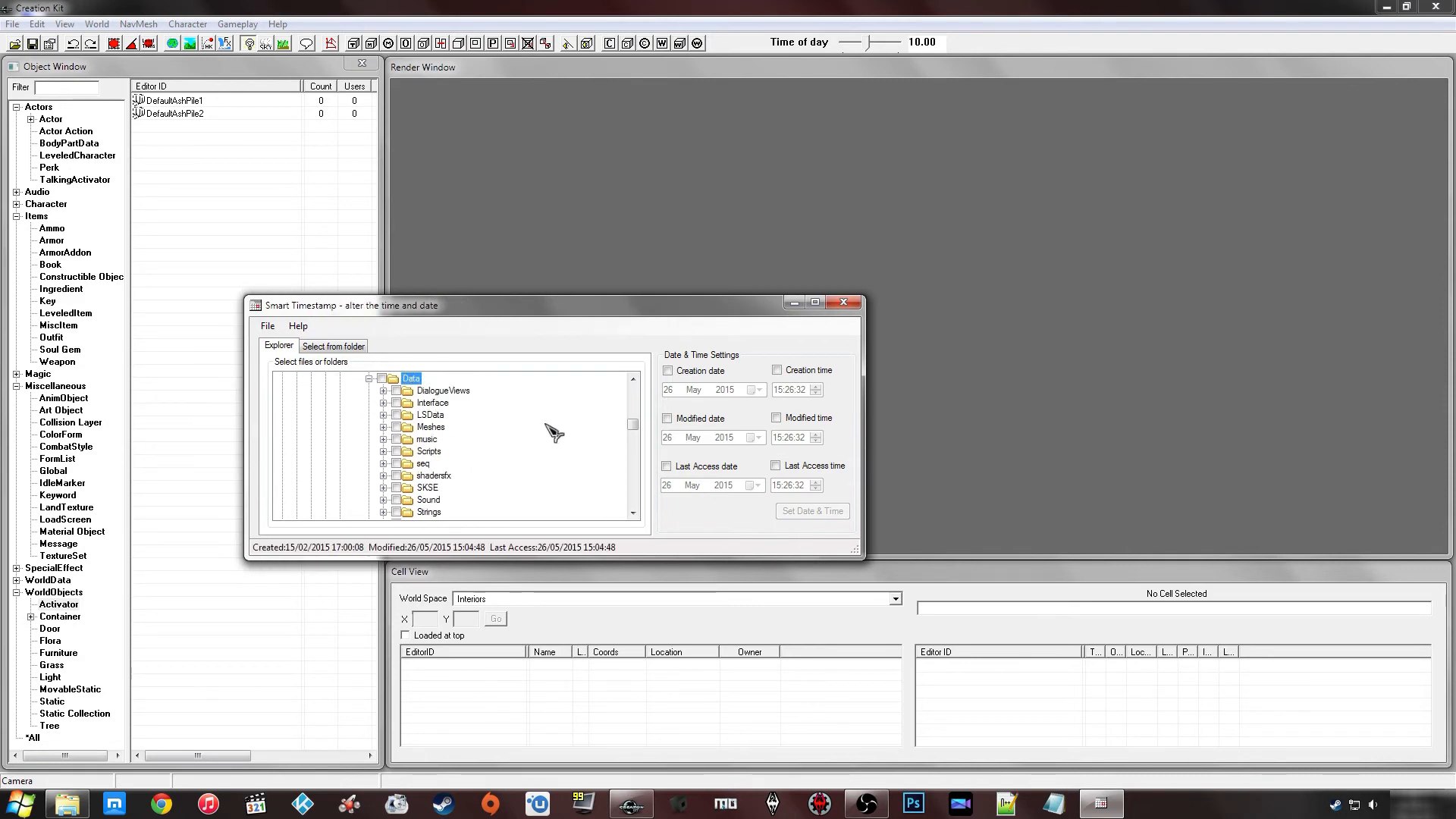
Step: Find Dawnguard.esm among the files in the Data folder and highlight it to view its timestamps
left_click(632, 512)
left_click(633, 511)
left_click(633, 512)
left_click(632, 512)
left_click(633, 512)
left_click(632, 512)
left_click(632, 511)
left_click(633, 512)
left_click(633, 511)
left_click(633, 512)
left_click(632, 512)
left_click(444, 427)
left_click(451, 391)
left_click(455, 404)
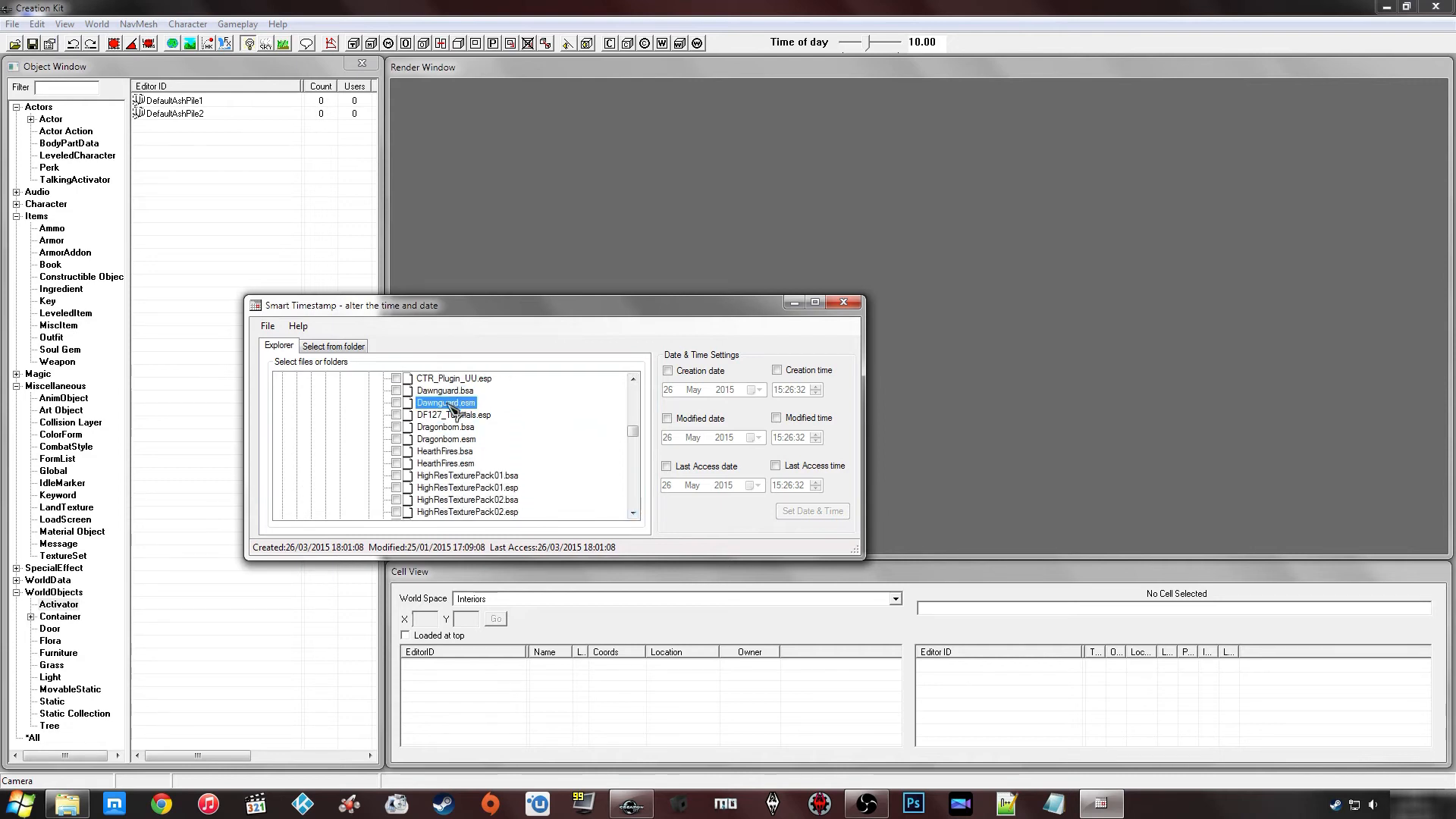
Step: Mark Dawnguard.esm, enable the modified date and set it to 19 May 2015, and unmark the file
left_click(395, 403)
left_click(667, 418)
left_click(754, 438)
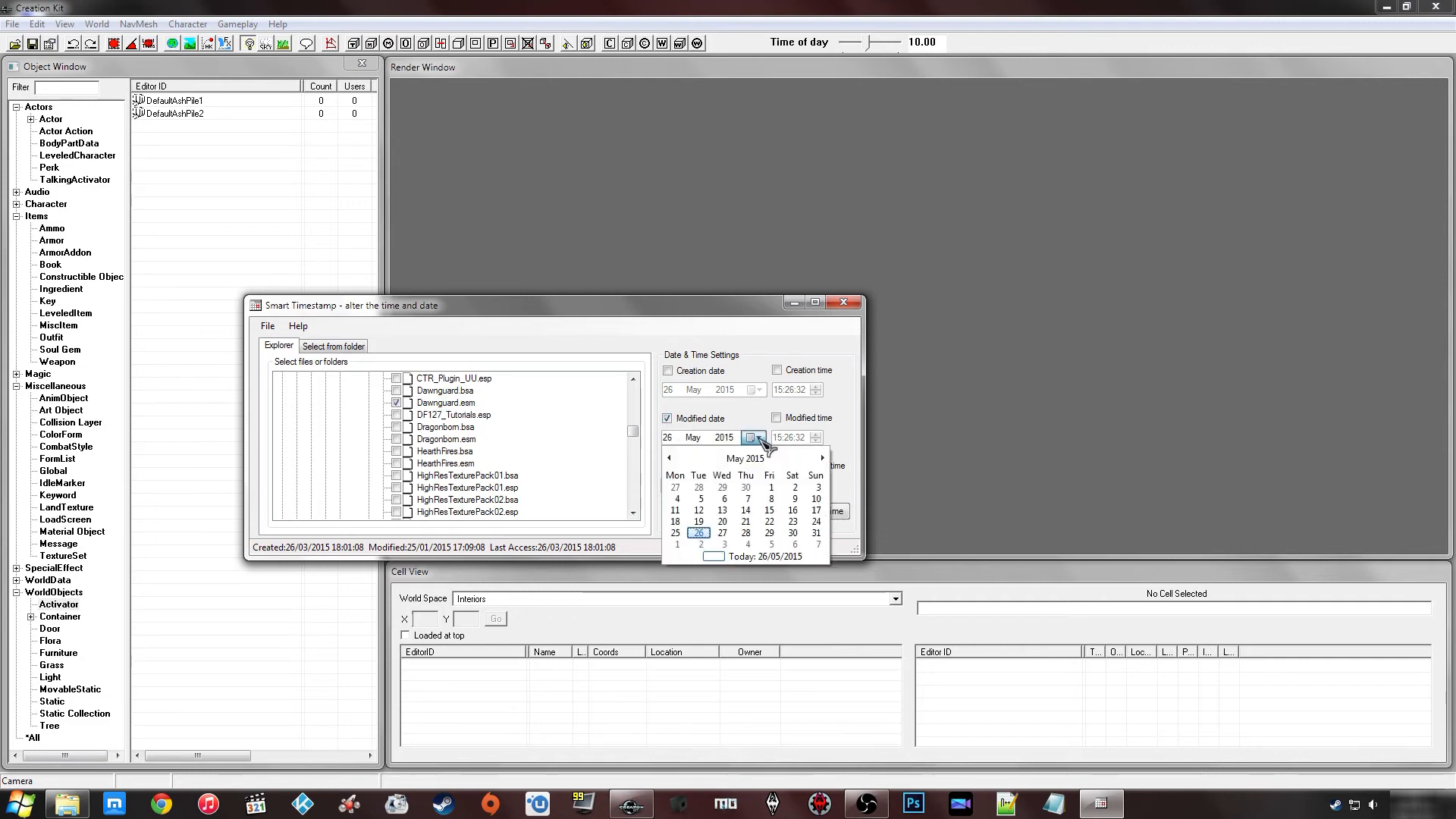
left_click(698, 522)
left_click(802, 513)
left_click(425, 403)
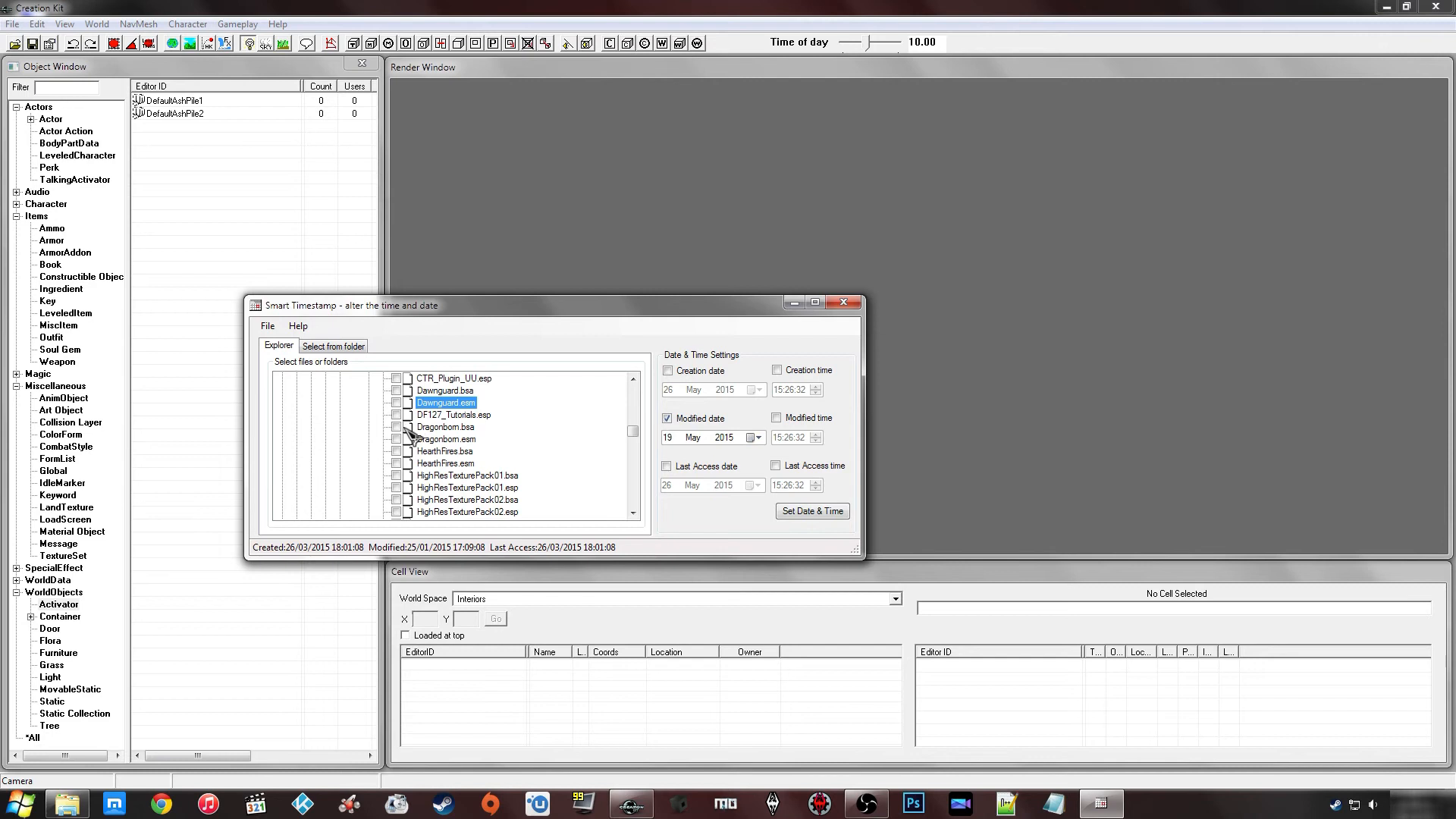
Step: Check the HearthFires.esm entry and view the timestamps of Dragonborn.esm
left_click(398, 462)
left_click(445, 439)
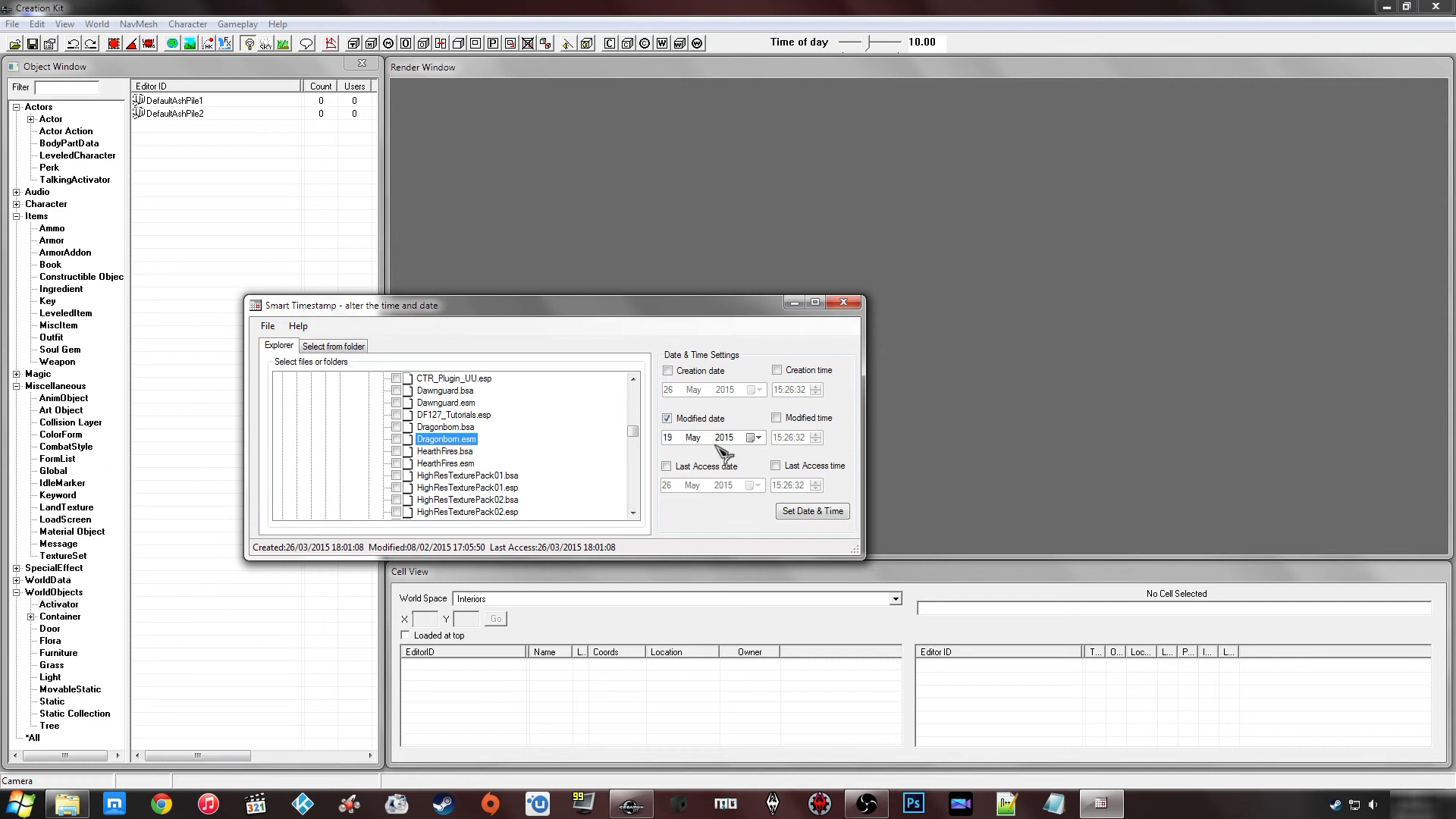
Step: Turn off the modified date setting and close Smart Timestamp
left_click(665, 420)
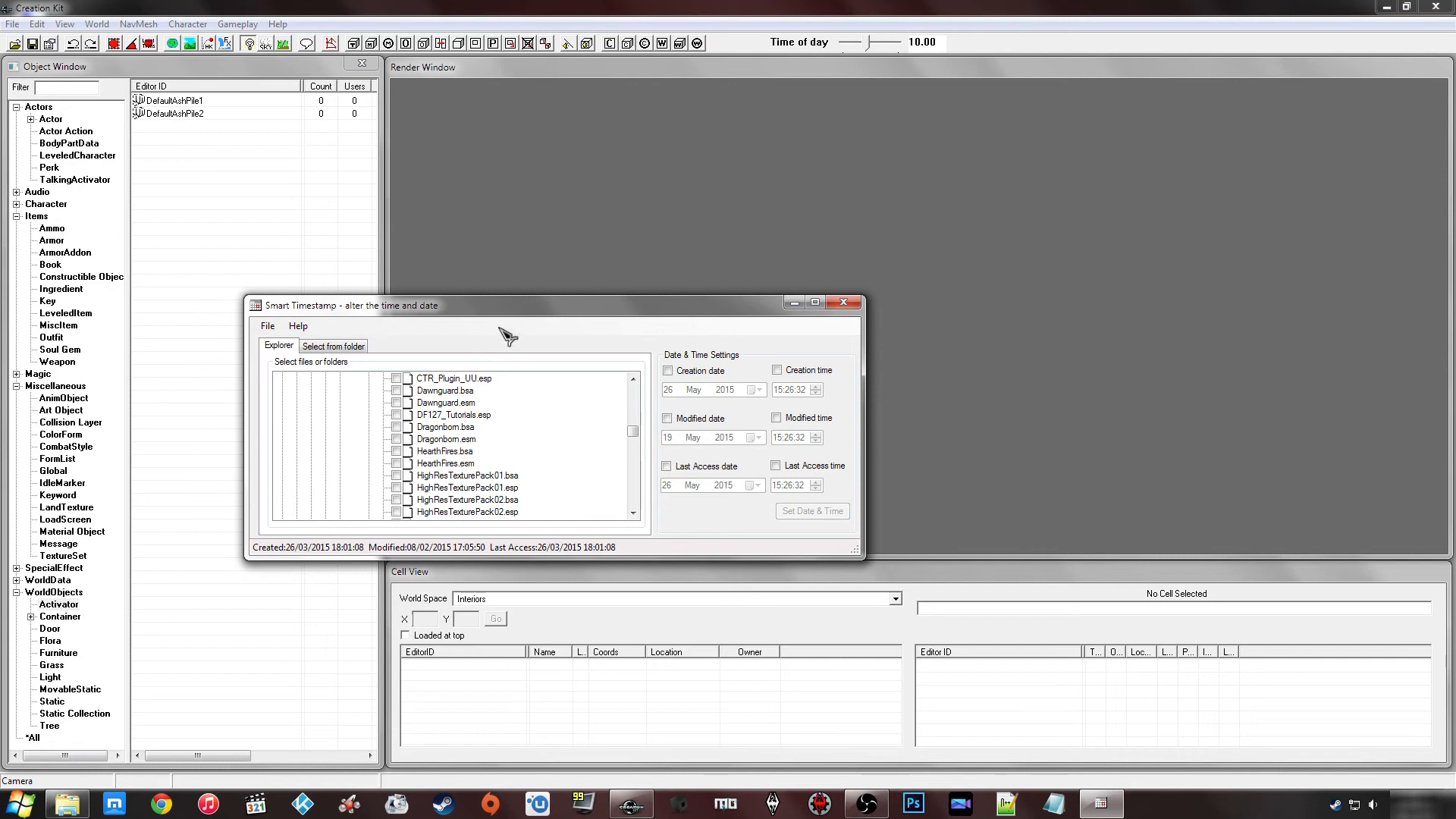
left_click(844, 303)
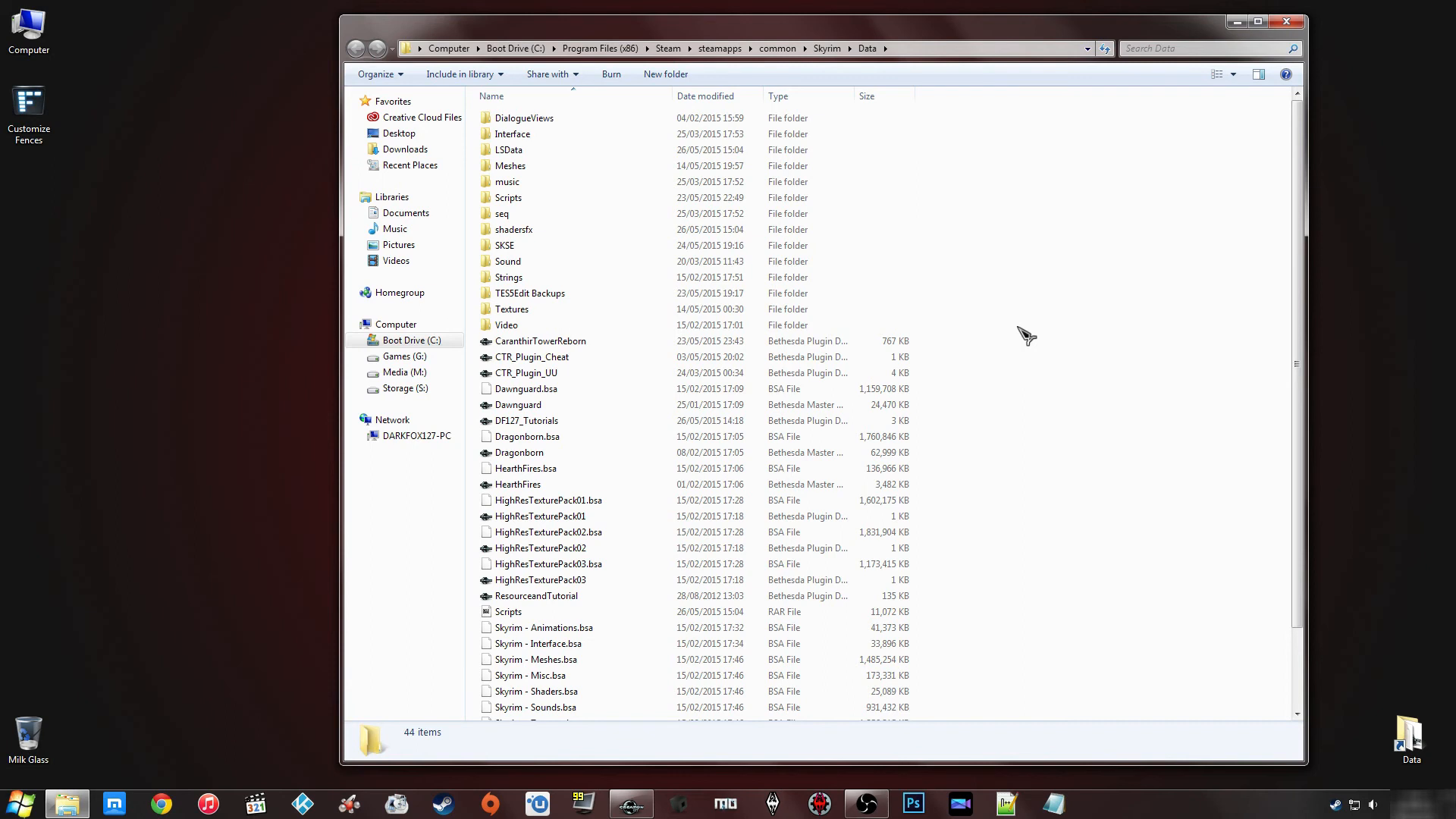
Step: In File Explorer, open the Source folder inside Data's Scripts folder and examine its DLC subfolders and loose PSC script files
mouse_move(546, 201)
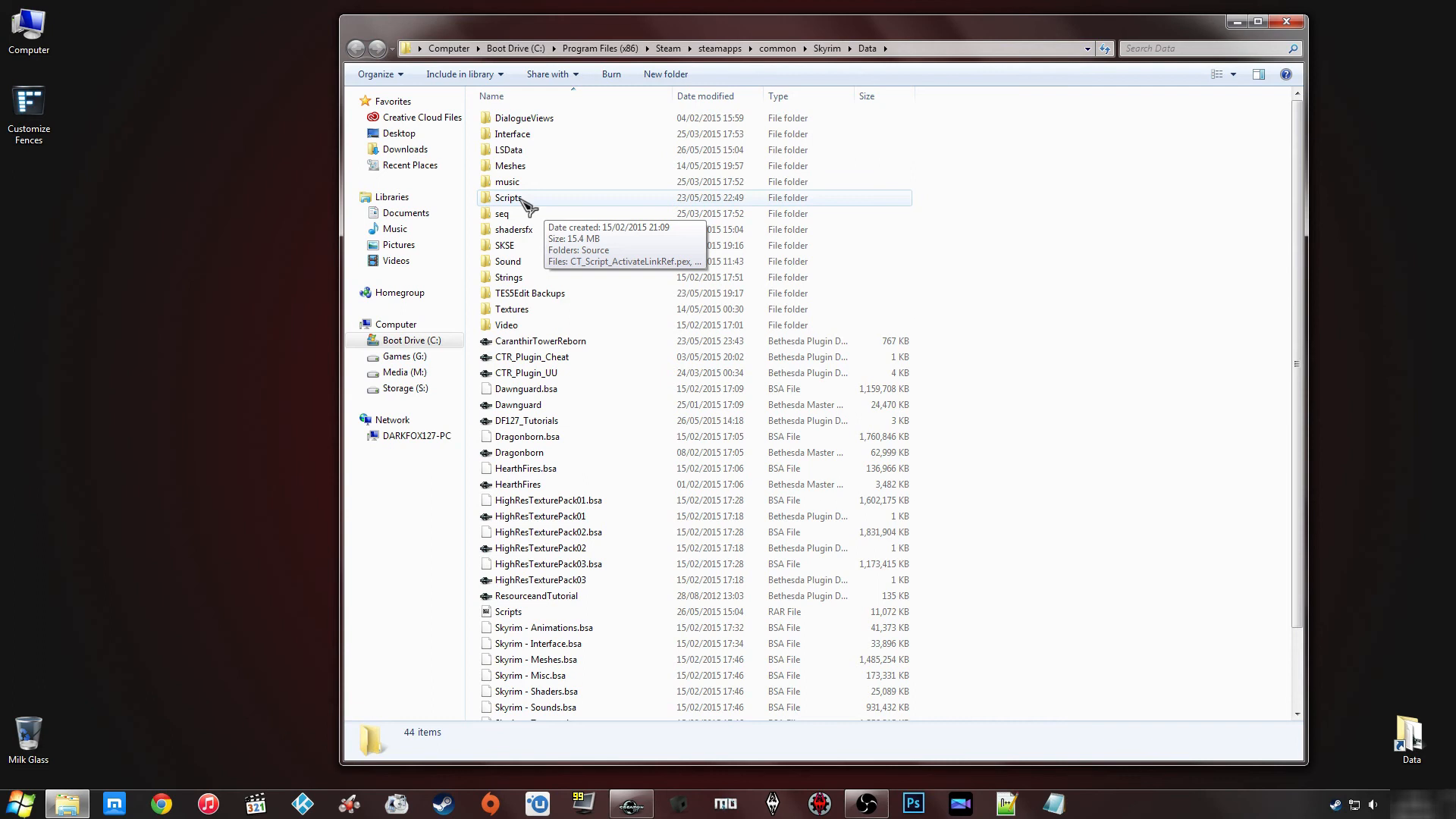
double_click(524, 200)
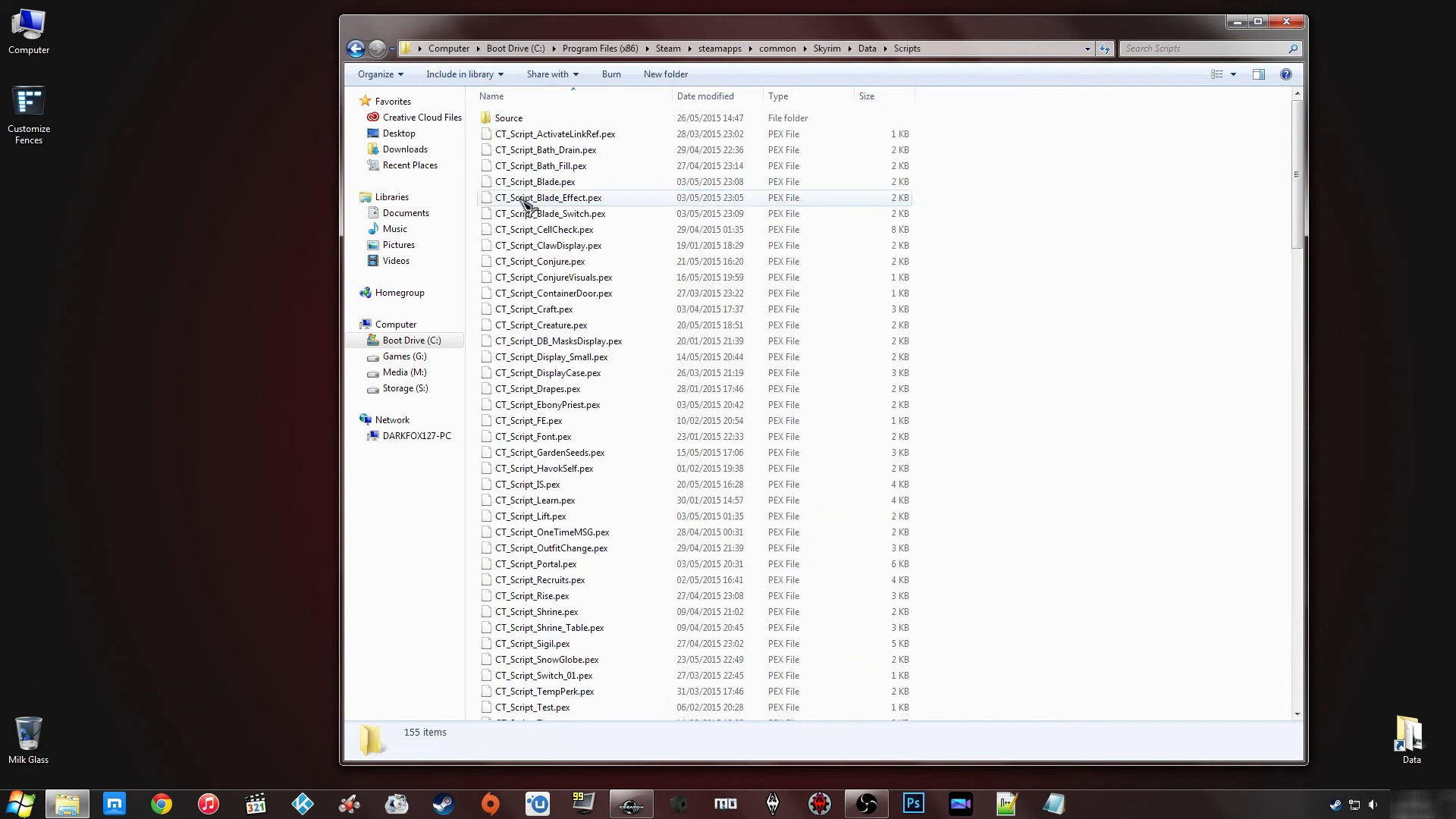
double_click(531, 118)
left_click(747, 186)
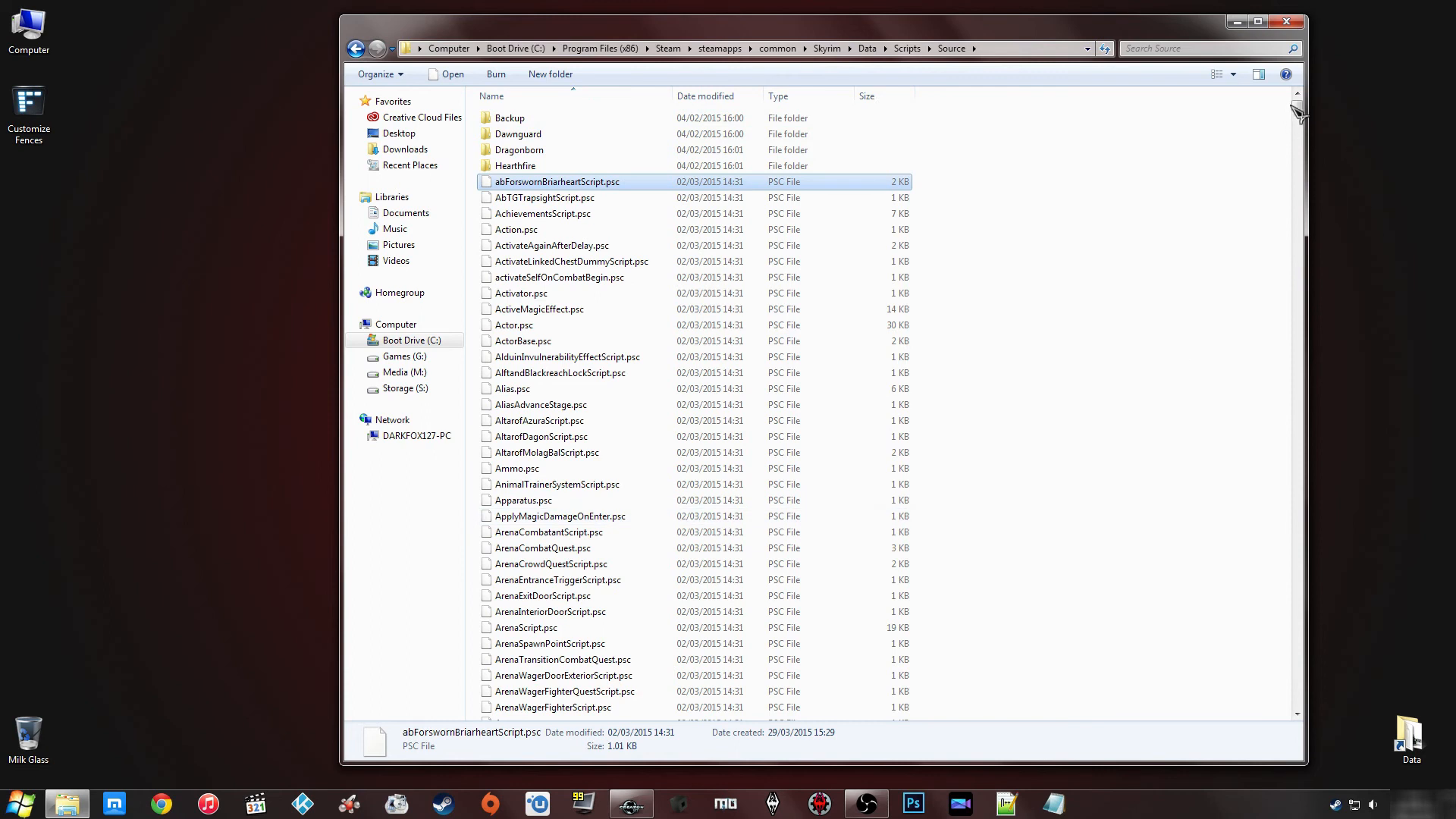
mouse_move(1300, 106)
left_mouse_down()
mouse_move(1299, 591)
mouse_move(1306, 103)
left_mouse_up()
left_click(1128, 189)
left_click(611, 166)
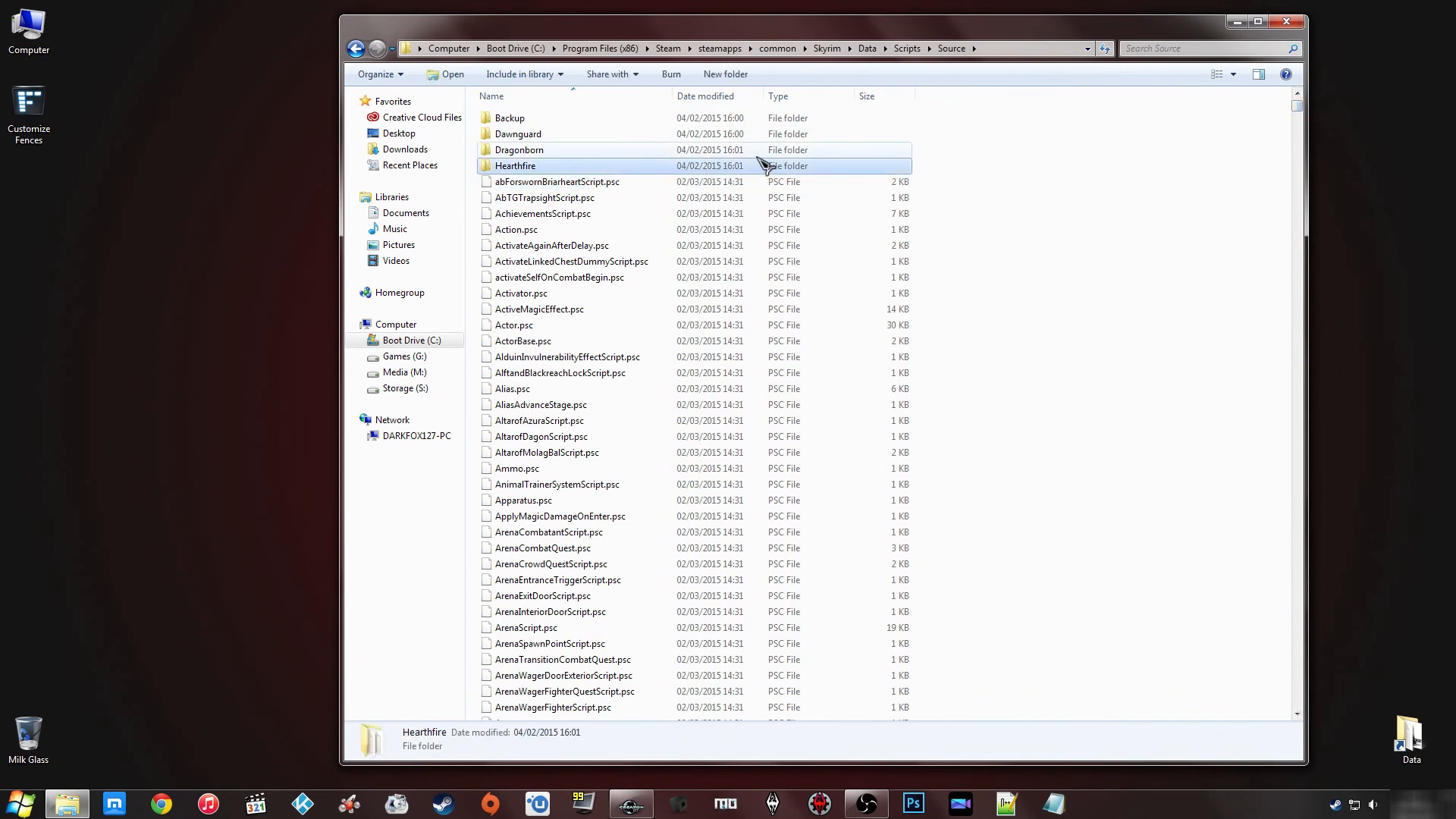
left_click(1079, 233)
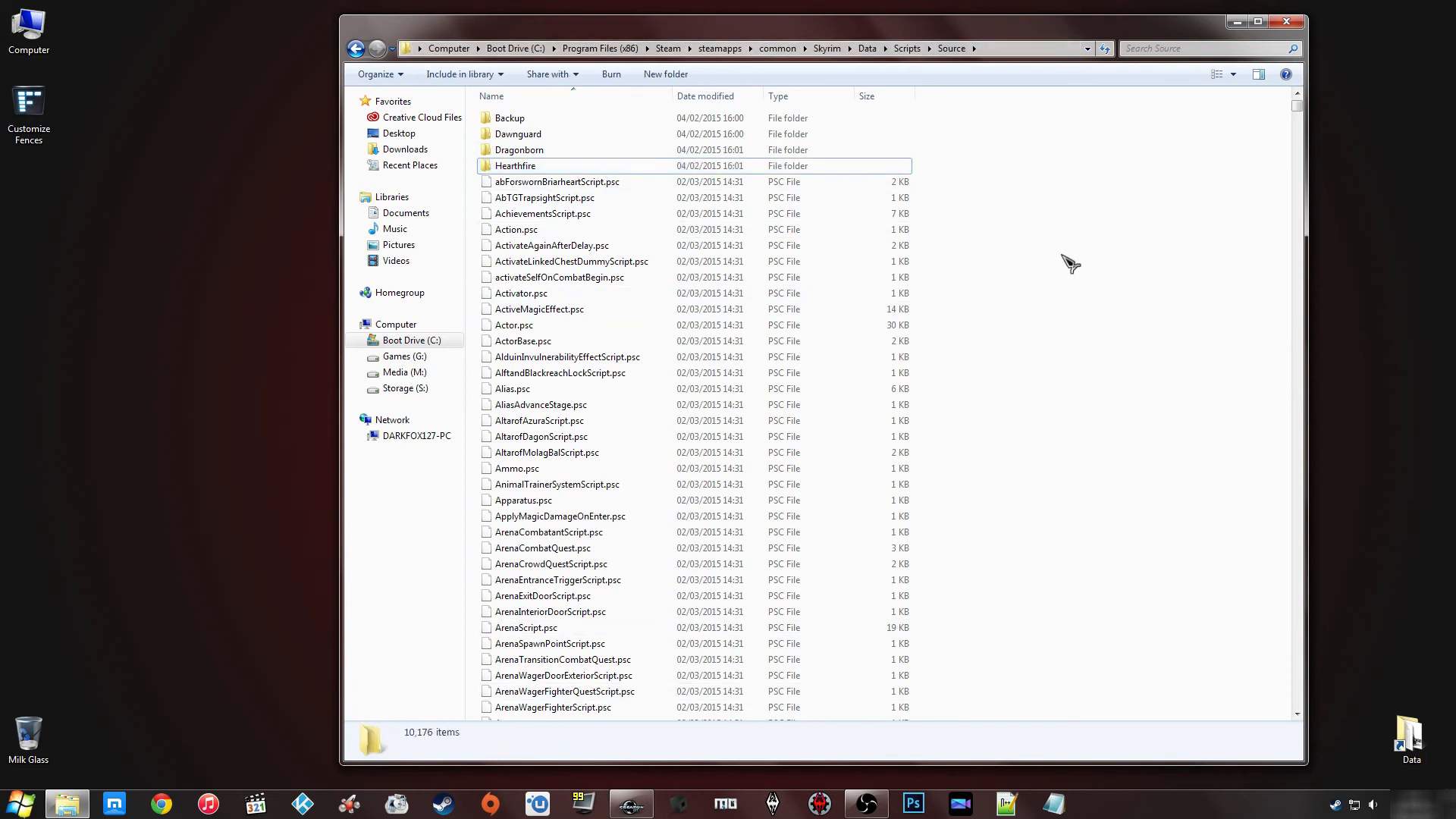
left_click(668, 182)
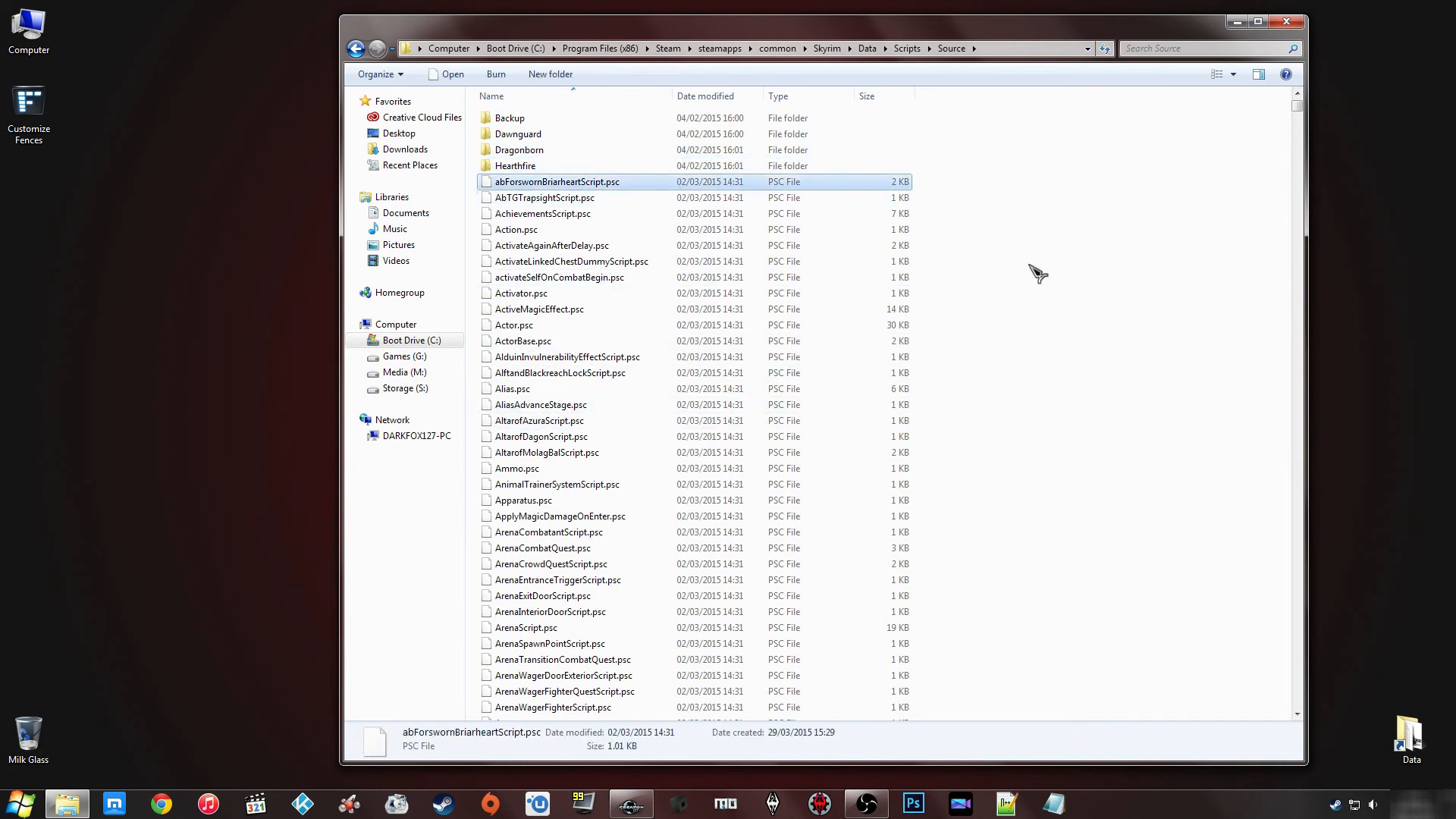
left_click(1113, 281)
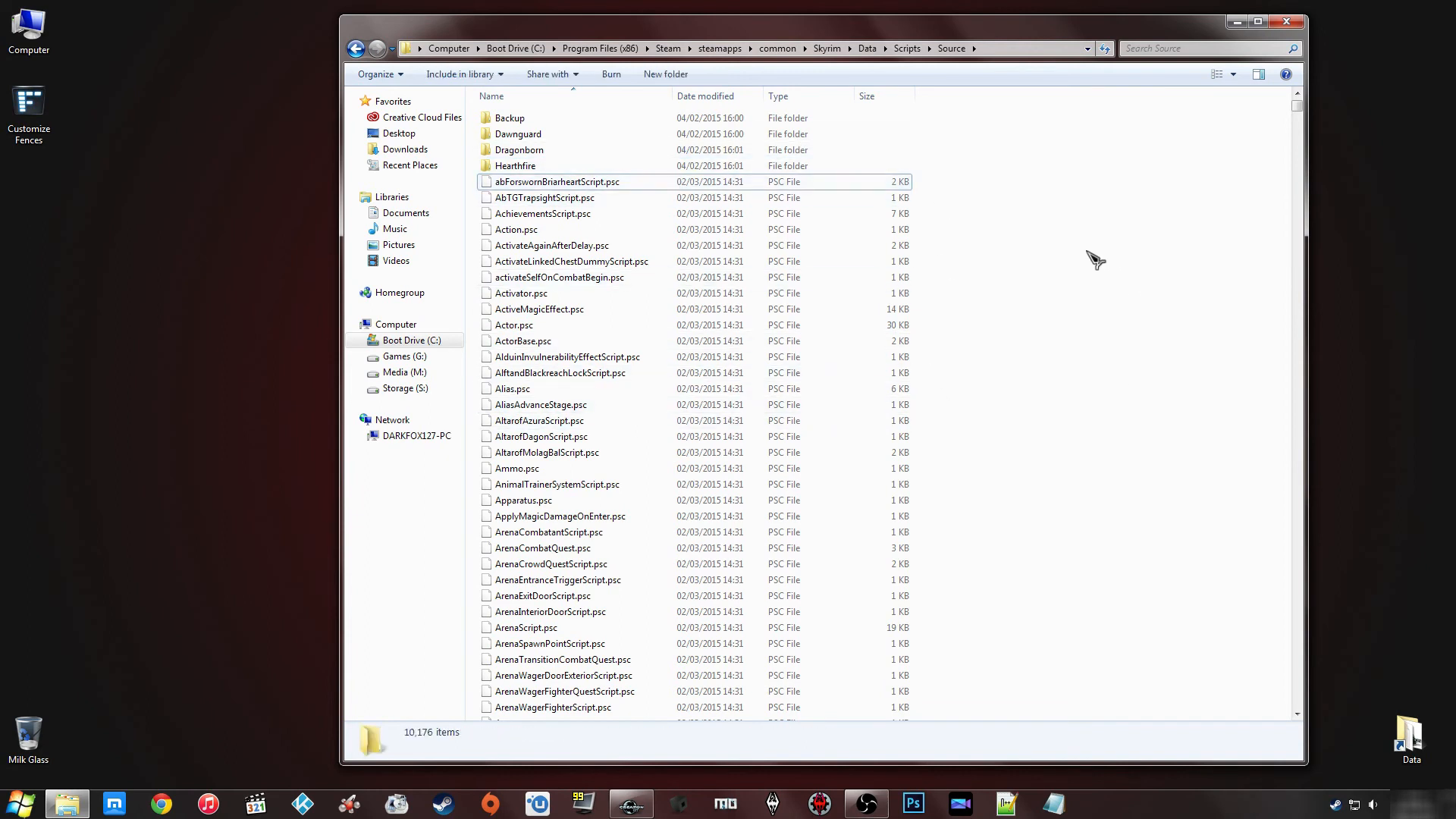
Step: Return to the Data folder and extract the Scripts RAR archive there with 7-Zip
left_click(867, 48)
left_click(1128, 323)
scroll(864, 348, "down", 2)
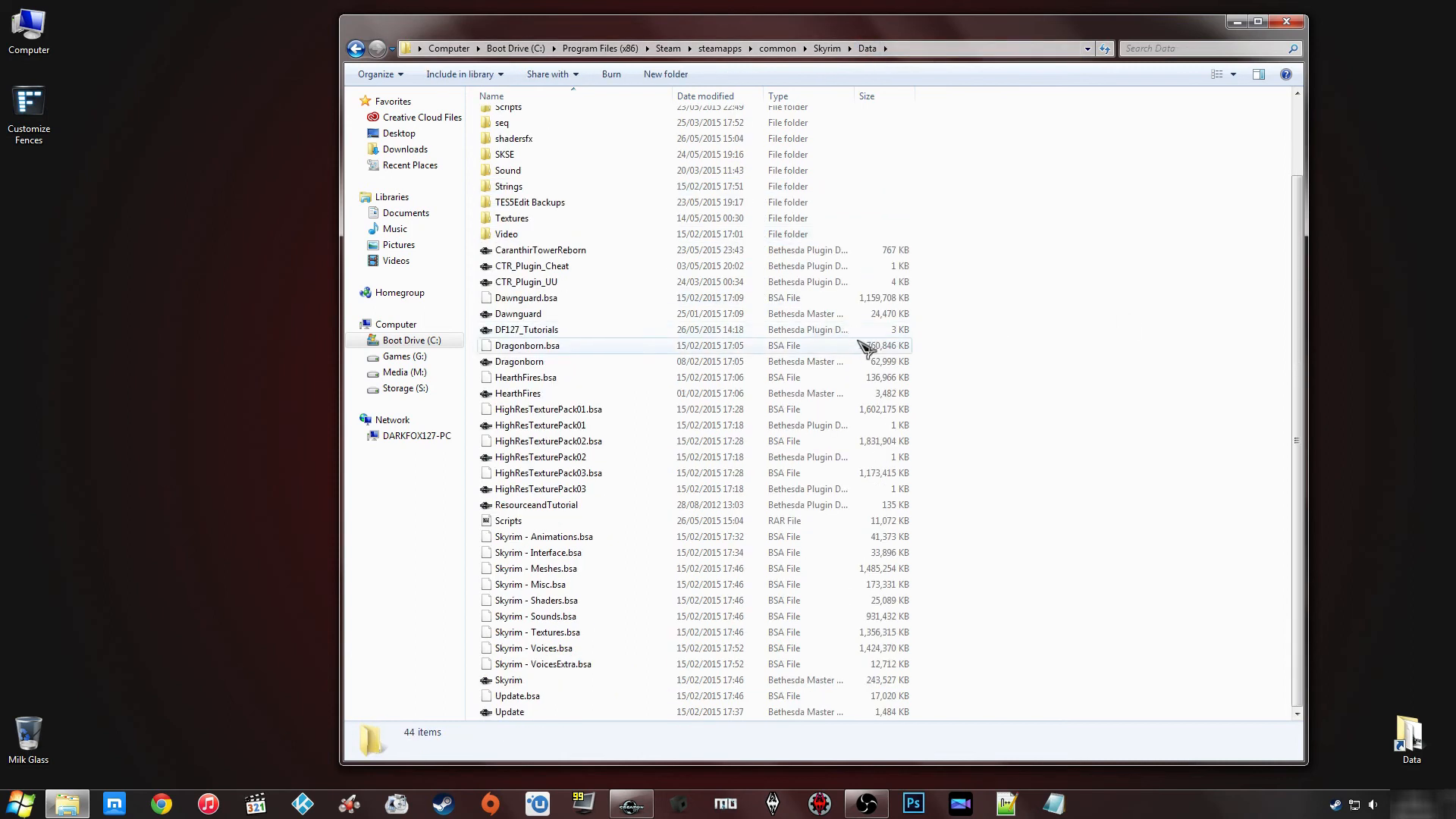
left_click(515, 525)
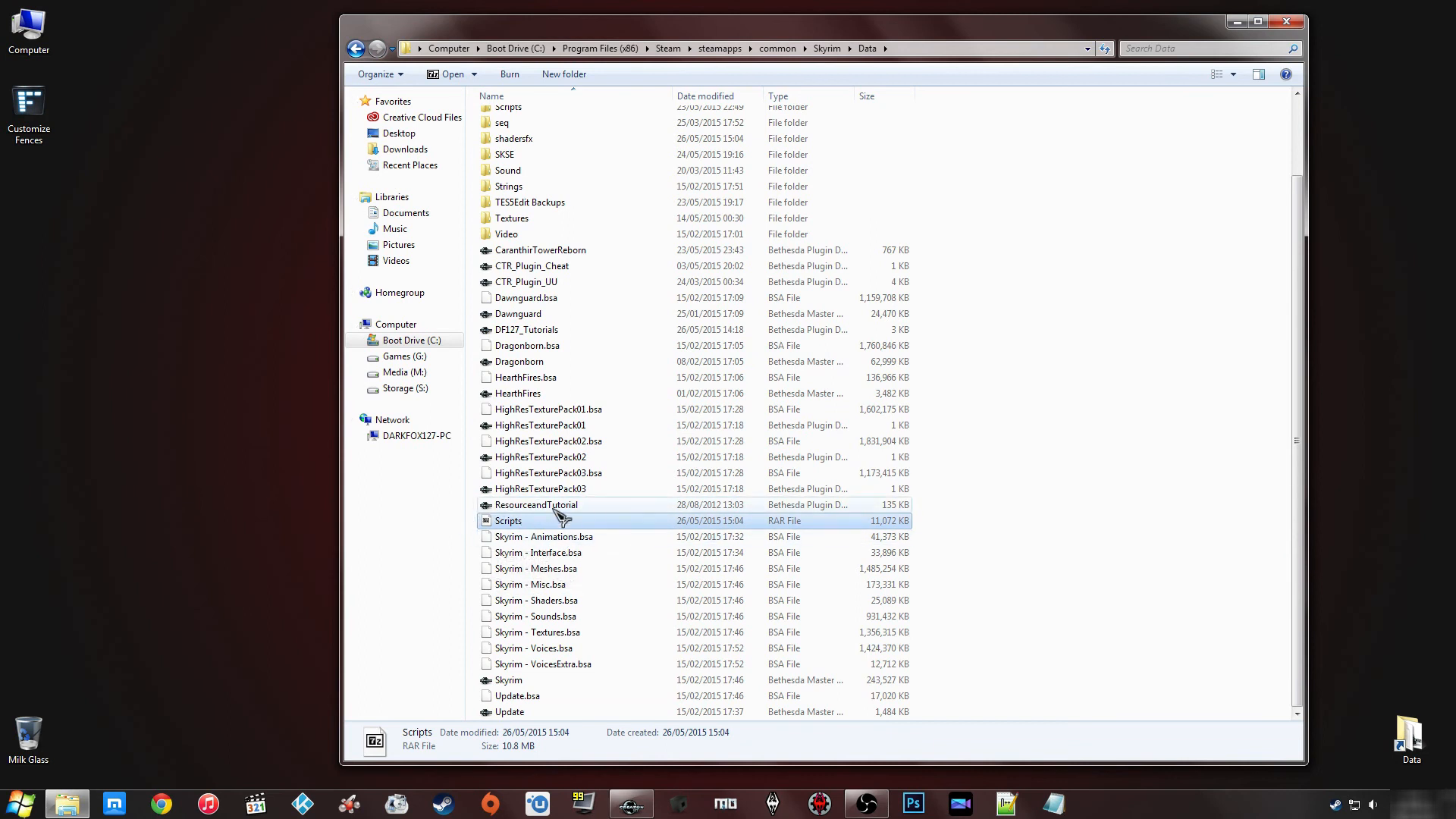
left_click(1012, 505)
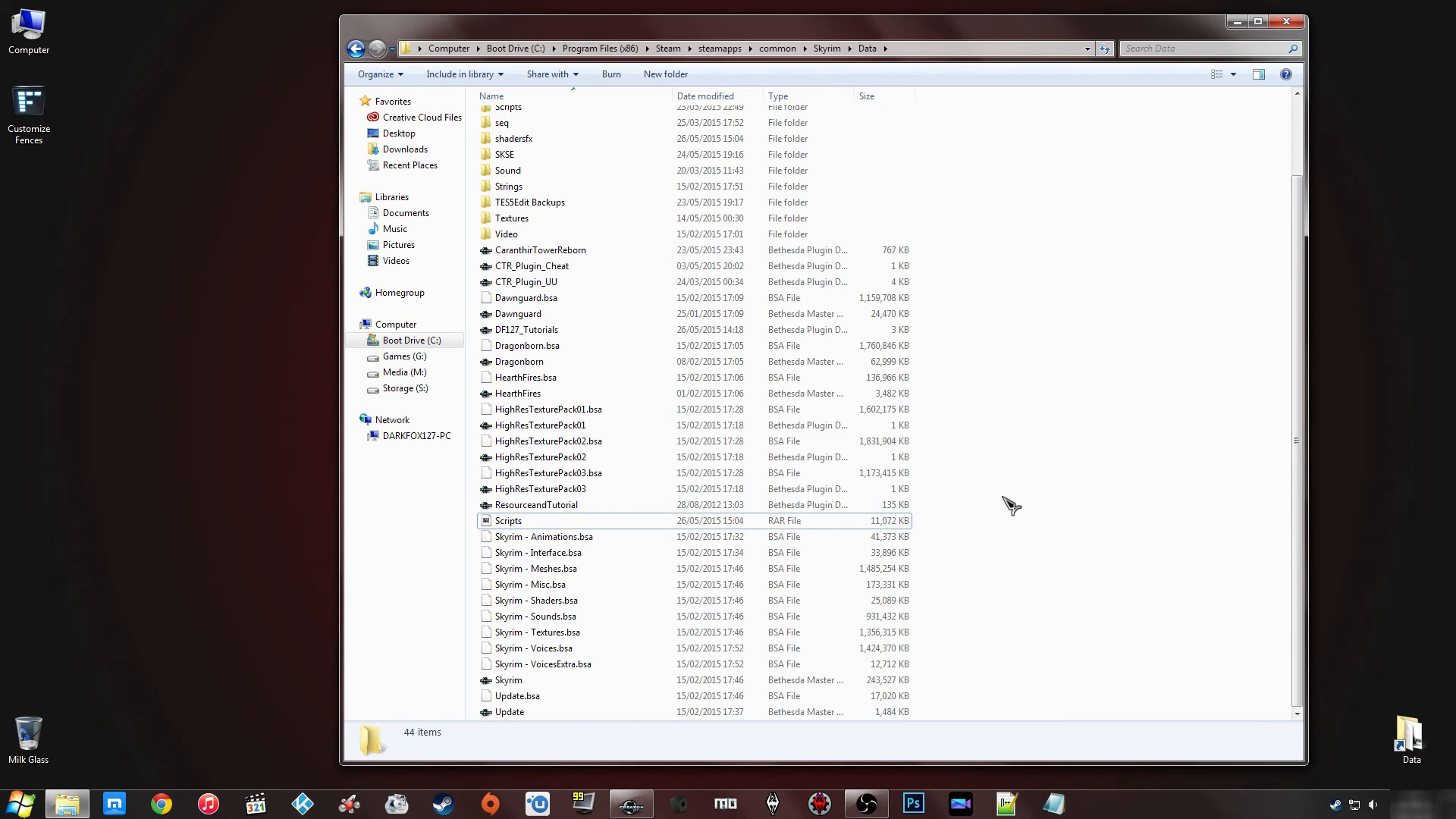
left_click(545, 524)
right_click(544, 524)
mouse_move(622, 556)
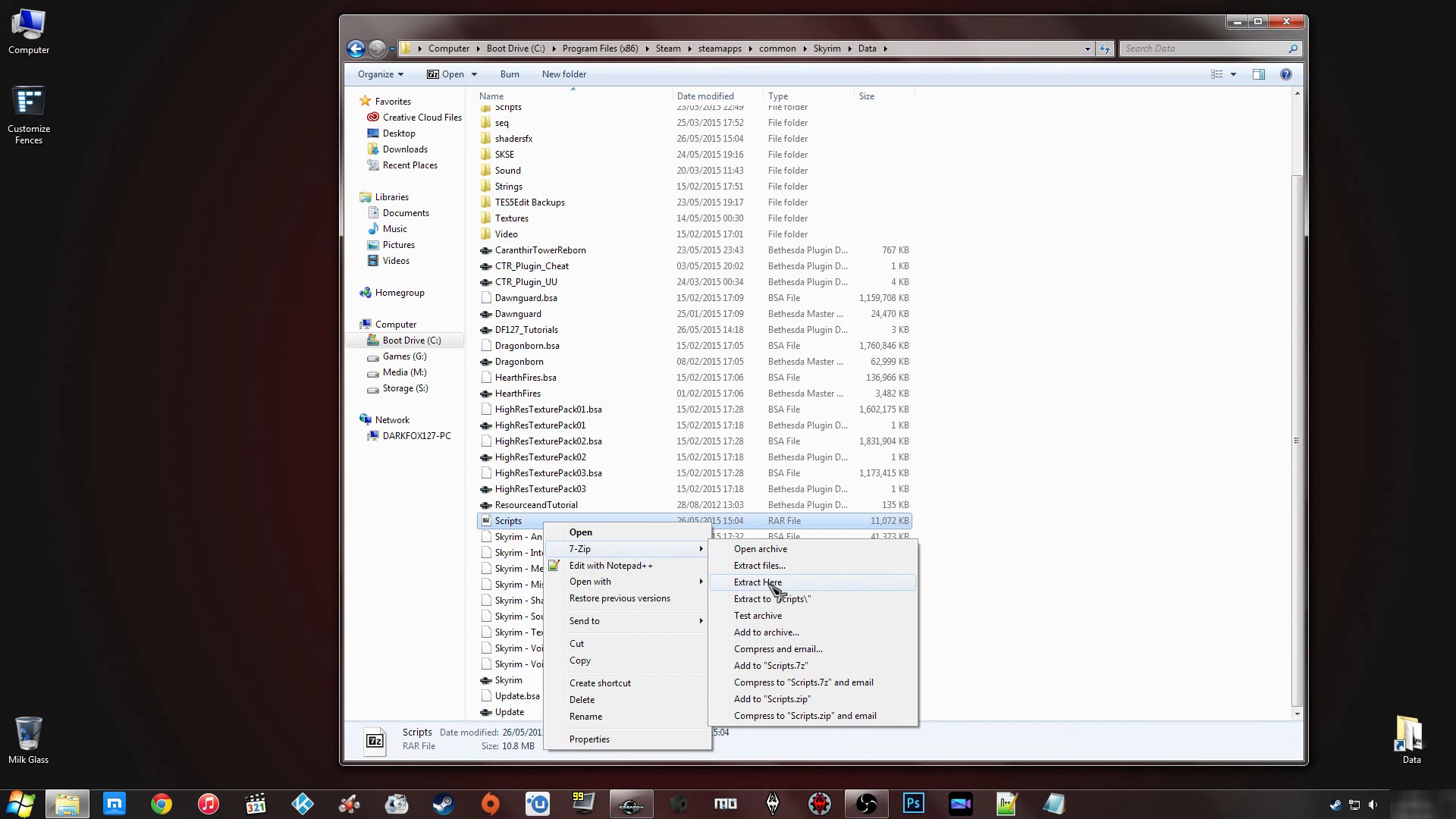
left_click(804, 582)
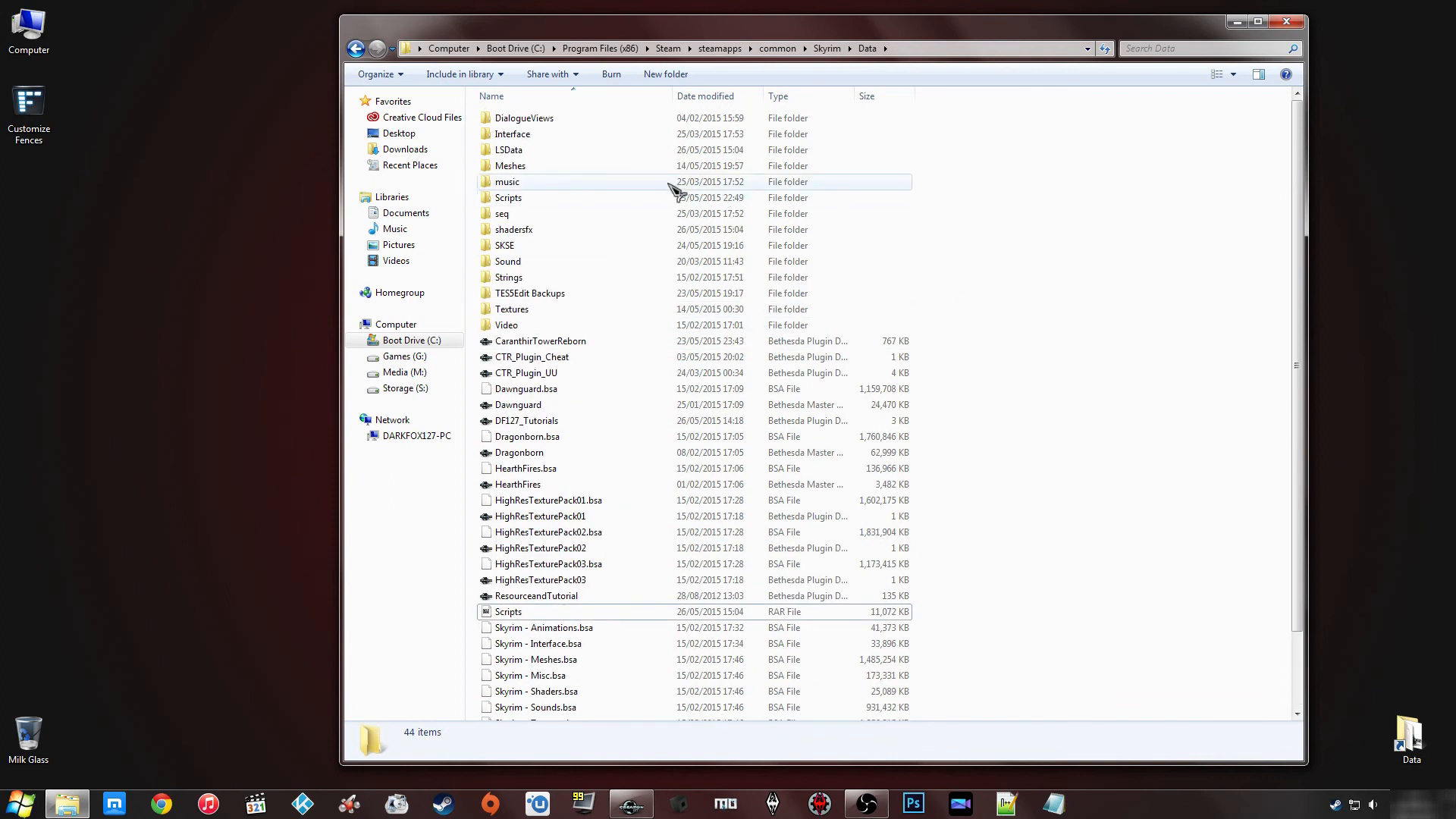
Step: Reopen the Source folder within Scripts and check the Dawnguard, Dragonborn and Hearthfire folders
left_click(526, 199)
double_click(516, 198)
left_click(531, 119)
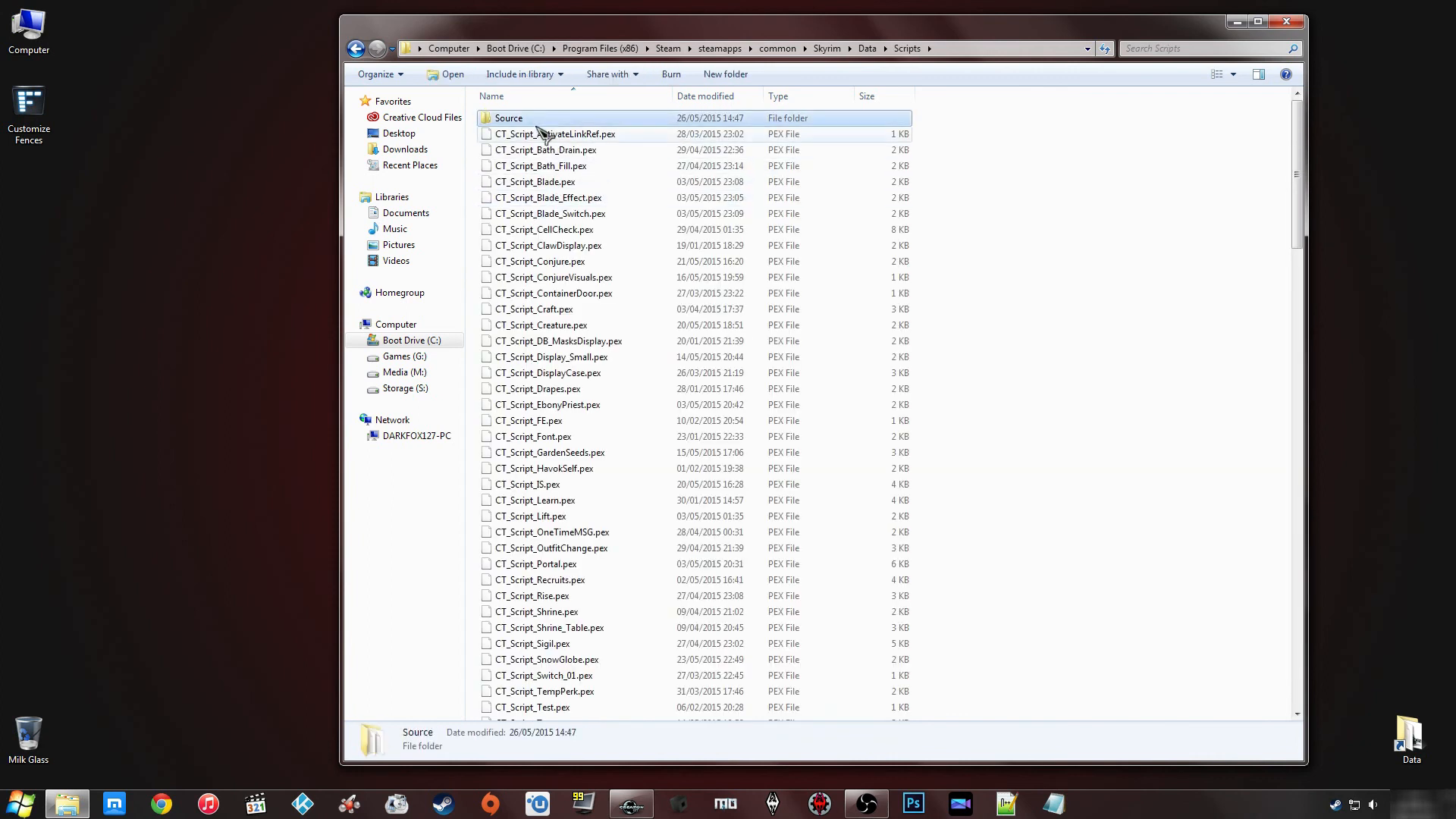
double_click(544, 120)
left_click(552, 135)
left_click(523, 150)
left_click(531, 166)
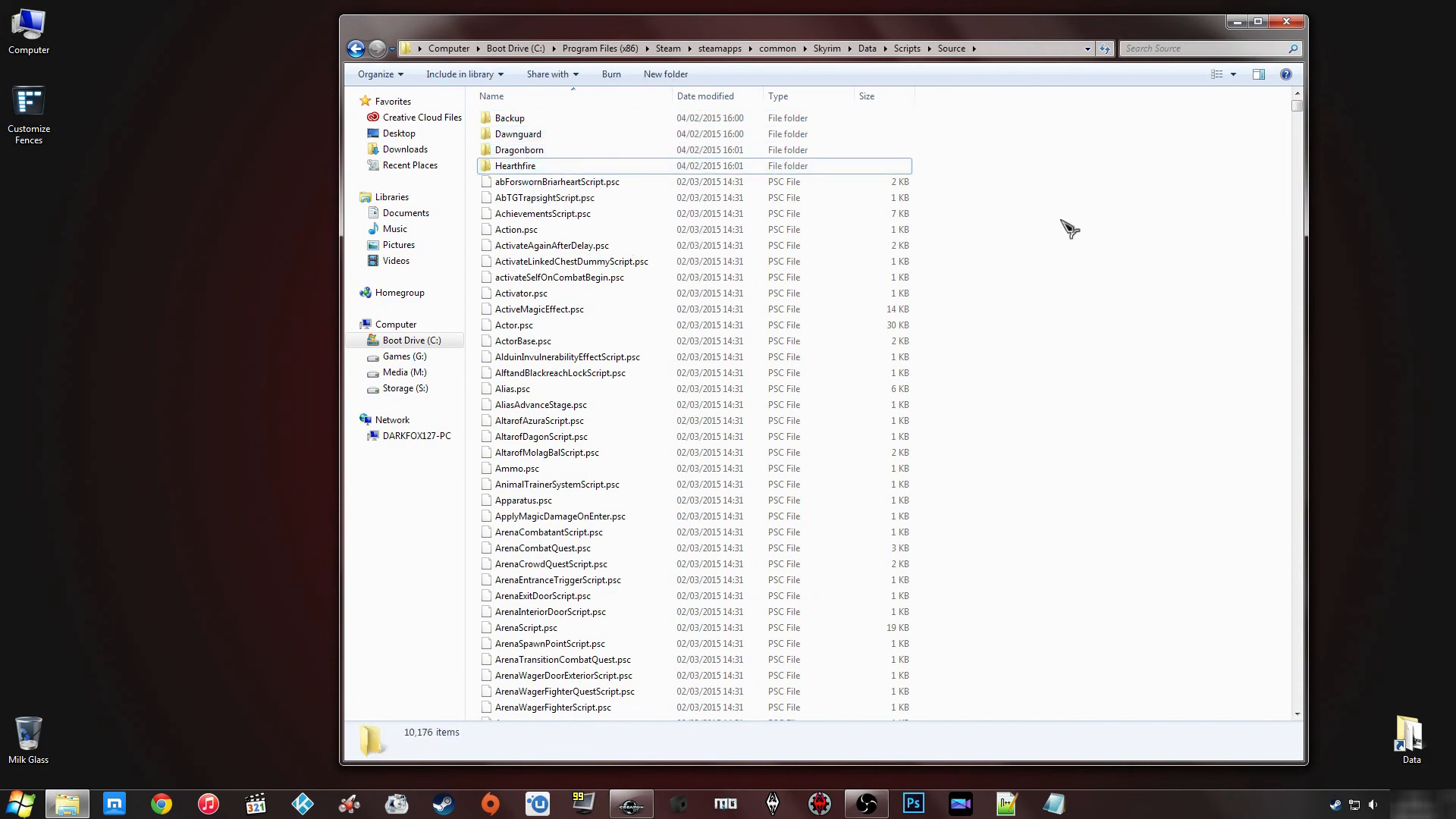